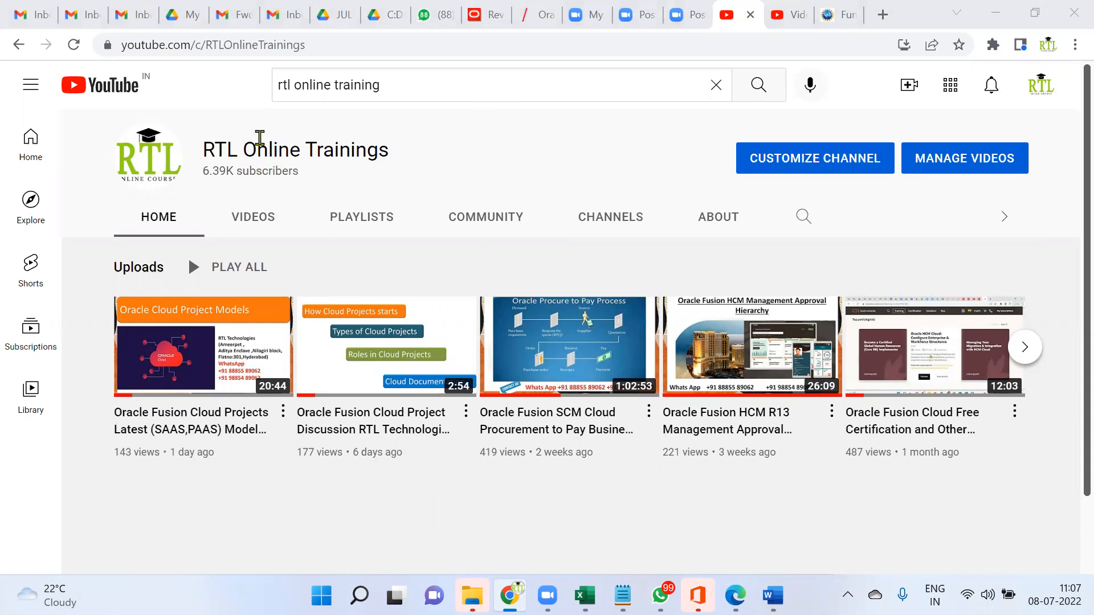
List the RTL Online Trainings channel's uploaded videos, then bring up the open Excel workbooks
{"action": "left_click", "coordinate": [230, 217]}
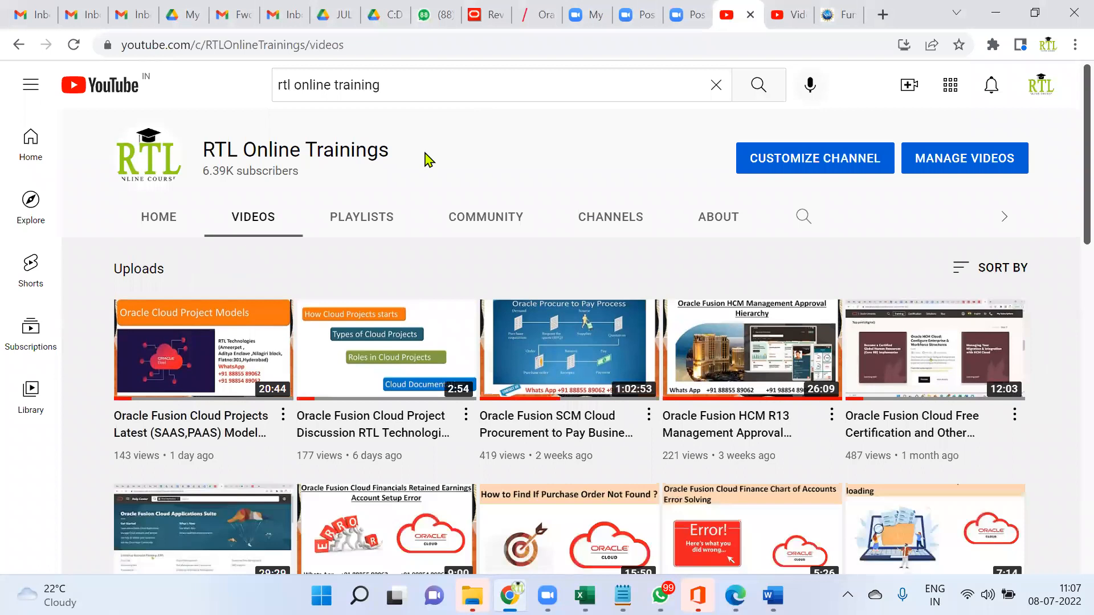
{"action": "scroll", "coordinate": [460, 285], "scroll_direction": "down", "scroll_amount": 4}
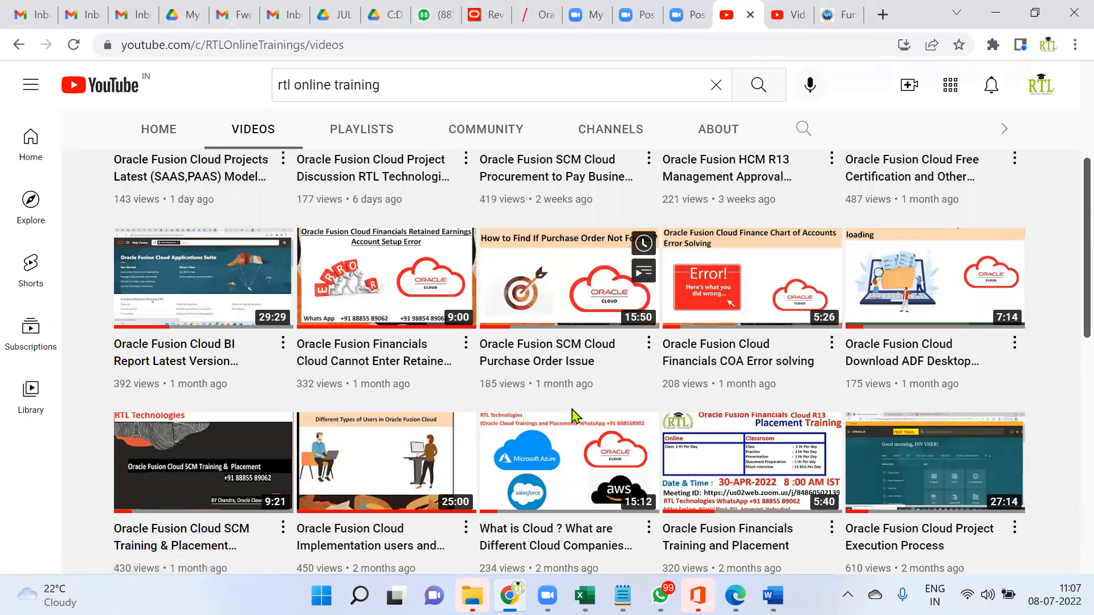
{"action": "left_click", "coordinate": [586, 590]}
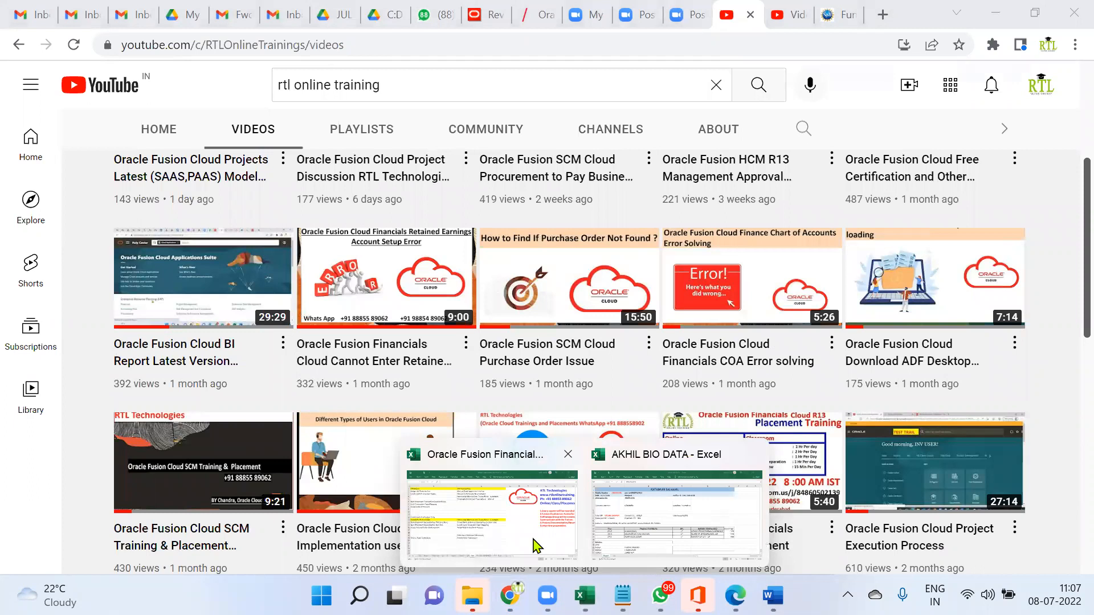
Open the PO_AP_GL workbook from Excel's recent files
{"action": "left_click", "coordinate": [485, 531]}
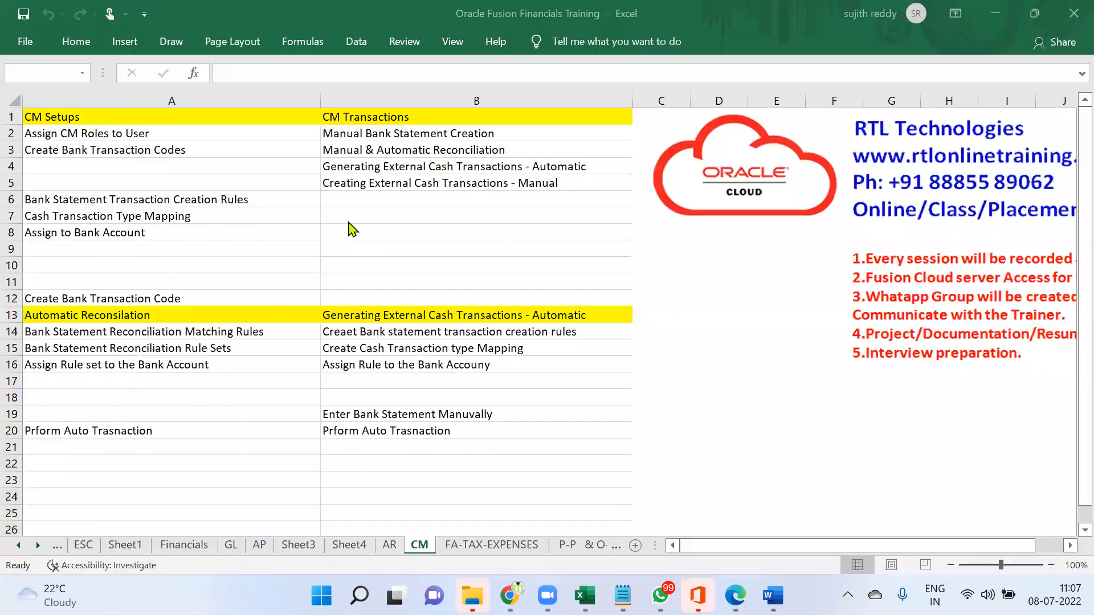
{"action": "left_click", "coordinate": [20, 45]}
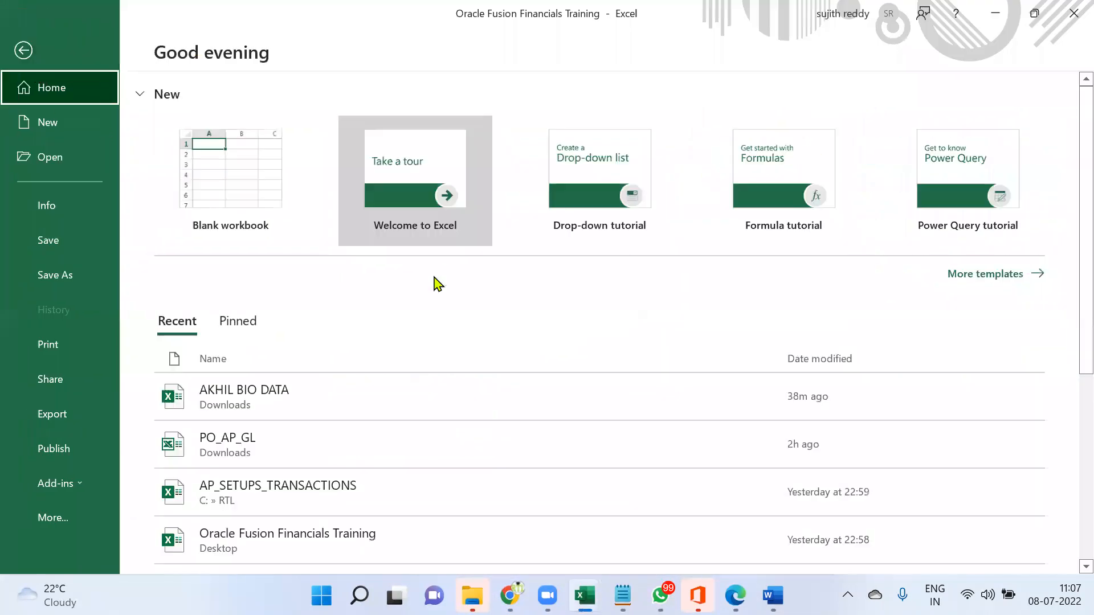
{"action": "left_click", "coordinate": [297, 456]}
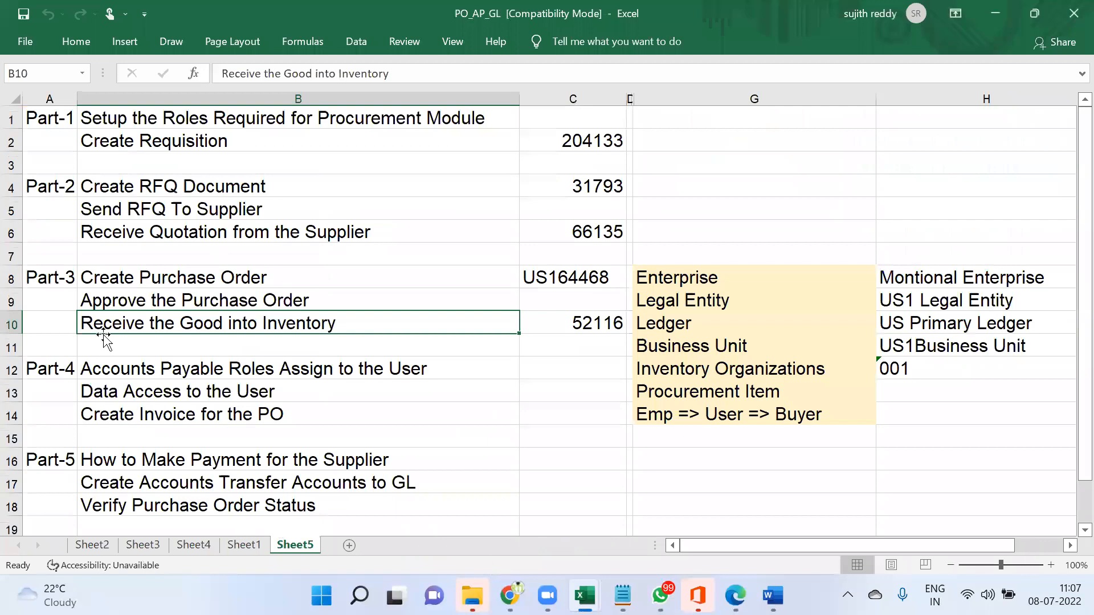
Review the Part-4 payables roles and Data Access to the User steps, then return to YouTube
{"action": "left_click_drag", "start_coordinate": [66, 372], "coordinate": [239, 373]}
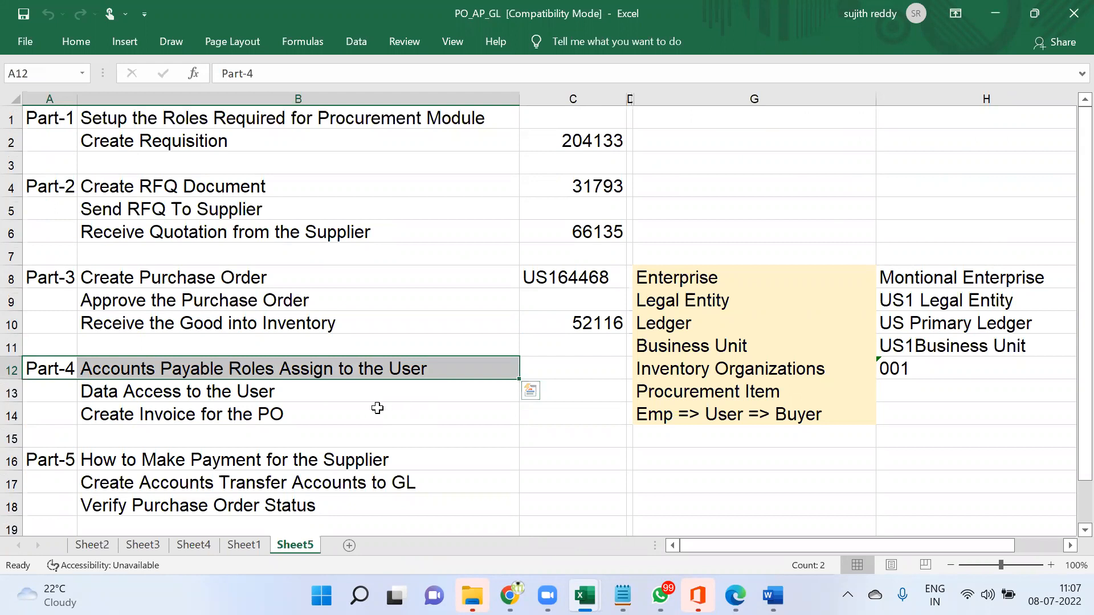
{"action": "left_click", "coordinate": [350, 396]}
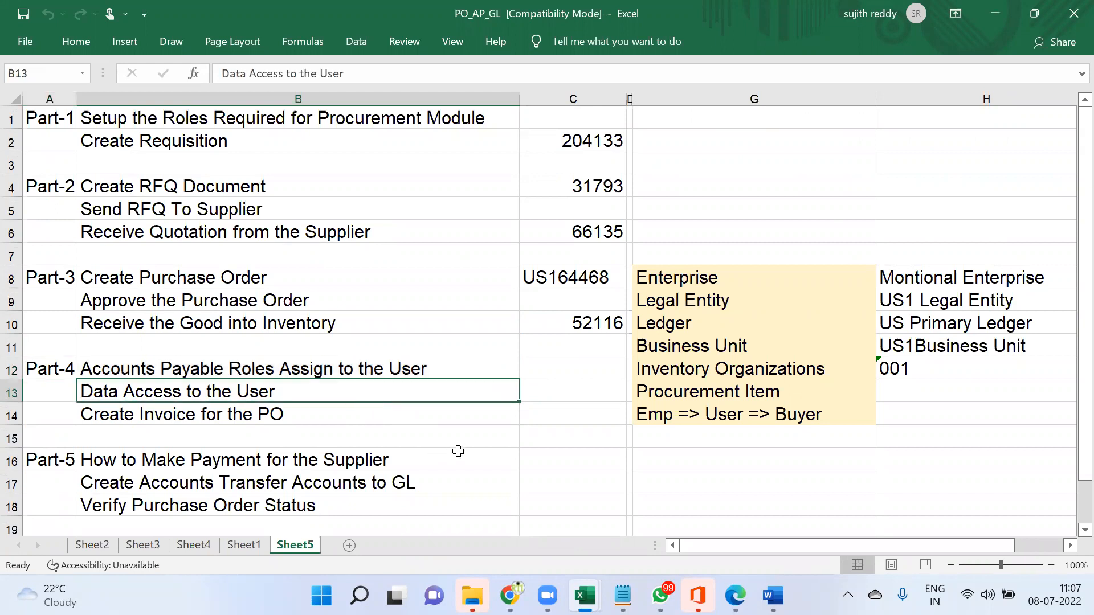
{"action": "left_click", "coordinate": [555, 368]}
{"action": "left_click", "coordinate": [509, 595]}
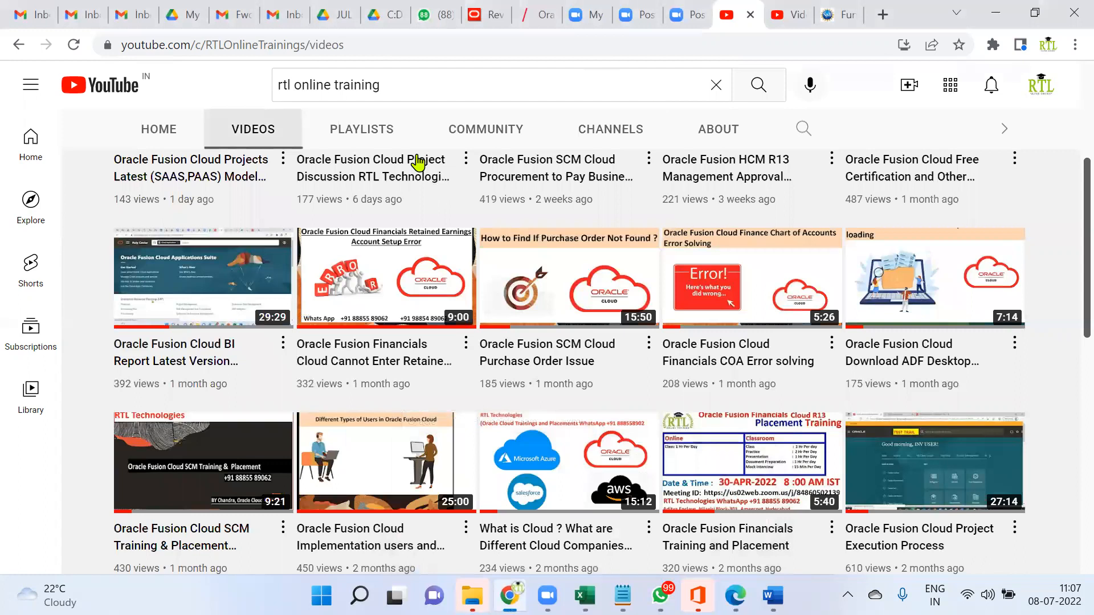
Open the channel's Oracle Fusion Cloud Project Discussion video from Home and highlight its title
{"action": "scroll", "coordinate": [419, 164], "scroll_direction": "up", "scroll_amount": 3}
{"action": "scroll", "coordinate": [230, 149], "scroll_direction": "up", "scroll_amount": 1}
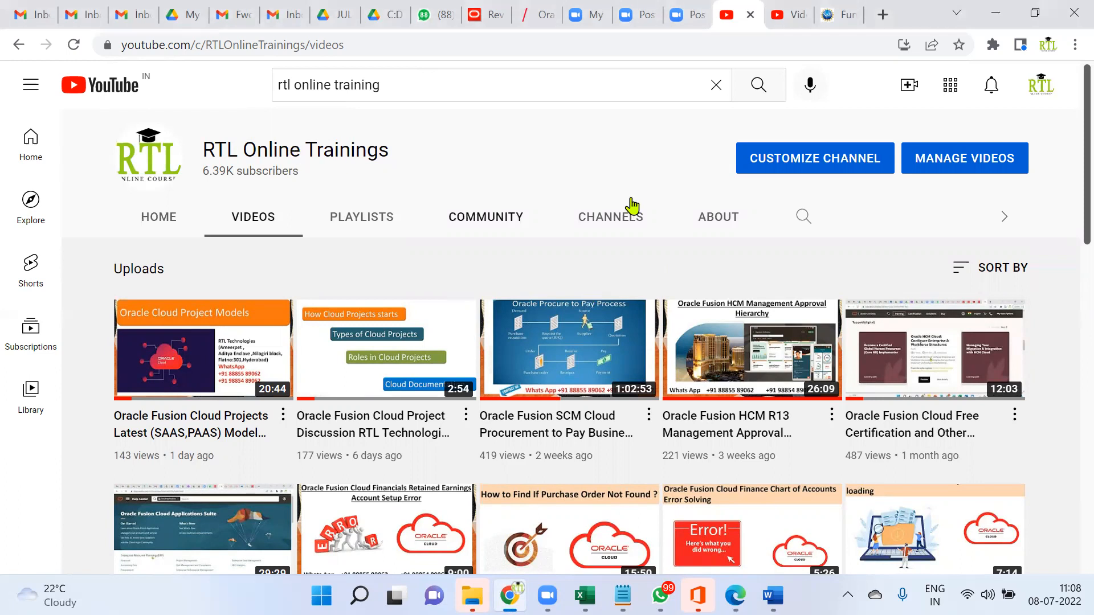
{"action": "left_click", "coordinate": [193, 221]}
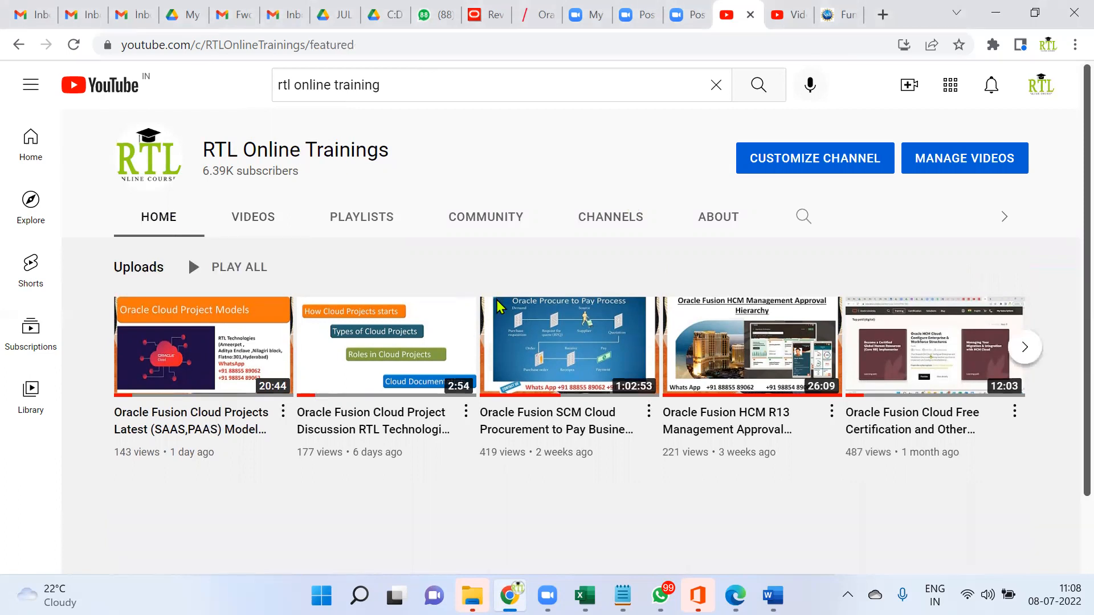
{"action": "left_click", "coordinate": [402, 435]}
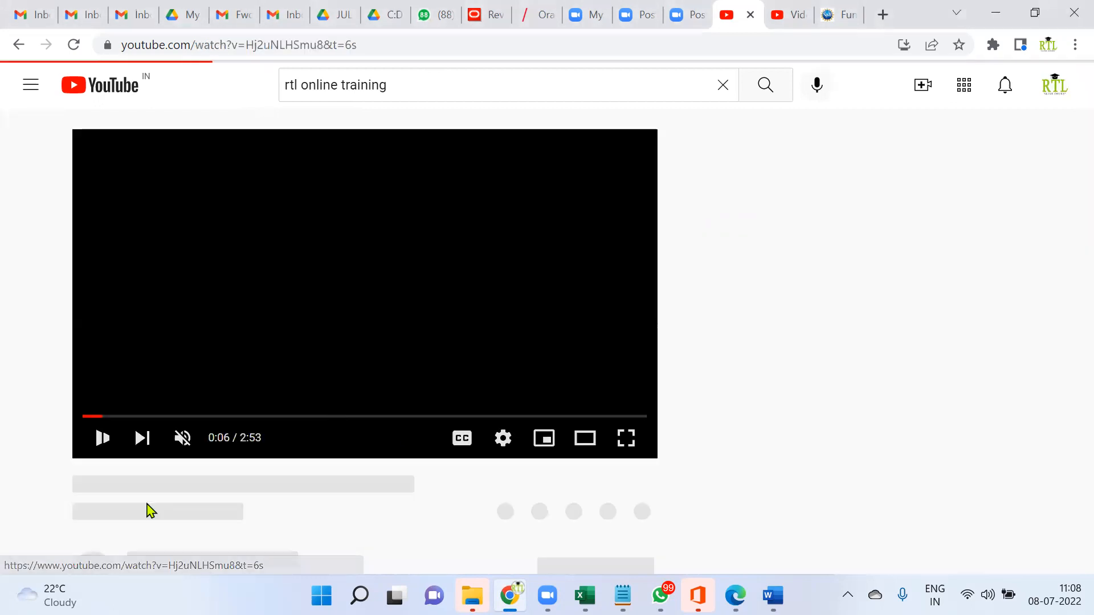
{"action": "scroll", "coordinate": [273, 478], "scroll_direction": "down", "scroll_amount": 3}
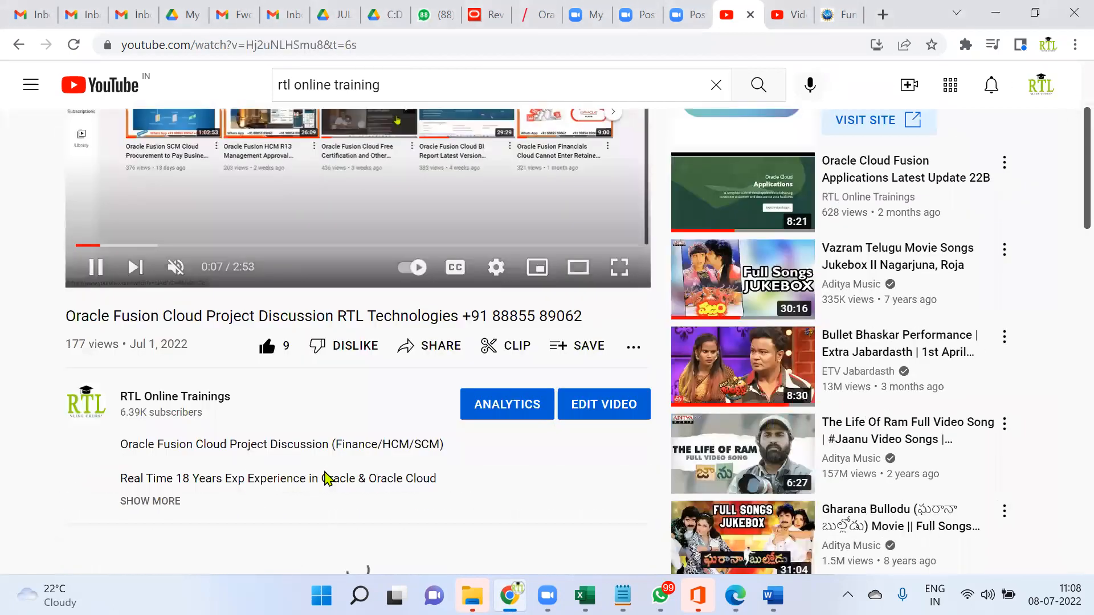
{"action": "left_click_drag", "start_coordinate": [345, 317], "coordinate": [584, 316]}
{"action": "scroll", "coordinate": [379, 294], "scroll_direction": "up", "scroll_amount": 2}
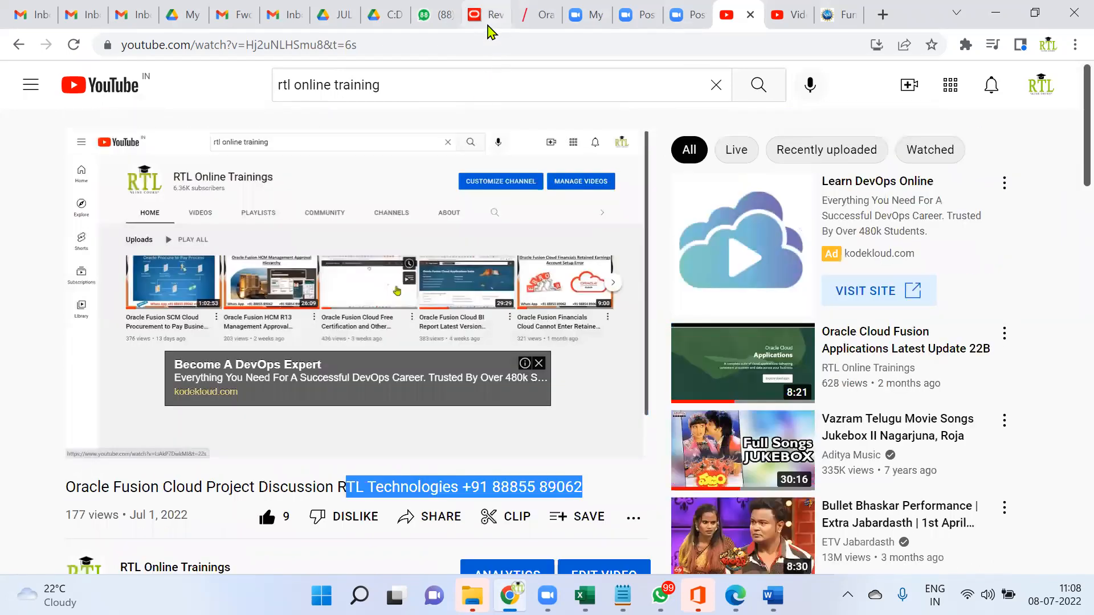
Dismiss the Page Expired notice, go full screen, and sign out the inventory user
{"action": "left_click", "coordinate": [488, 16]}
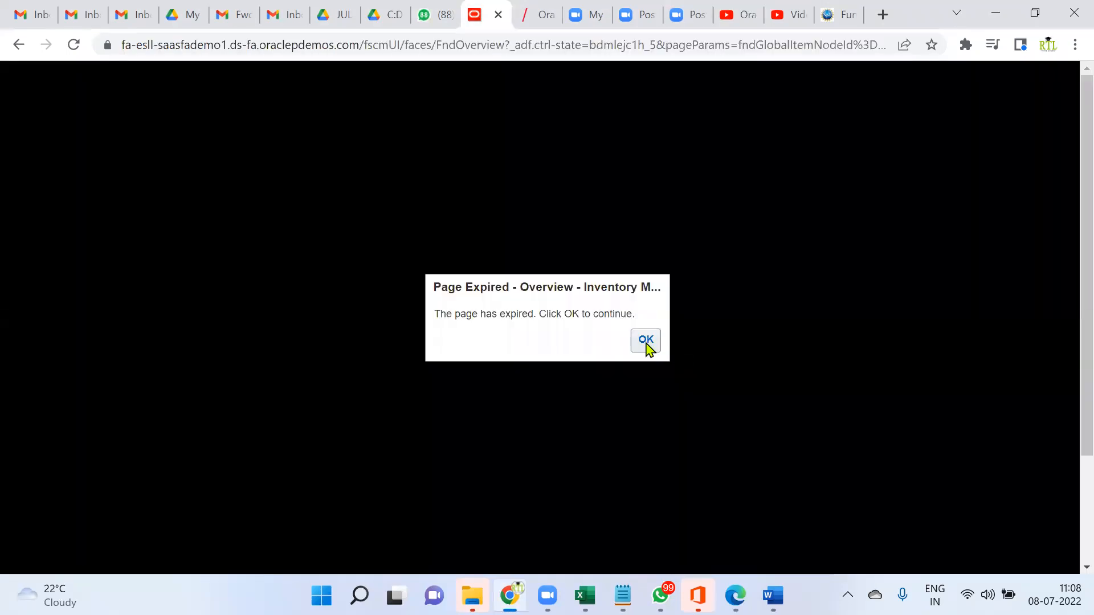
{"action": "left_click", "coordinate": [645, 342]}
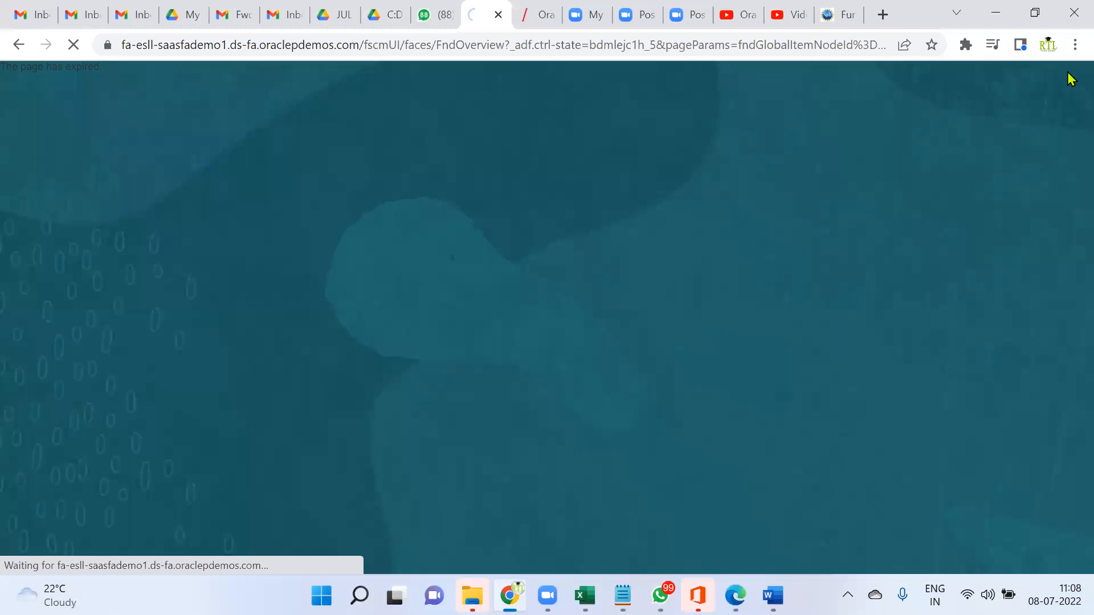
{"action": "key", "text": "F11"}
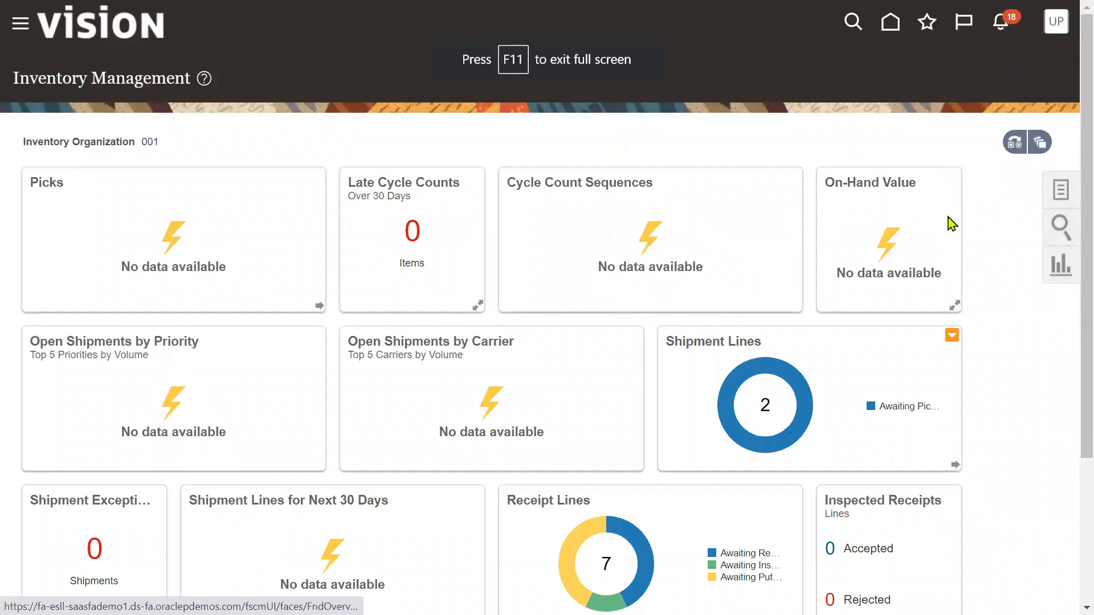
{"action": "left_click", "coordinate": [1056, 23]}
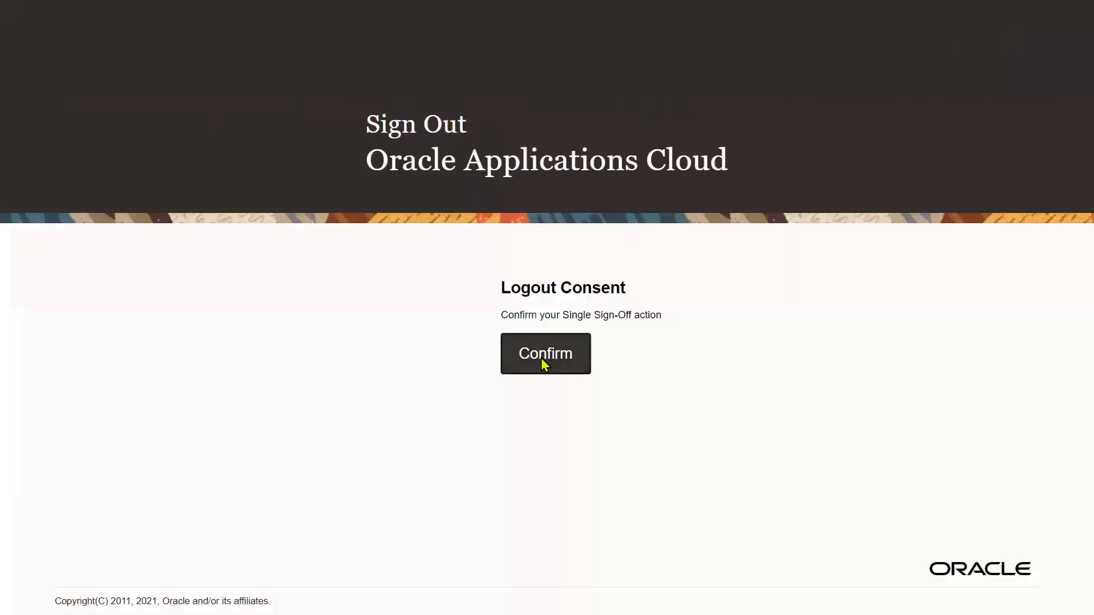
{"action": "left_click", "coordinate": [541, 357]}
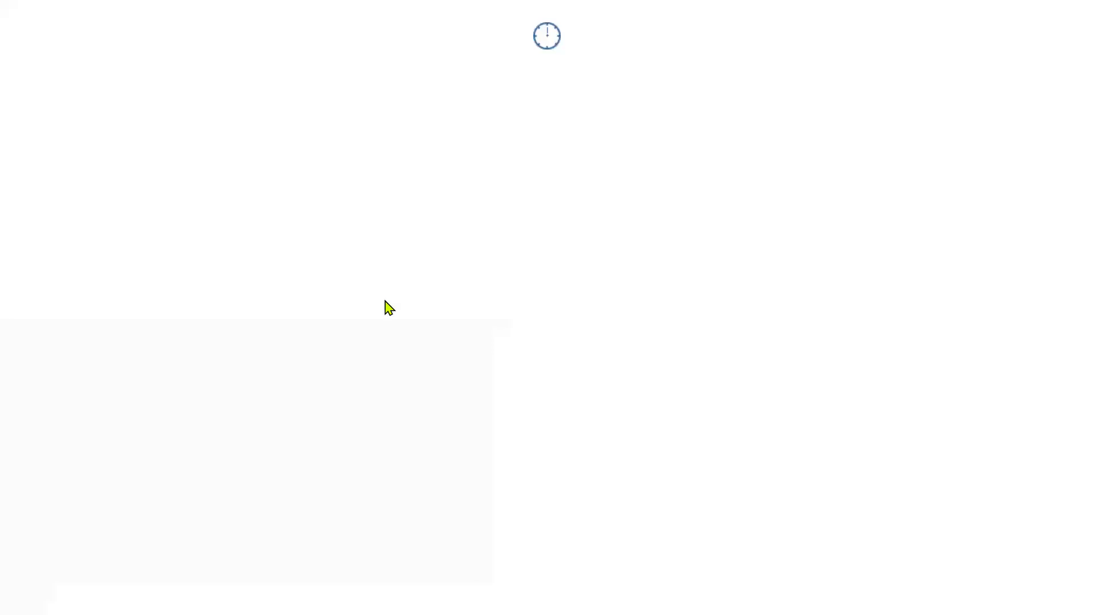
Check the purchase order number in the PO_AP_GL workbook
{"action": "key", "text": "alt+Tab"}
{"action": "left_click", "coordinate": [584, 273]}
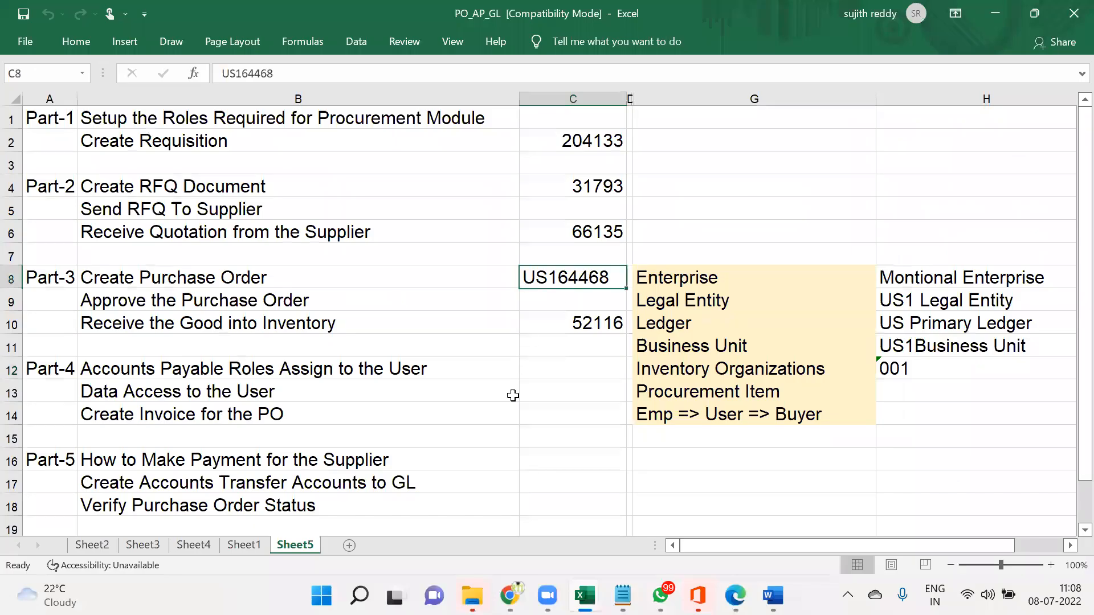
{"action": "left_click", "coordinate": [576, 365]}
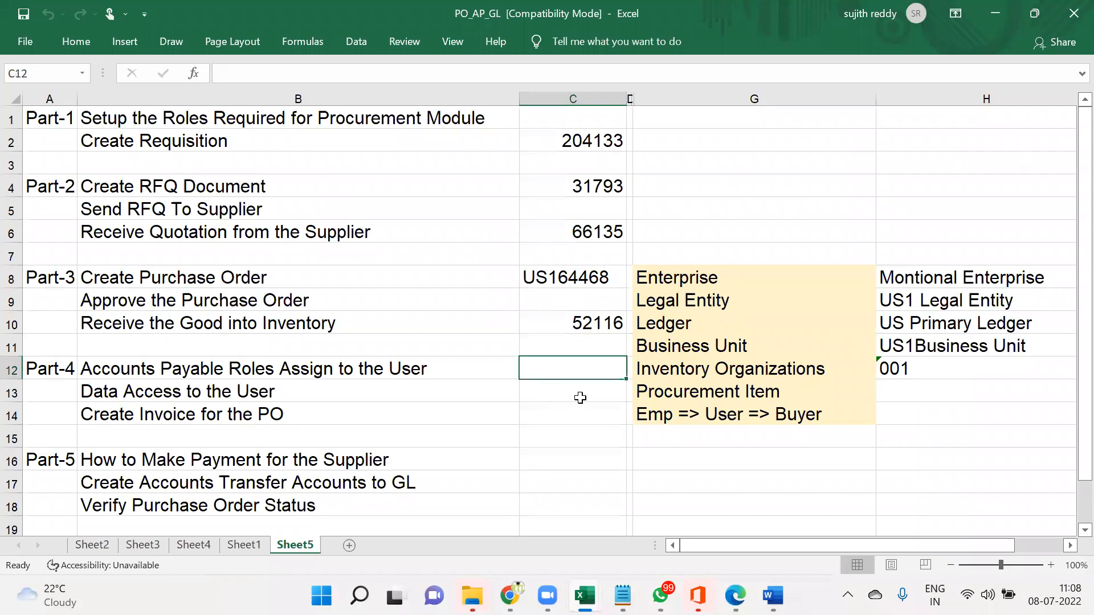
{"action": "key", "text": "alt+Tab"}
Sign in with the saved finance user login
{"action": "left_click", "coordinate": [427, 137]}
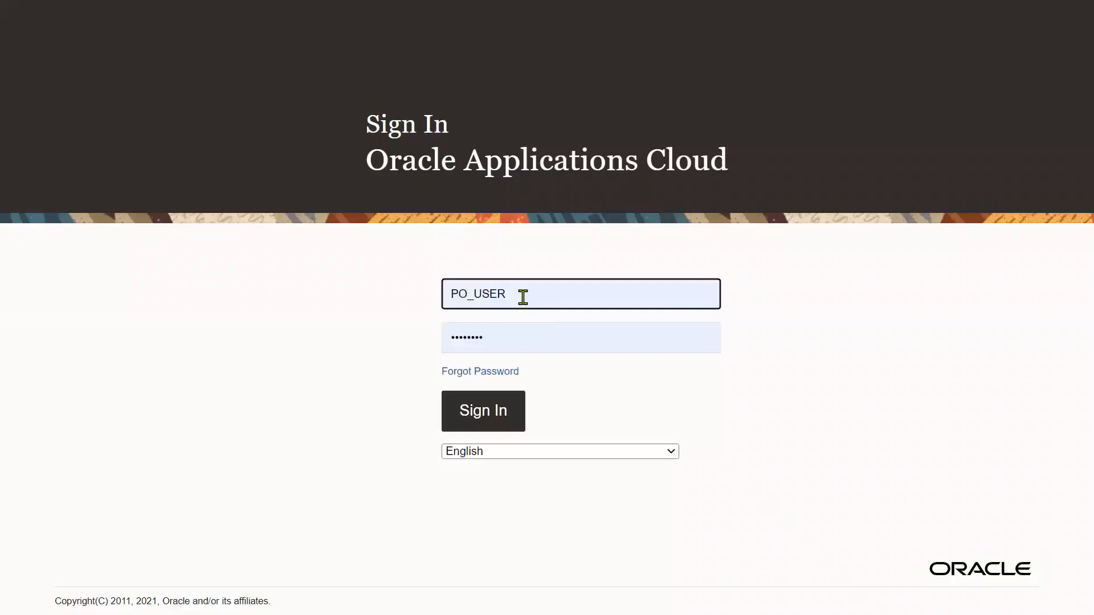
{"action": "left_click_drag", "start_coordinate": [522, 297], "coordinate": [403, 297]}
{"action": "type", "text": "fin"}
{"action": "left_click_drag", "start_coordinate": [522, 294], "coordinate": [410, 304]}
{"action": "type", "text": "fi"}
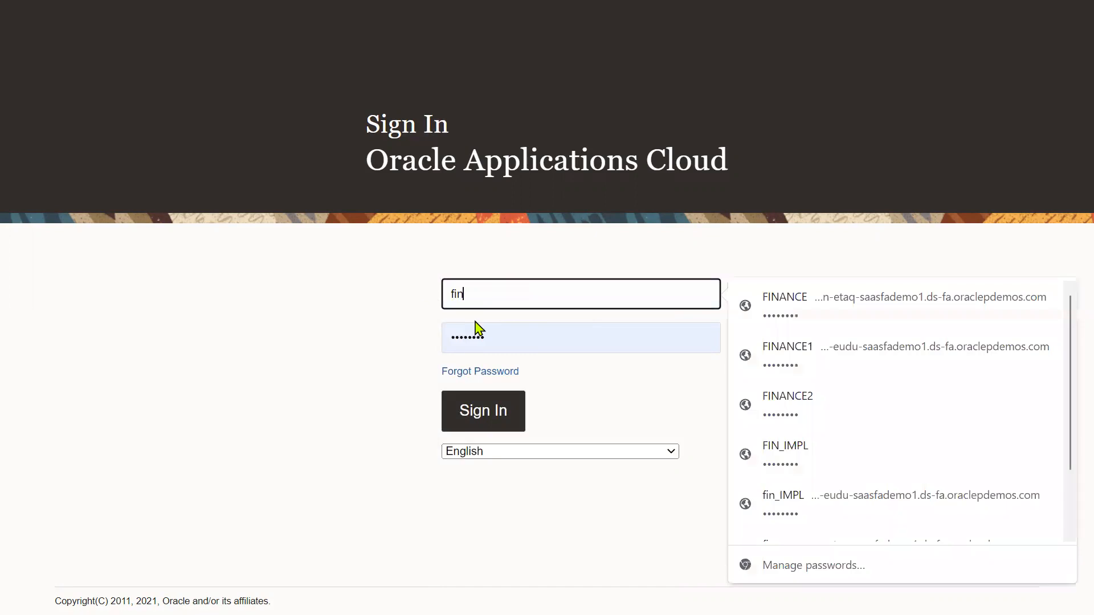
{"action": "left_click", "coordinate": [807, 419]}
{"action": "left_click", "coordinate": [495, 419]}
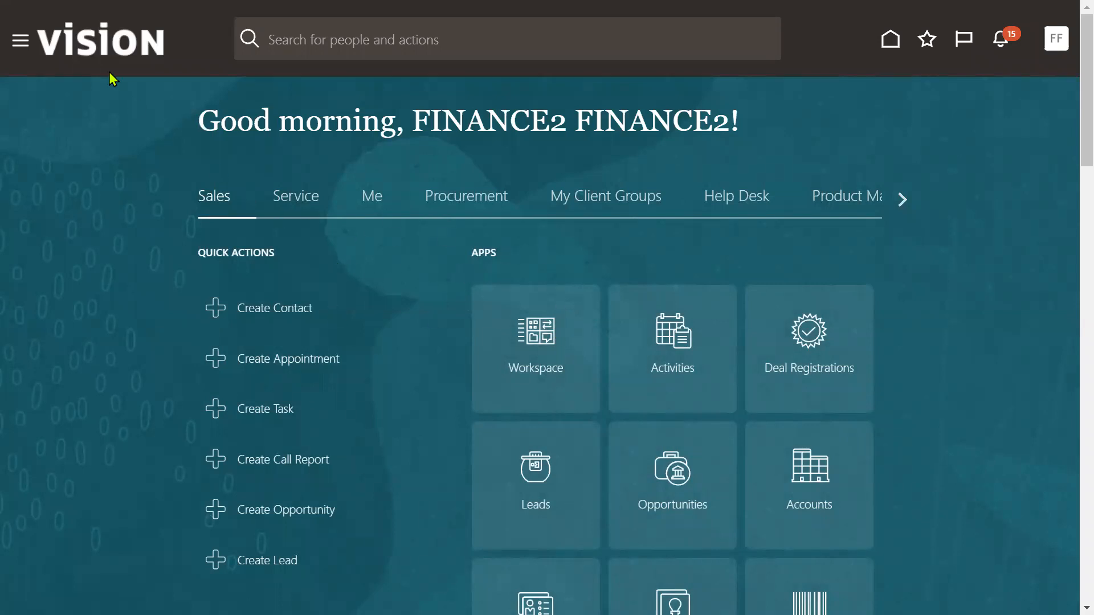
Open the Security Console from the Navigator's Tools group
{"action": "left_click", "coordinate": [22, 43]}
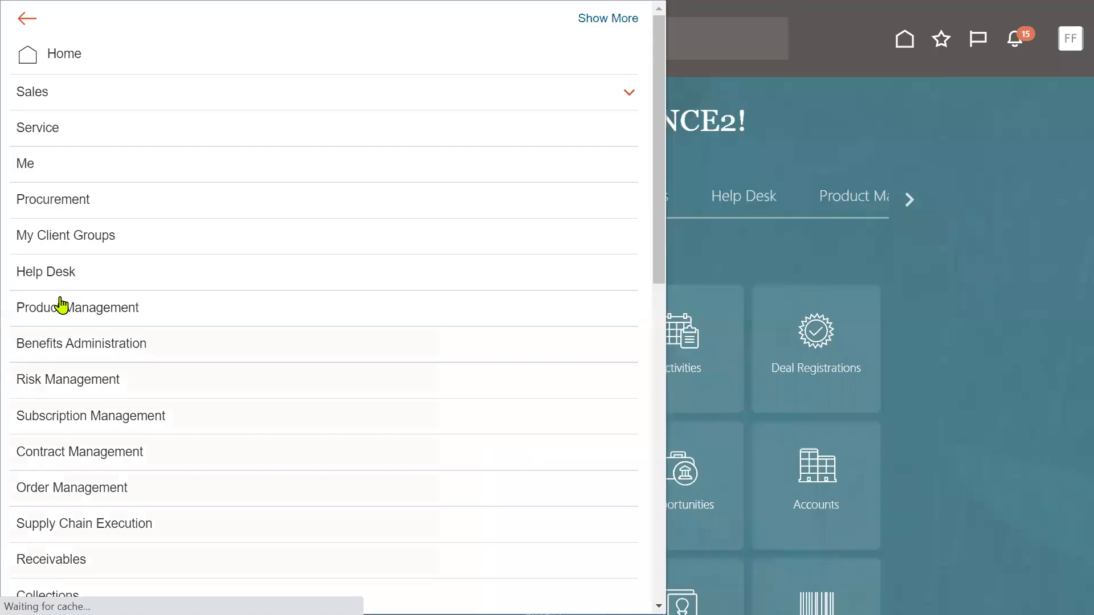
{"action": "scroll", "coordinate": [119, 488], "scroll_direction": "down", "scroll_amount": 12}
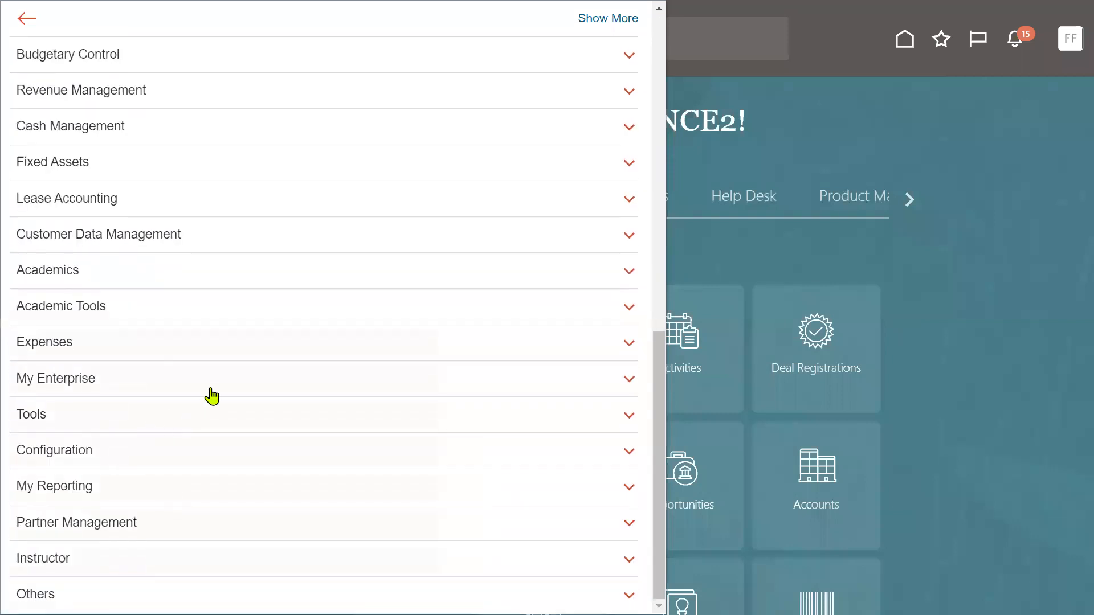
{"action": "left_click", "coordinate": [140, 421]}
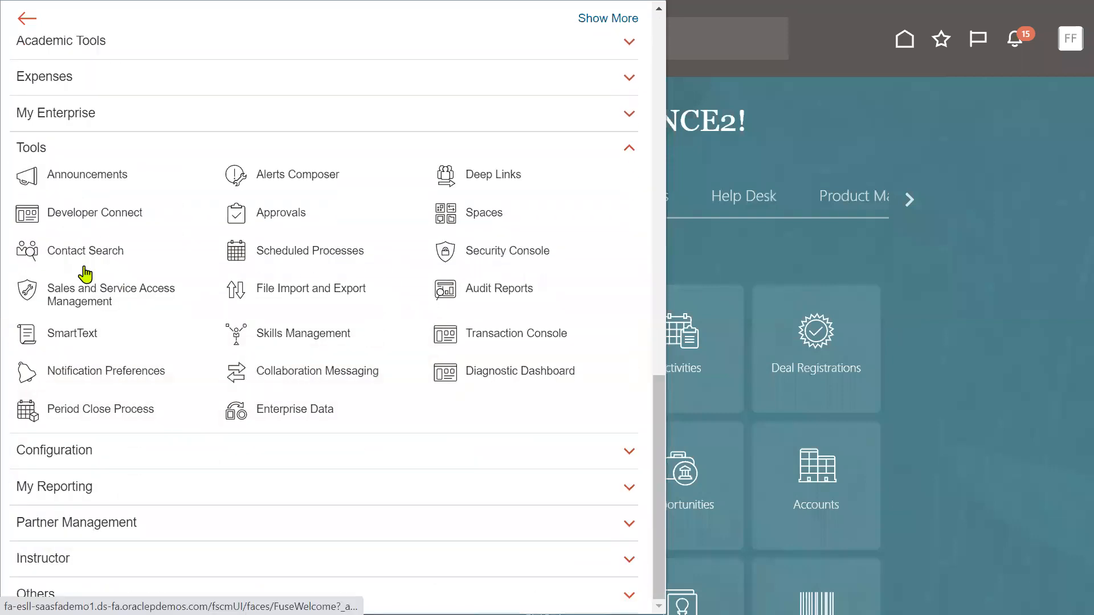
{"action": "left_click", "coordinate": [506, 261]}
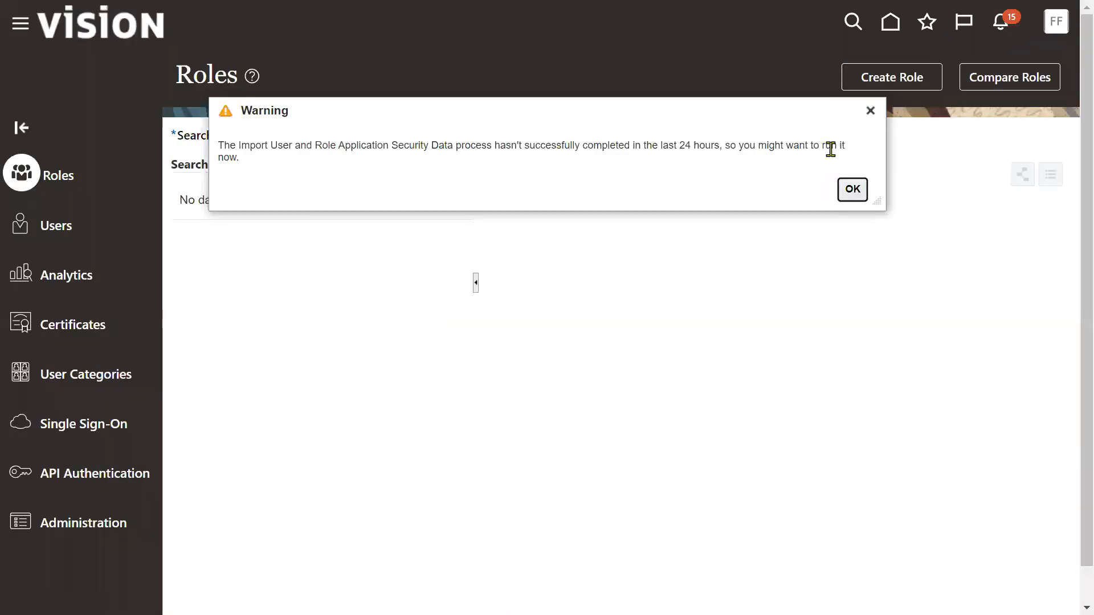
{"action": "left_click", "coordinate": [852, 190]}
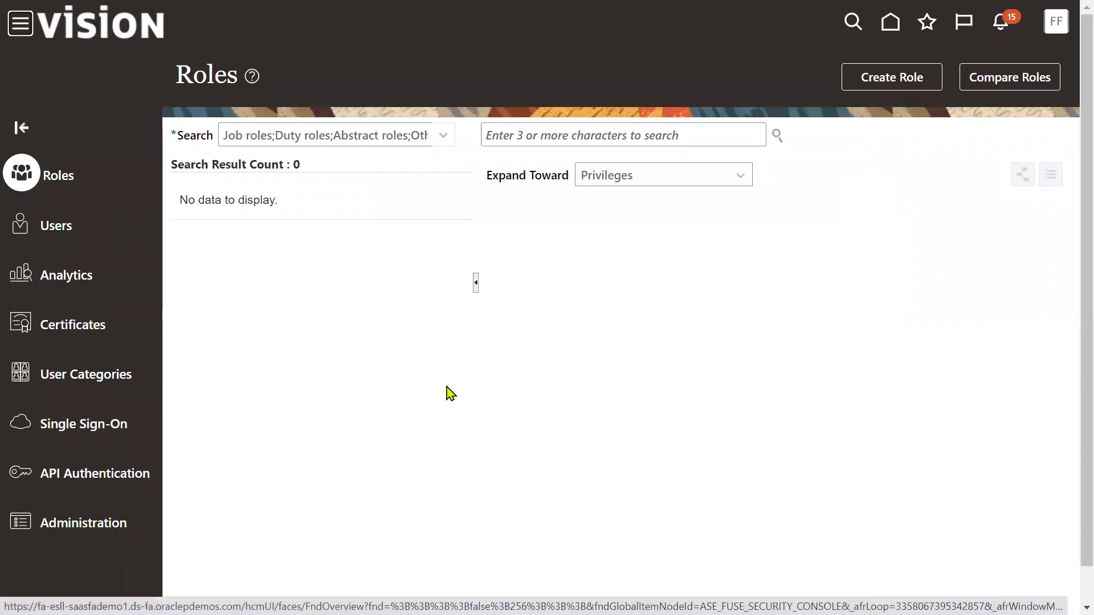
Search Users for the procurement user and open its account details
{"action": "left_click", "coordinate": [51, 228]}
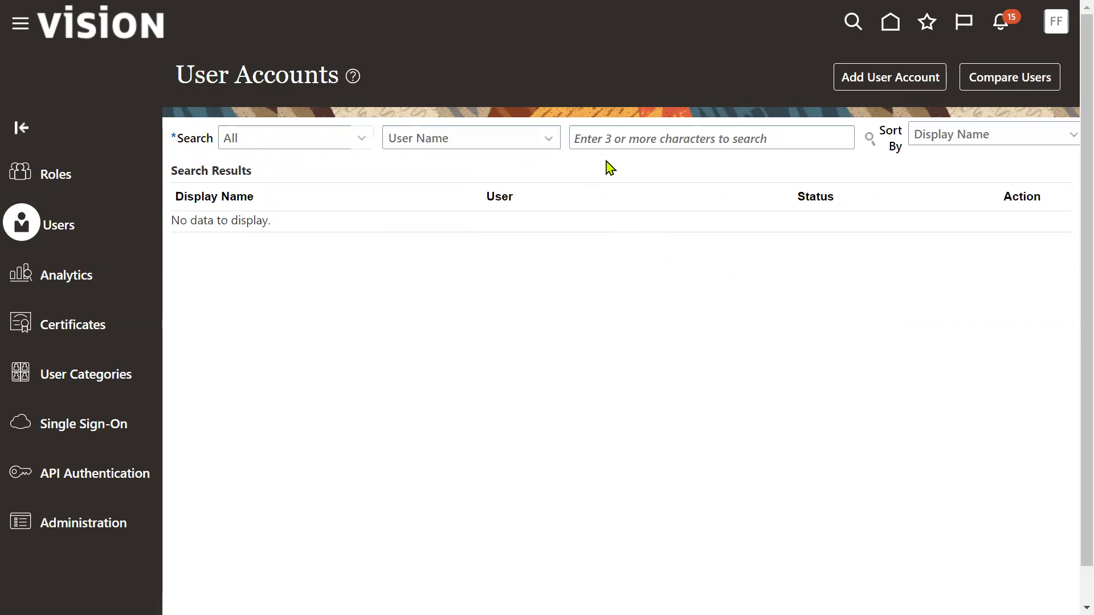
{"action": "left_click", "coordinate": [609, 141]}
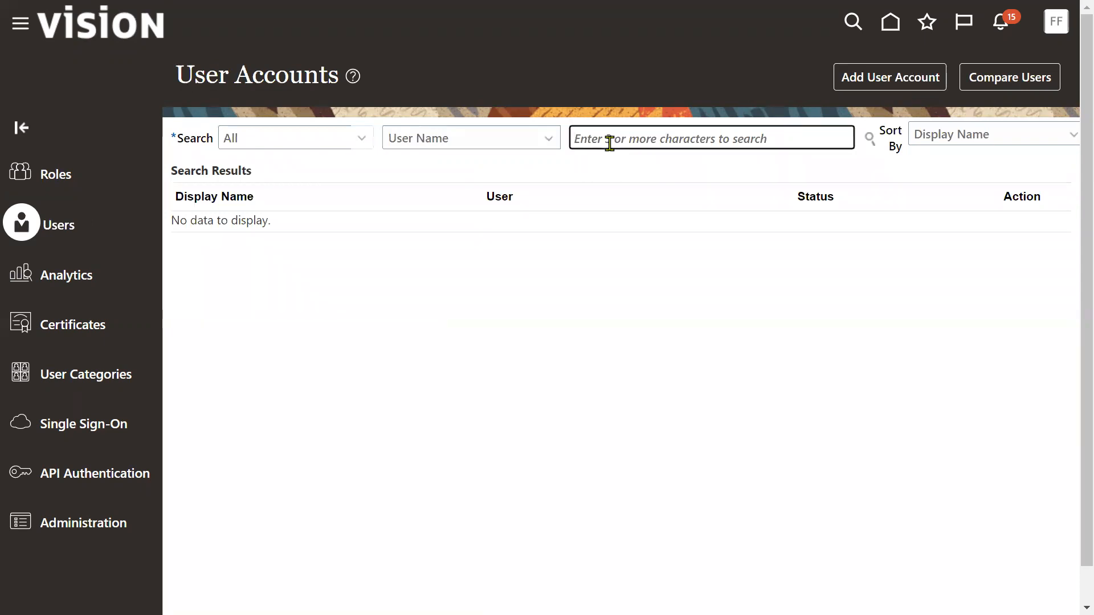
{"action": "type", "text": "PO_USER"}
{"action": "key", "text": "Return"}
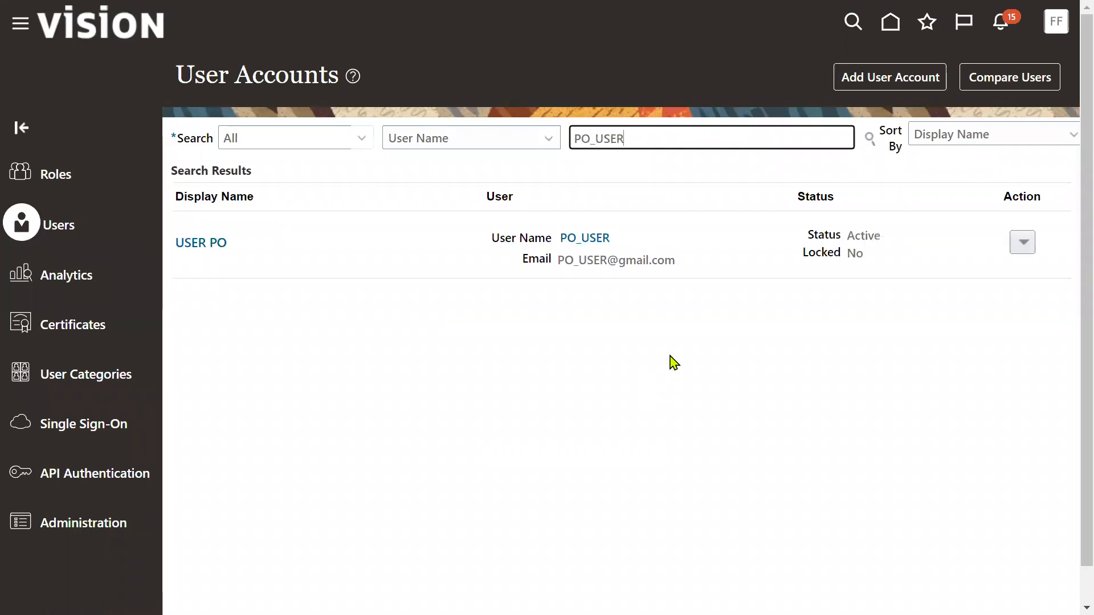
{"action": "left_click", "coordinate": [595, 238]}
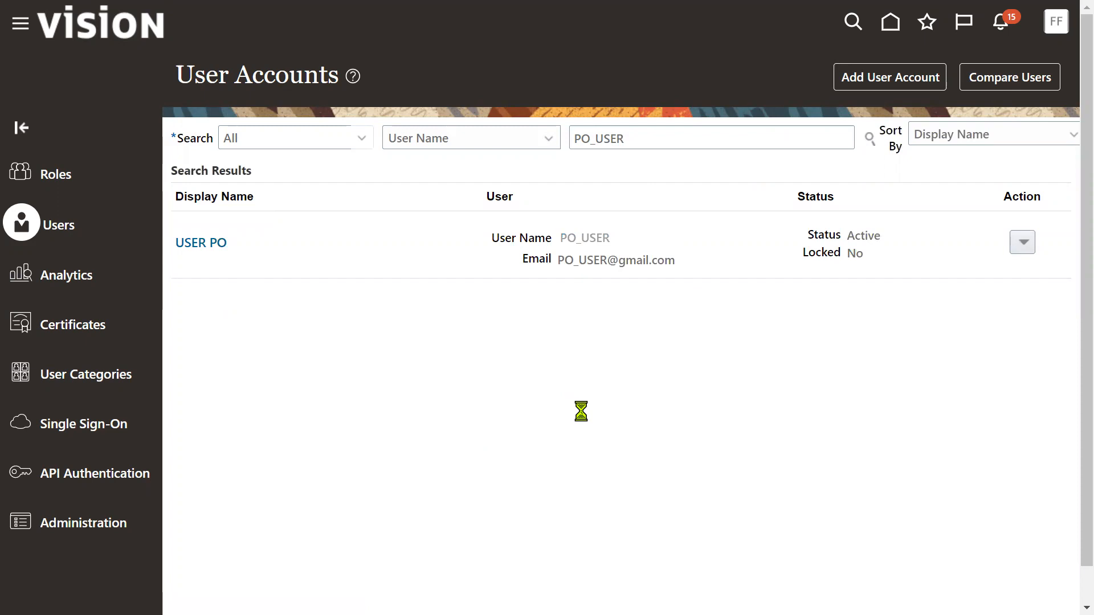
{"action": "scroll", "coordinate": [778, 500], "scroll_direction": "down", "scroll_amount": 1}
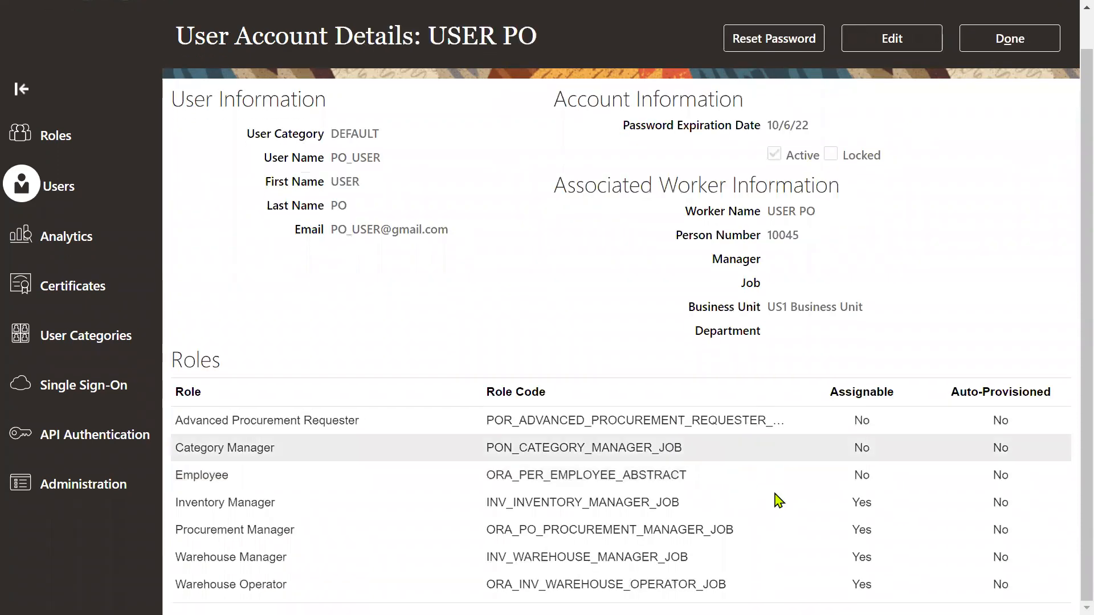
Edit the account and add the Accounts Payable Manager role
{"action": "left_click", "coordinate": [901, 50]}
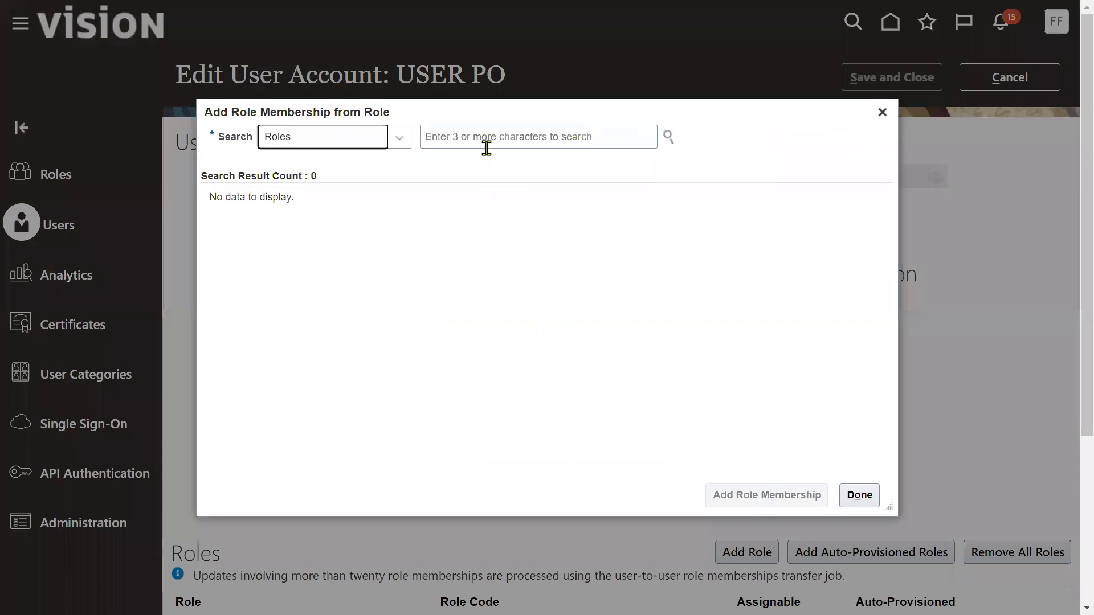
{"action": "left_click", "coordinate": [486, 140]}
{"action": "type", "text": "accounts"}
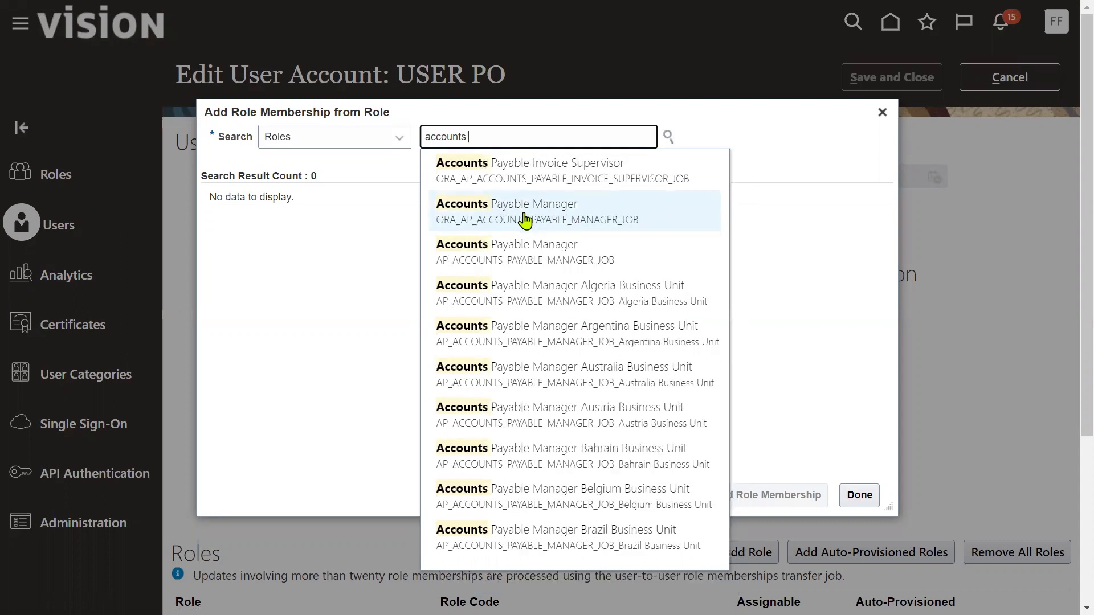
{"action": "left_click", "coordinate": [525, 219]}
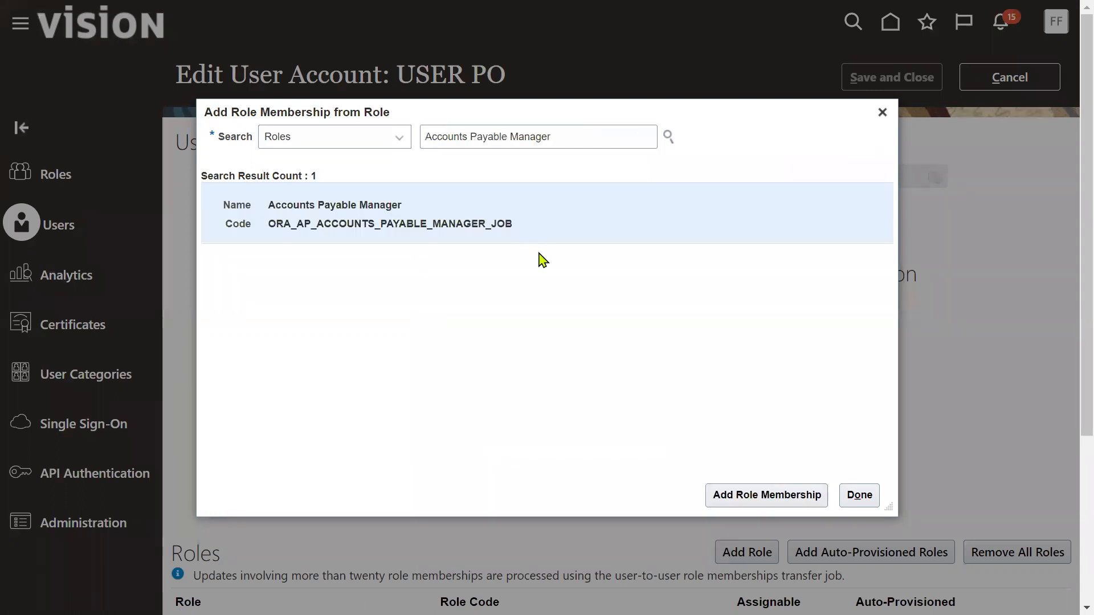
{"action": "left_click", "coordinate": [731, 496]}
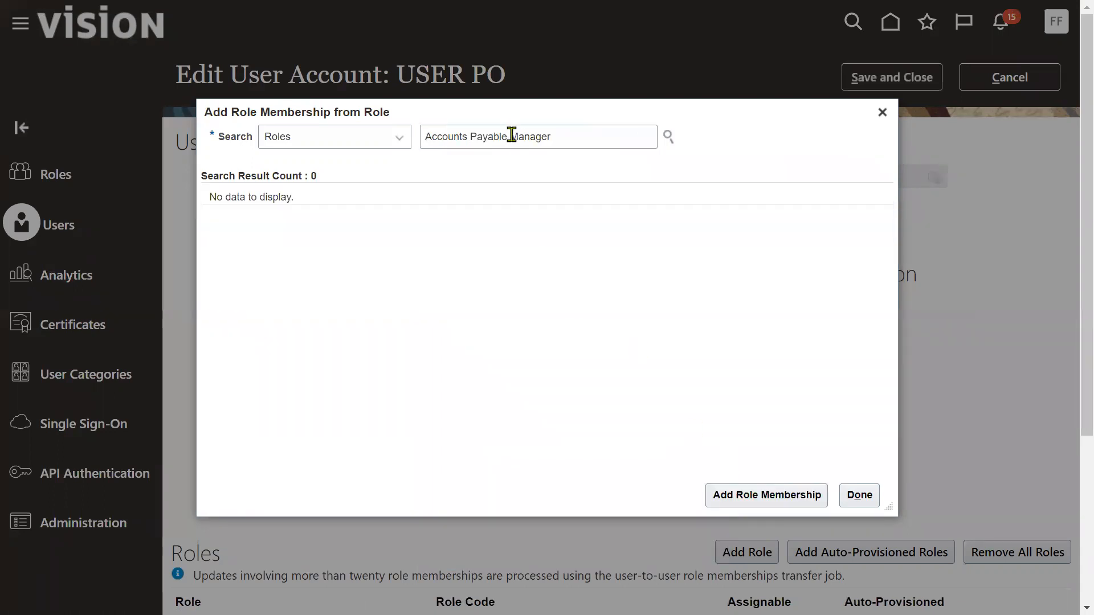
Add the Accounts Payable Specialist and Accounts Payable Supervisor roles
{"action": "left_click_drag", "start_coordinate": [510, 137], "coordinate": [571, 138]}
{"action": "type", "text": "s"}
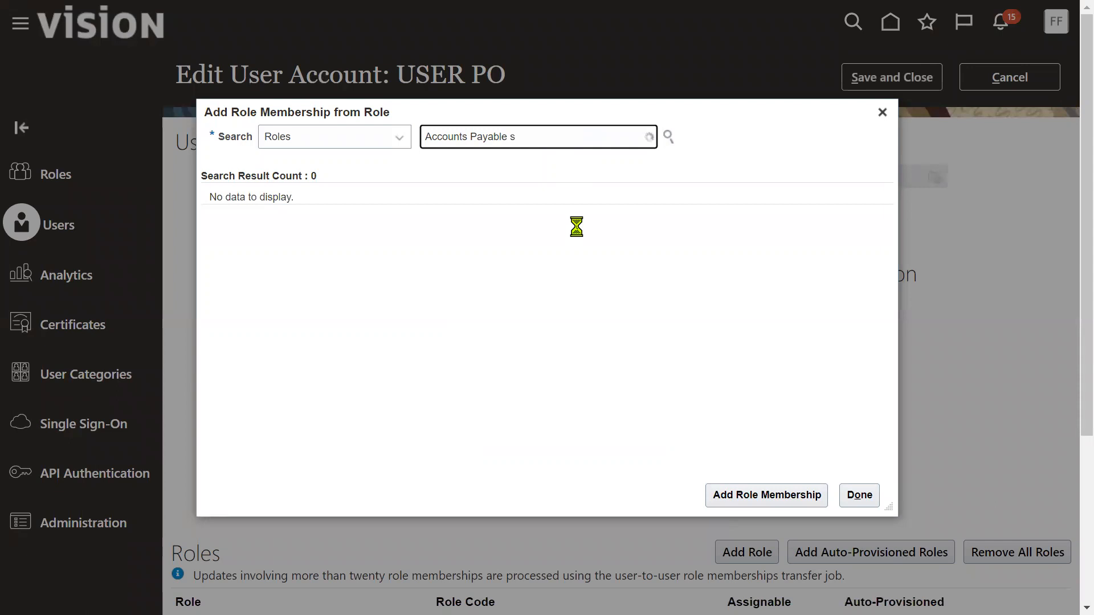
{"action": "left_click", "coordinate": [589, 171]}
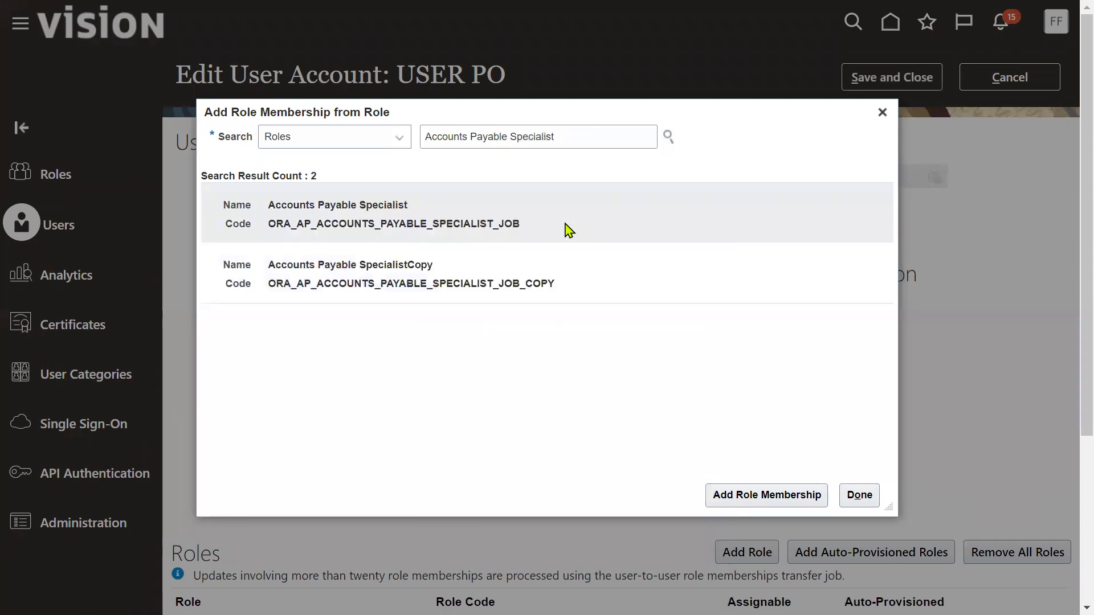
{"action": "left_click", "coordinate": [766, 494]}
{"action": "left_click_drag", "start_coordinate": [517, 137], "coordinate": [584, 136]}
{"action": "type", "text": "u"}
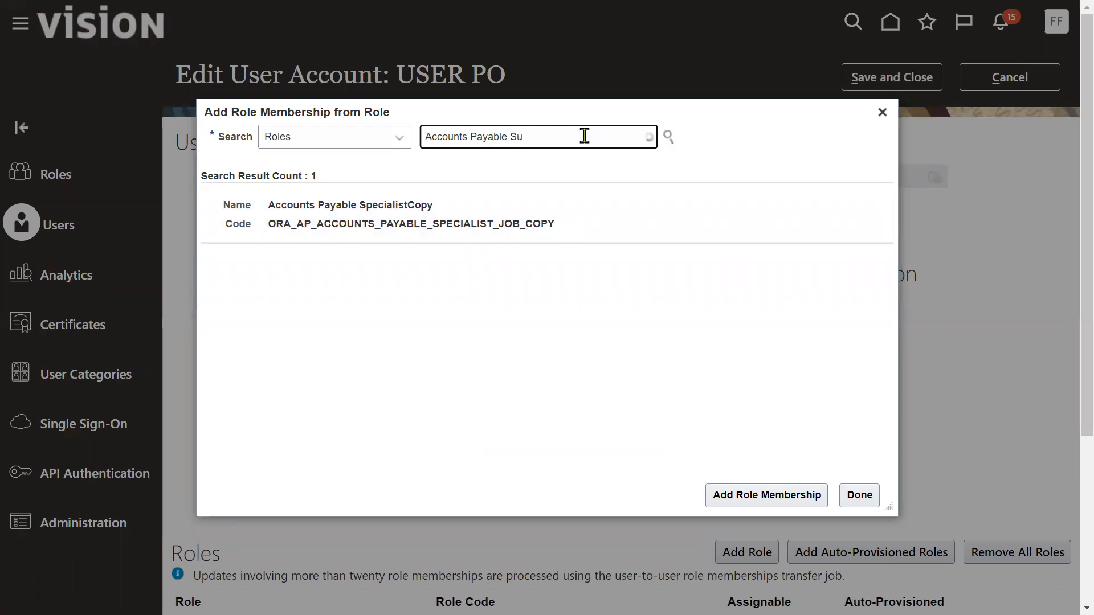
{"action": "left_click", "coordinate": [566, 168]}
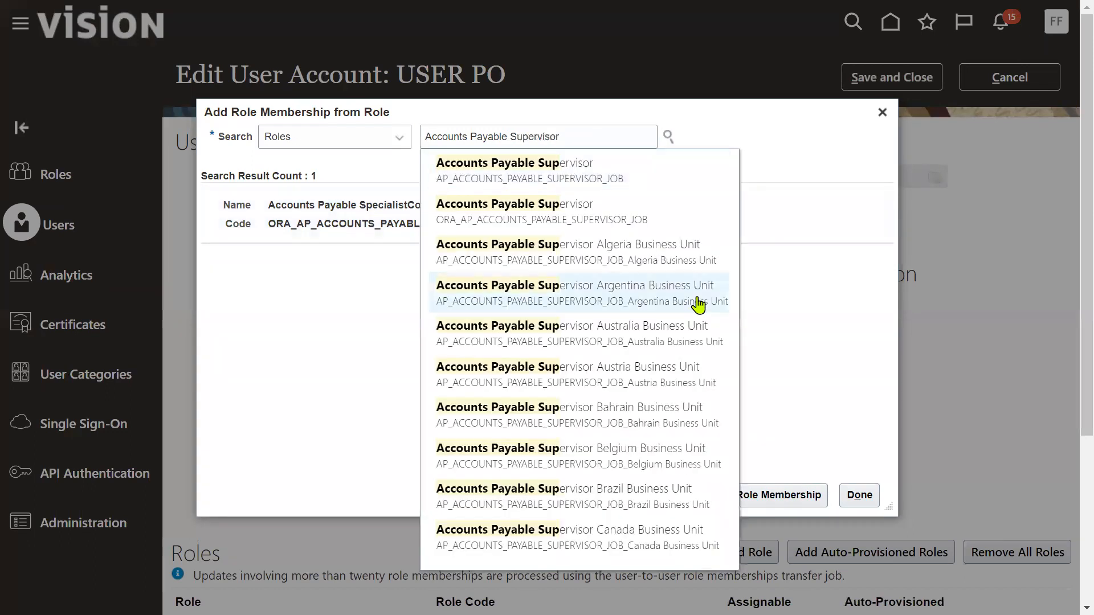
{"action": "left_click", "coordinate": [285, 218]}
{"action": "left_click", "coordinate": [783, 498]}
Save the account with its three new roles and return to the user list
{"action": "left_click", "coordinate": [859, 495]}
{"action": "left_click", "coordinate": [877, 80]}
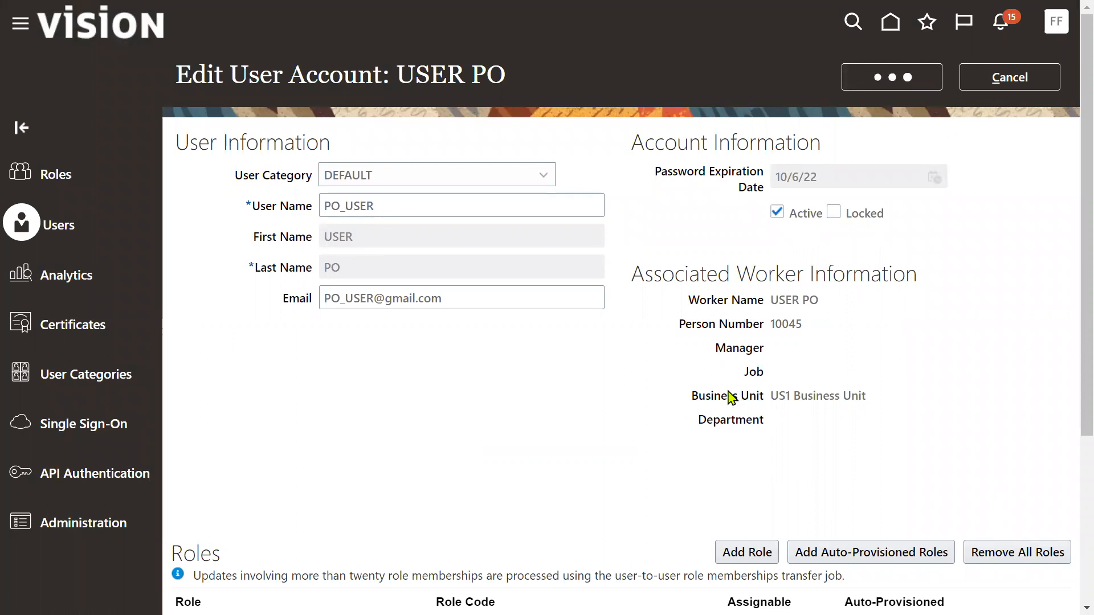
{"action": "scroll", "coordinate": [579, 484], "scroll_direction": "down", "scroll_amount": 2}
{"action": "scroll", "coordinate": [776, 240], "scroll_direction": "down", "scroll_amount": 2}
{"action": "scroll", "coordinate": [776, 239], "scroll_direction": "up", "scroll_amount": 4}
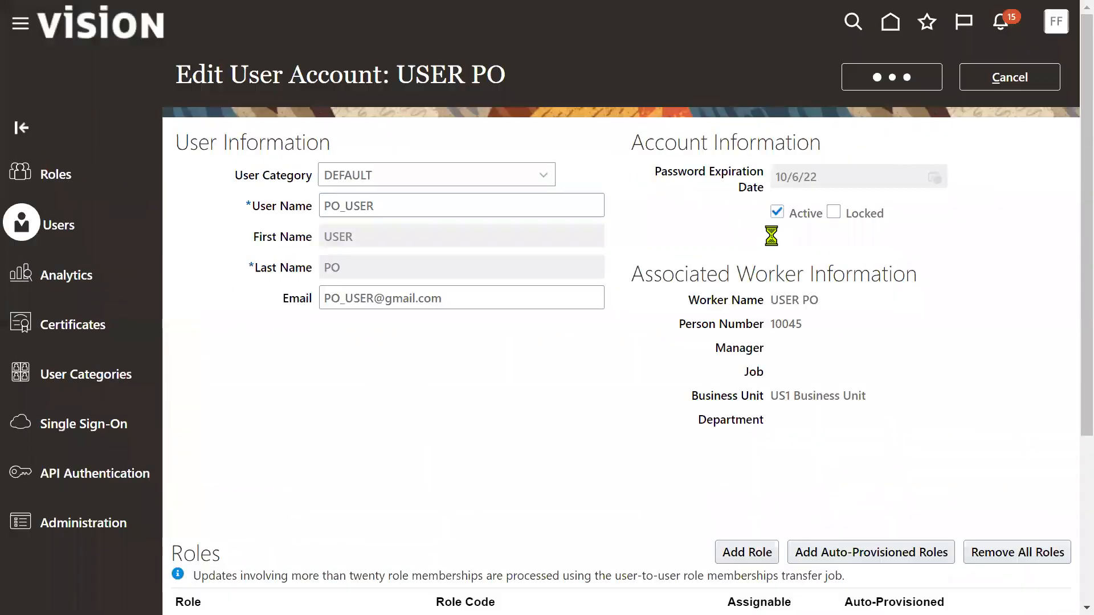
{"action": "left_click", "coordinate": [1017, 77]}
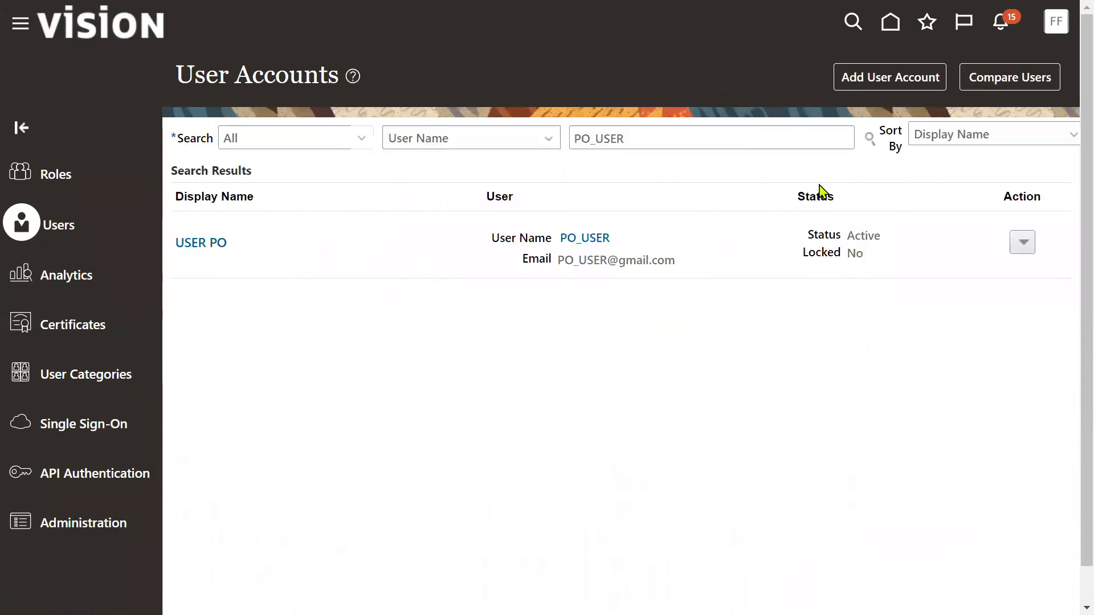
Go to Setup and Maintenance with the Financials offering selected
{"action": "left_click", "coordinate": [1055, 21]}
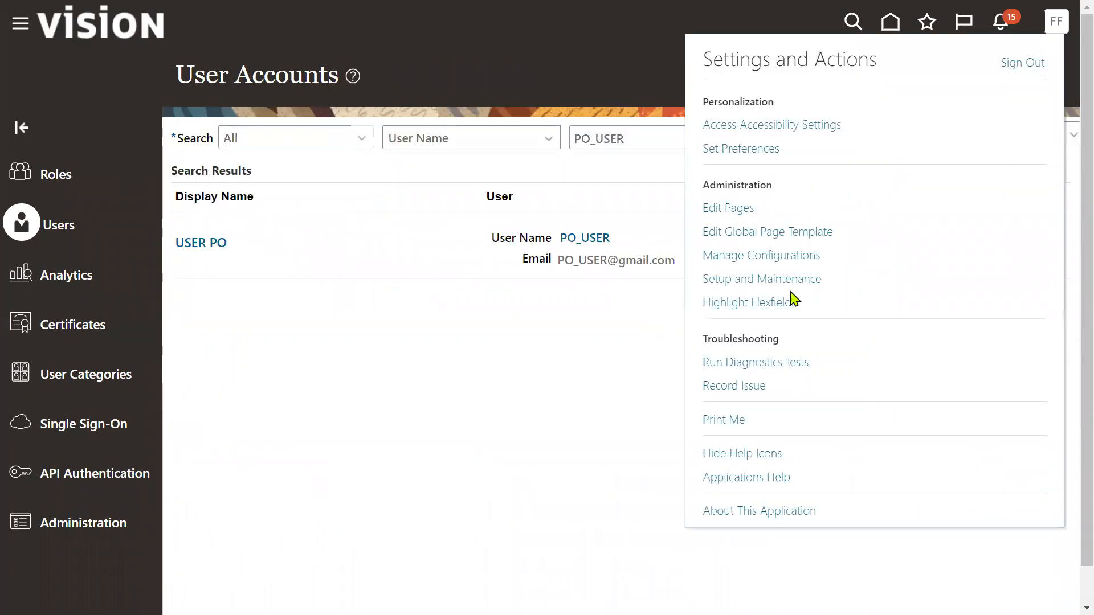
{"action": "left_click", "coordinate": [735, 281]}
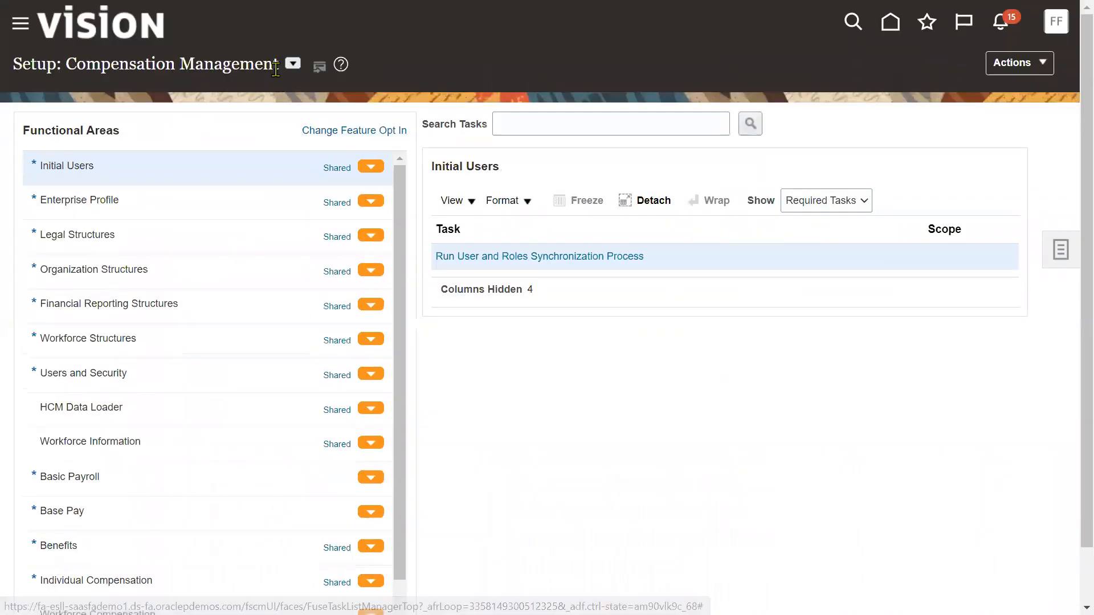
{"action": "left_click", "coordinate": [292, 63]}
{"action": "left_click", "coordinate": [323, 178]}
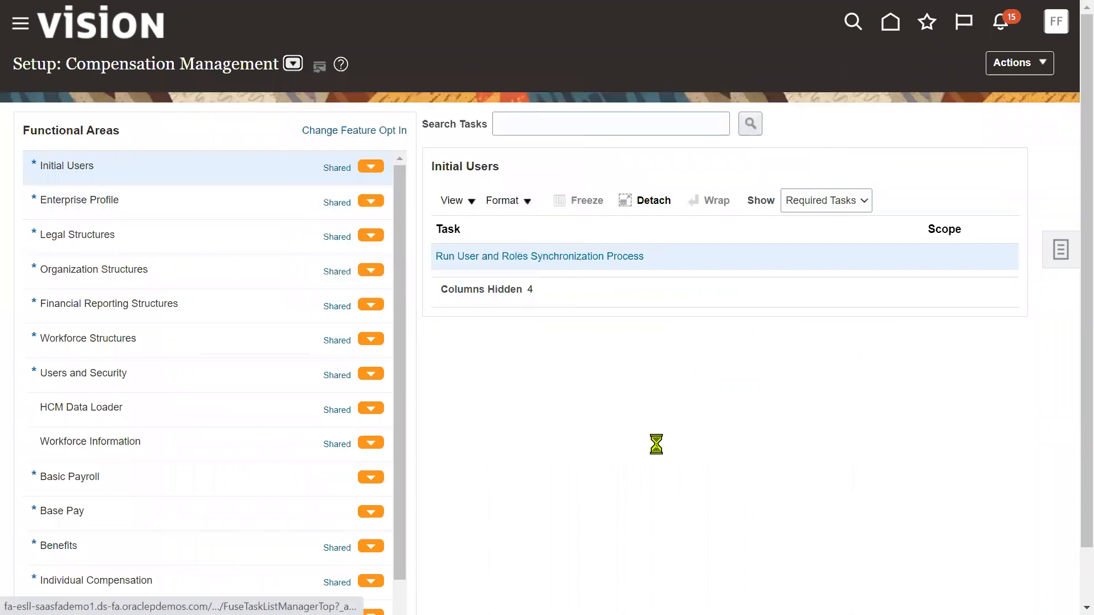
Search setup tasks for 'data access' and open Manage Data Access for Users
{"action": "left_click", "coordinate": [577, 121]}
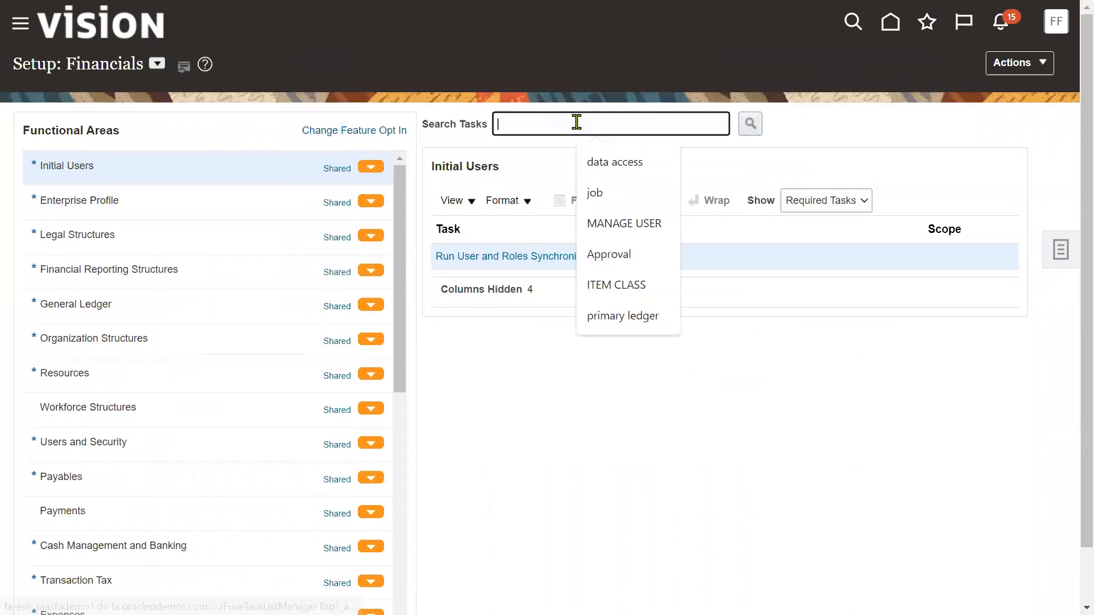
{"action": "left_click", "coordinate": [593, 158]}
{"action": "left_click", "coordinate": [750, 124]}
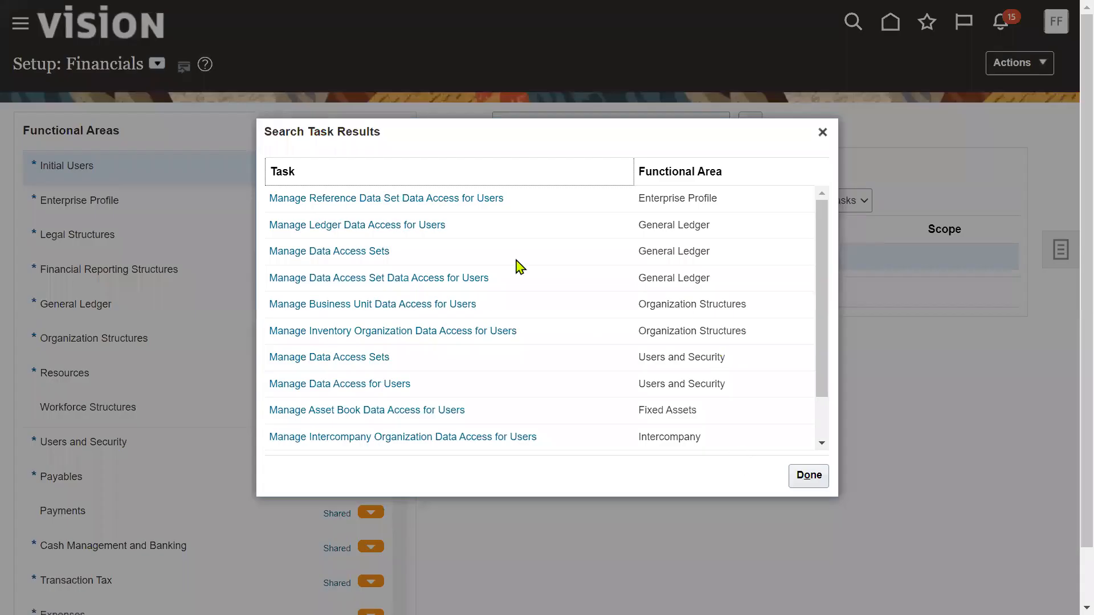
{"action": "left_click", "coordinate": [377, 385]}
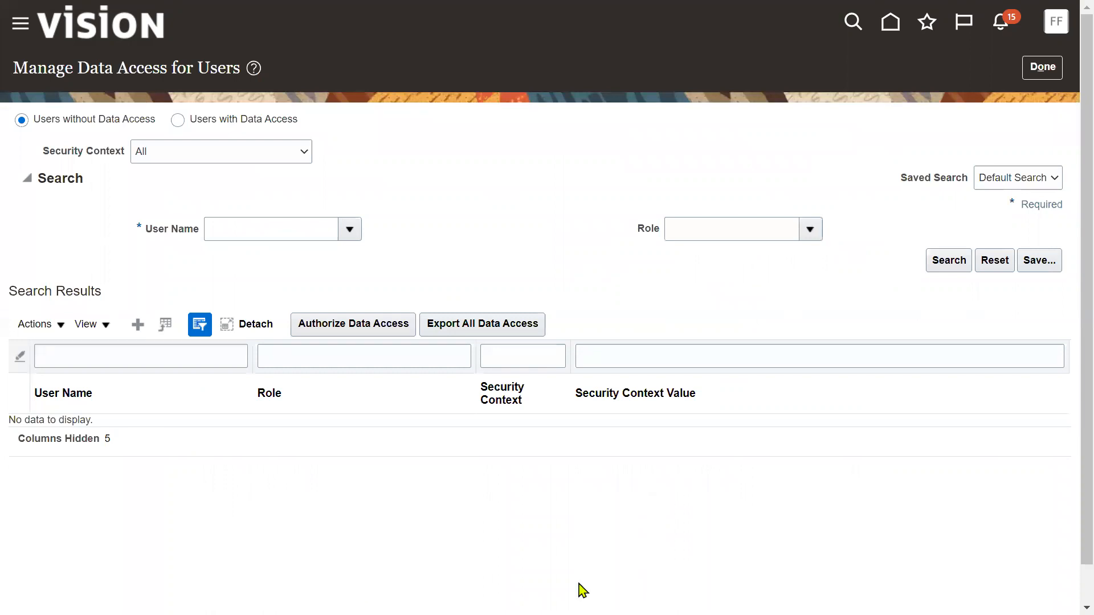
Start a data access row for the procurement user with the Accounts Payable Manager role
{"action": "left_click", "coordinate": [137, 324]}
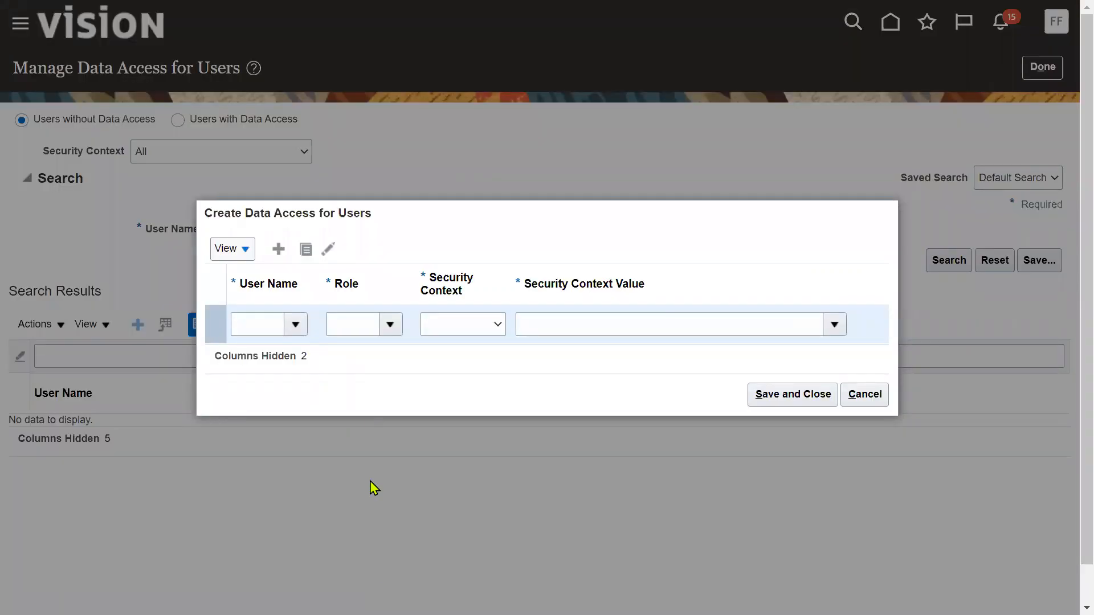
{"action": "left_click", "coordinate": [257, 326]}
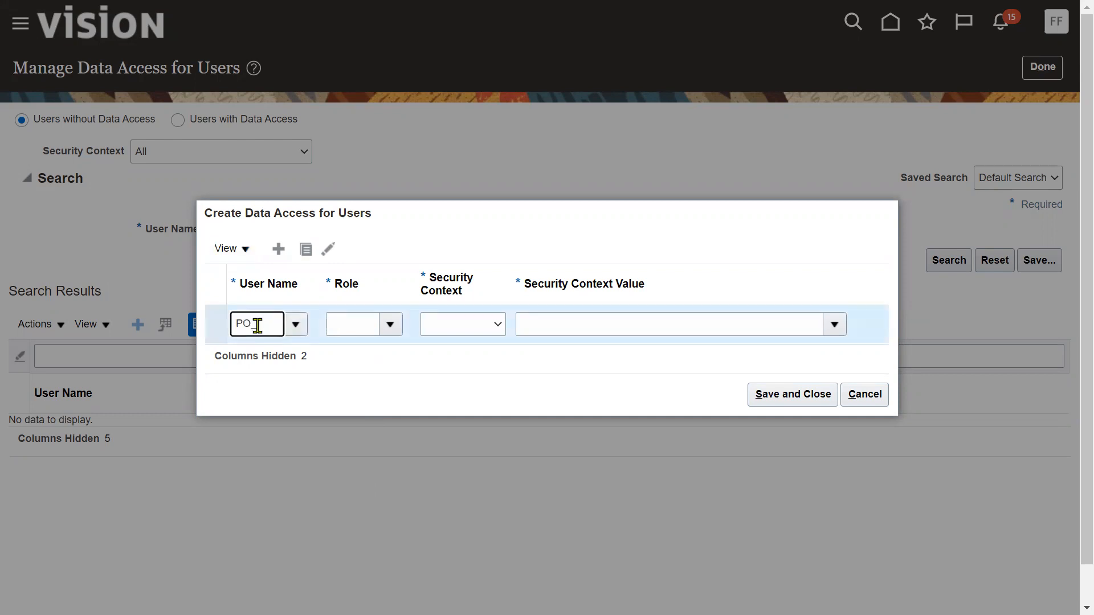
{"action": "type", "text": "PO_USER"}
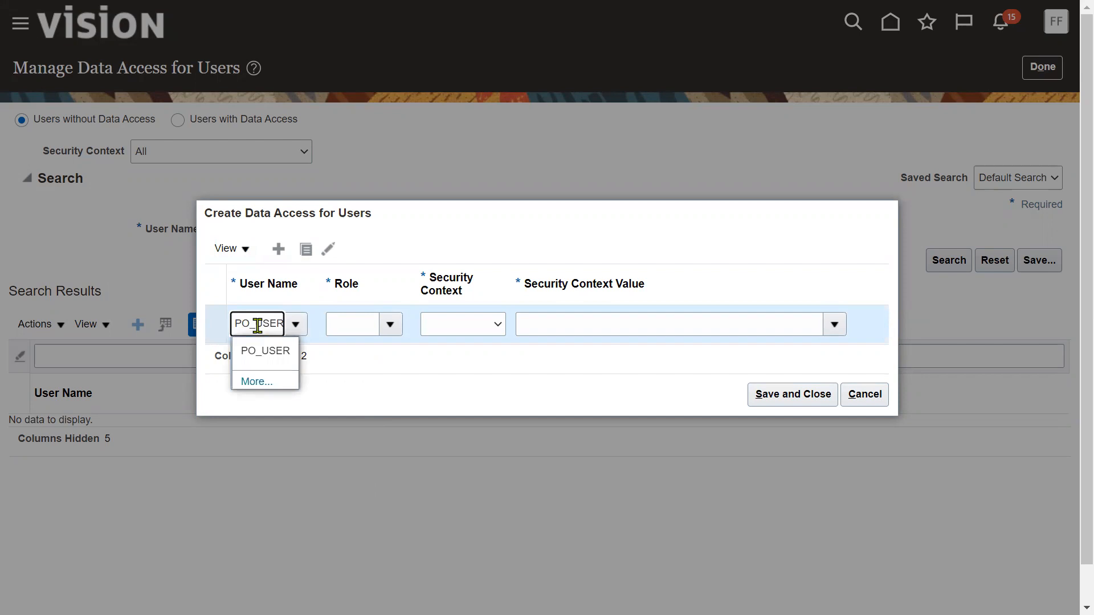
{"action": "left_click", "coordinate": [285, 350]}
{"action": "left_click", "coordinate": [390, 324]}
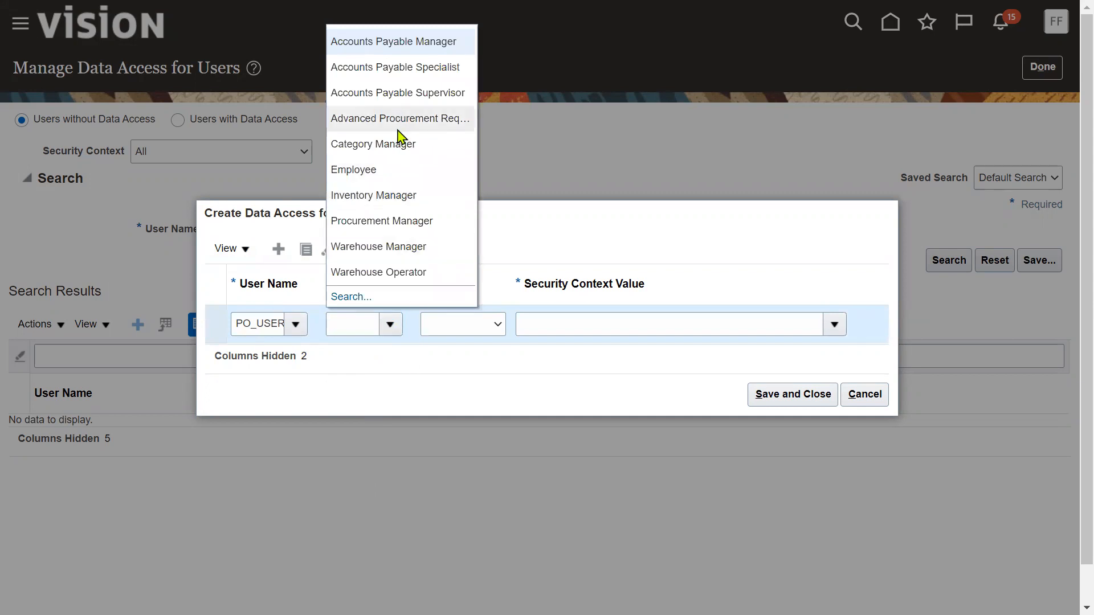
{"action": "left_click", "coordinate": [399, 42]}
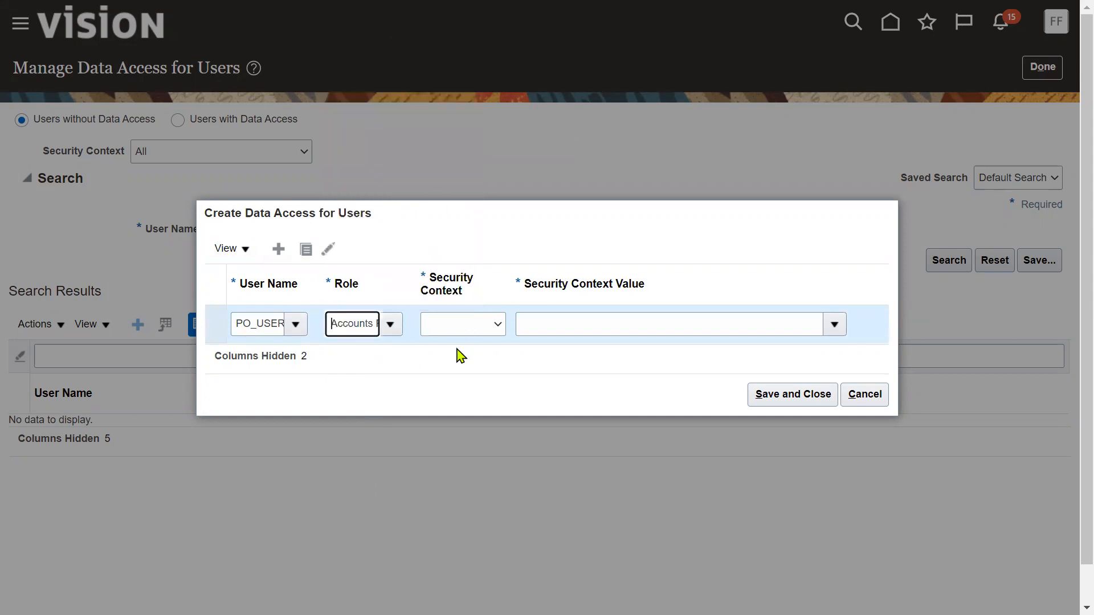
Set its security context to Business unit, value US1 Business Unit, and add another row
{"action": "left_click", "coordinate": [471, 330]}
{"action": "left_click", "coordinate": [472, 357]}
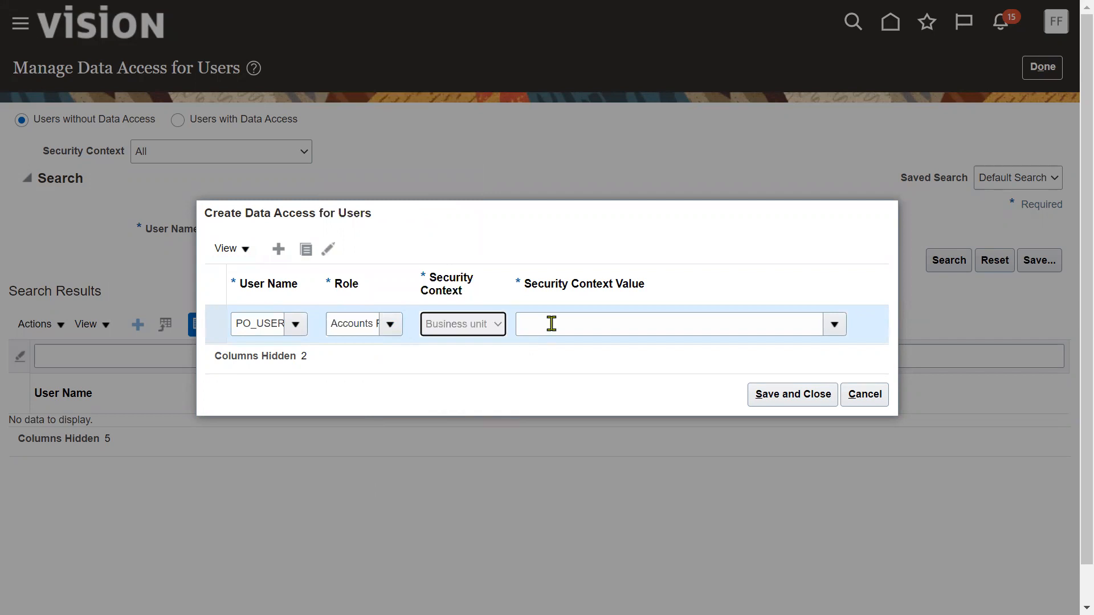
{"action": "left_click", "coordinate": [550, 323]}
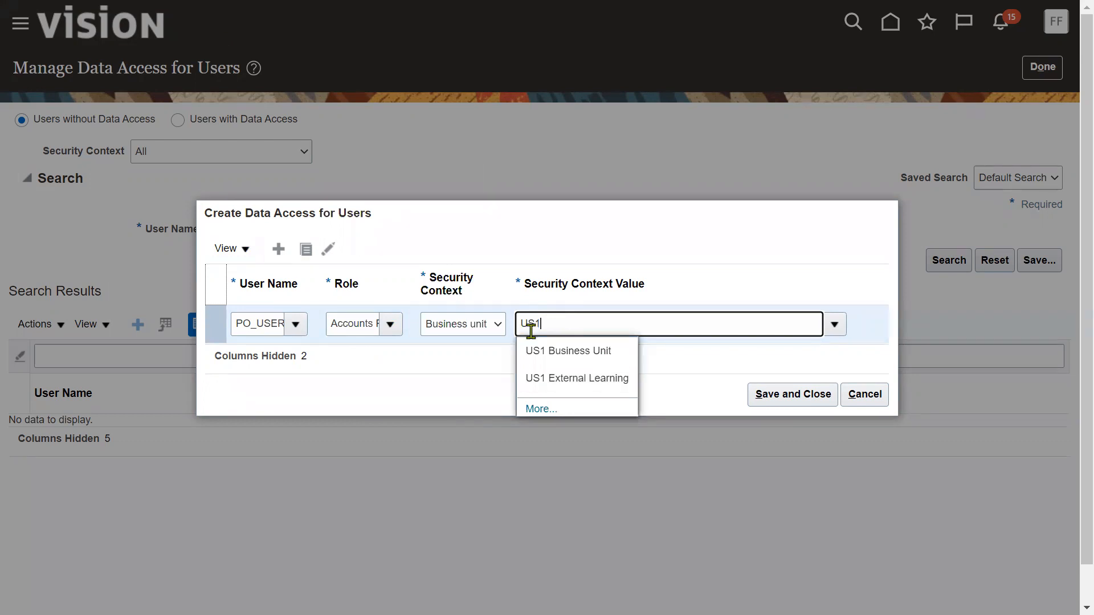
{"action": "left_click", "coordinate": [447, 232]}
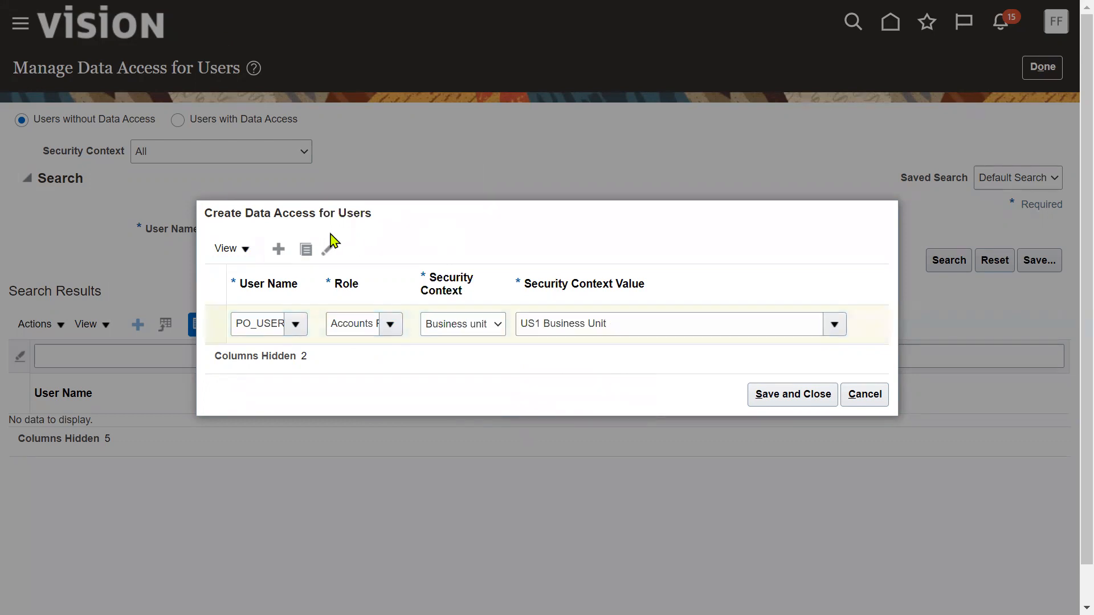
{"action": "left_click", "coordinate": [306, 249]}
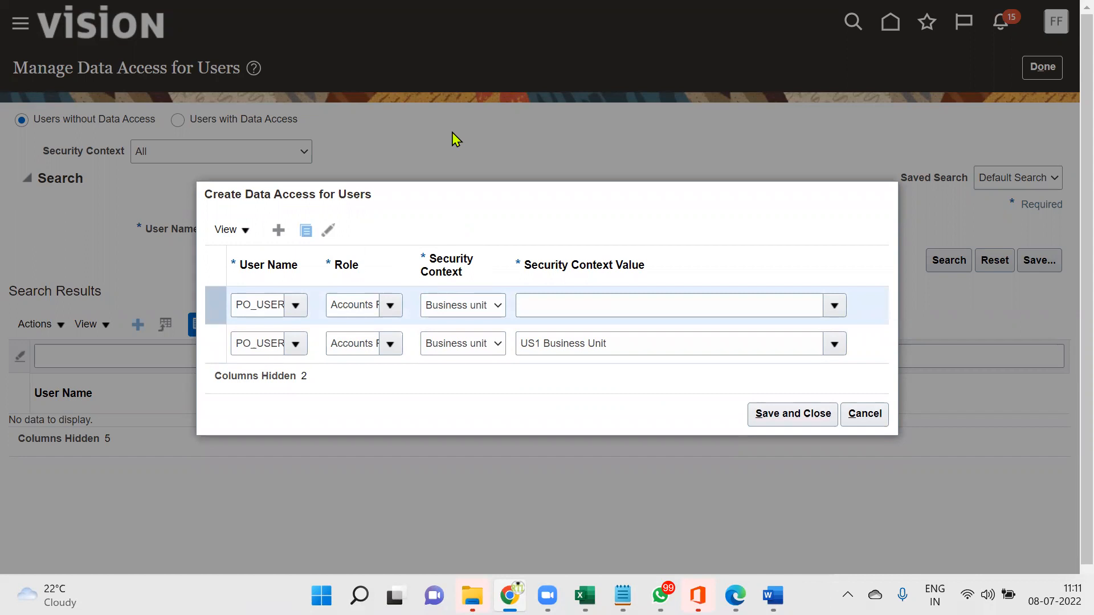
Give the new row an Accounts Payable role with Business unit context US1 Business Unit
{"action": "left_click", "coordinate": [389, 305]}
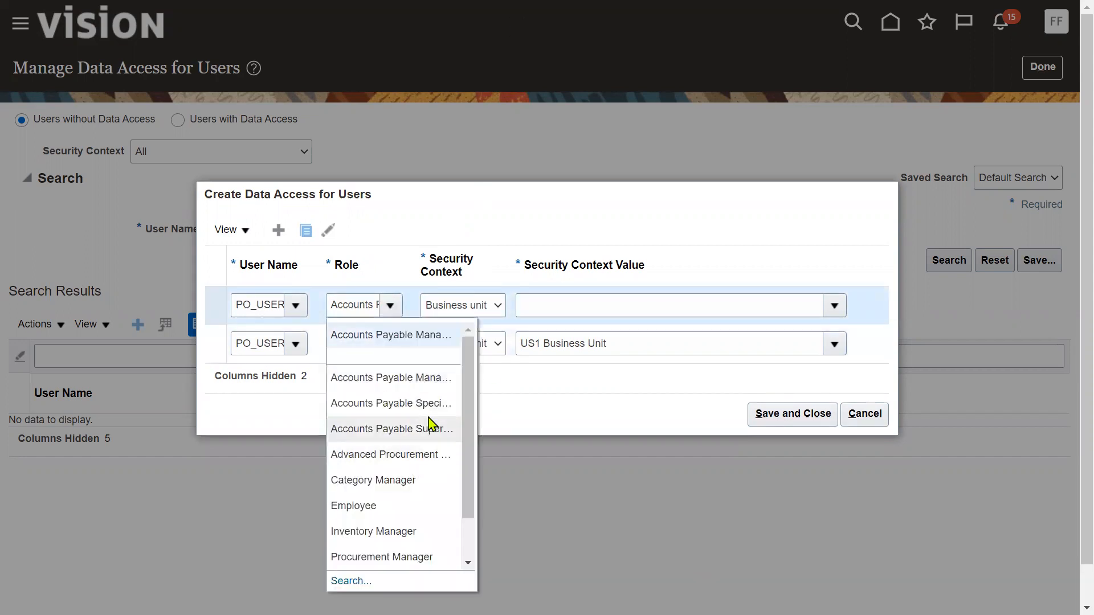
{"action": "left_click", "coordinate": [429, 409]}
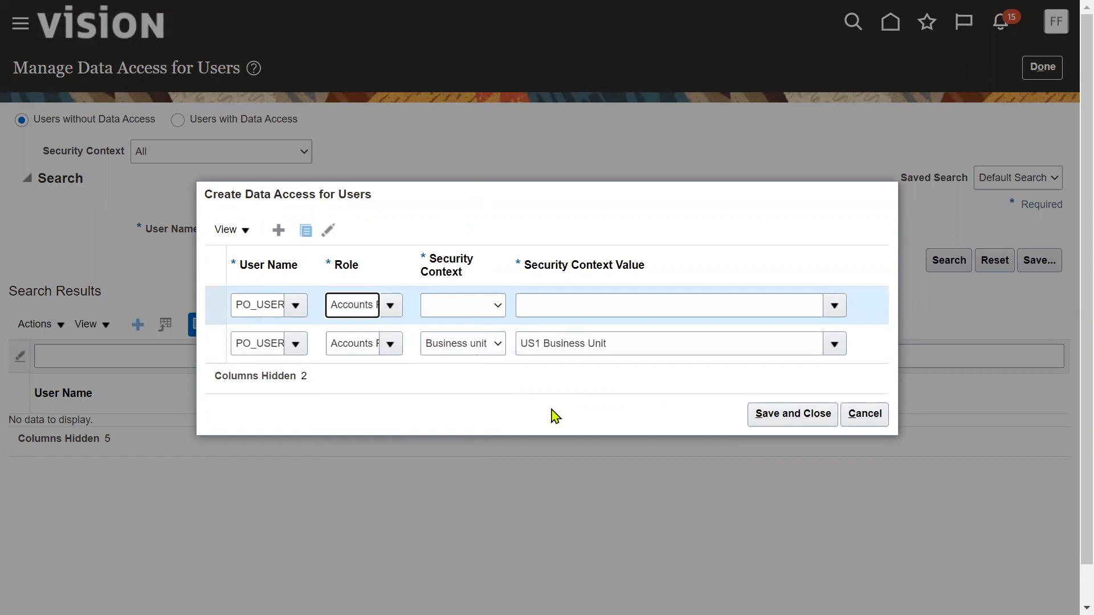
{"action": "left_click", "coordinate": [459, 308]}
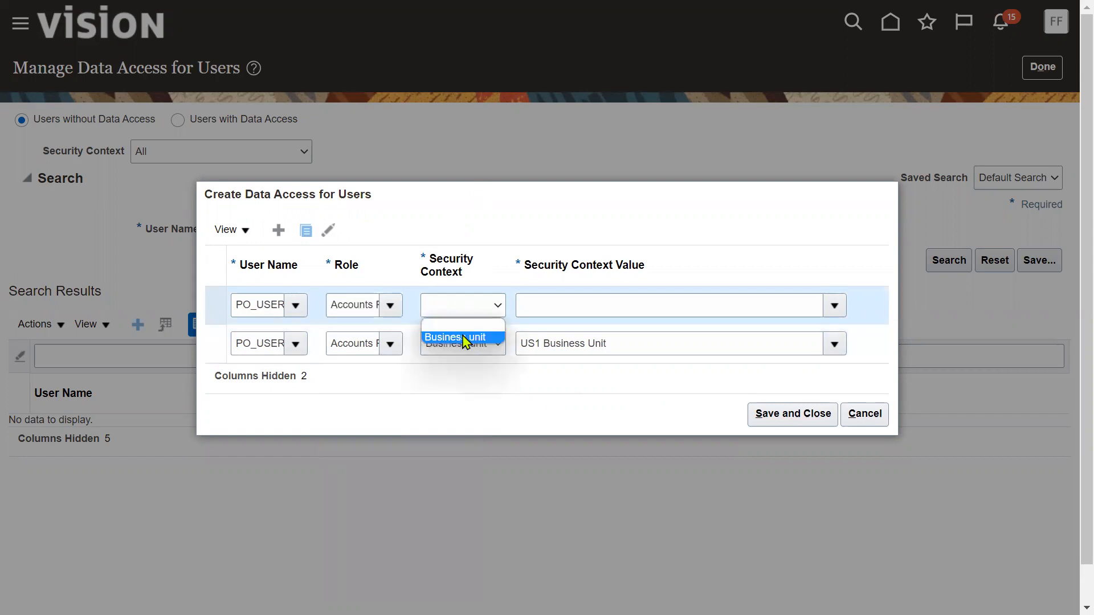
{"action": "left_click", "coordinate": [465, 338]}
{"action": "left_click", "coordinate": [564, 308]}
{"action": "type", "text": "US1"}
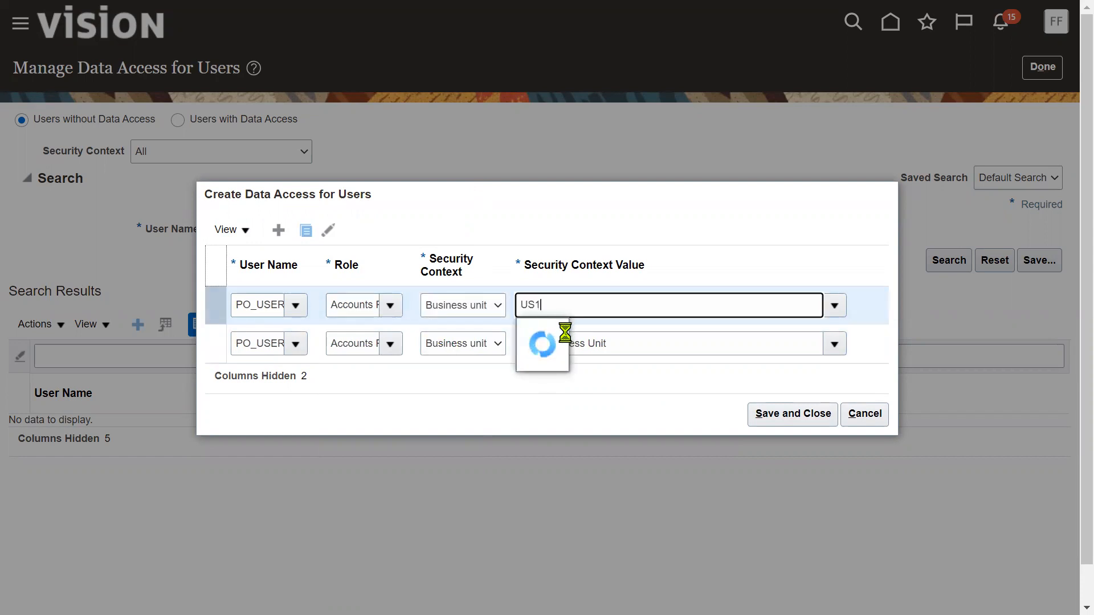
{"action": "left_click", "coordinate": [566, 333]}
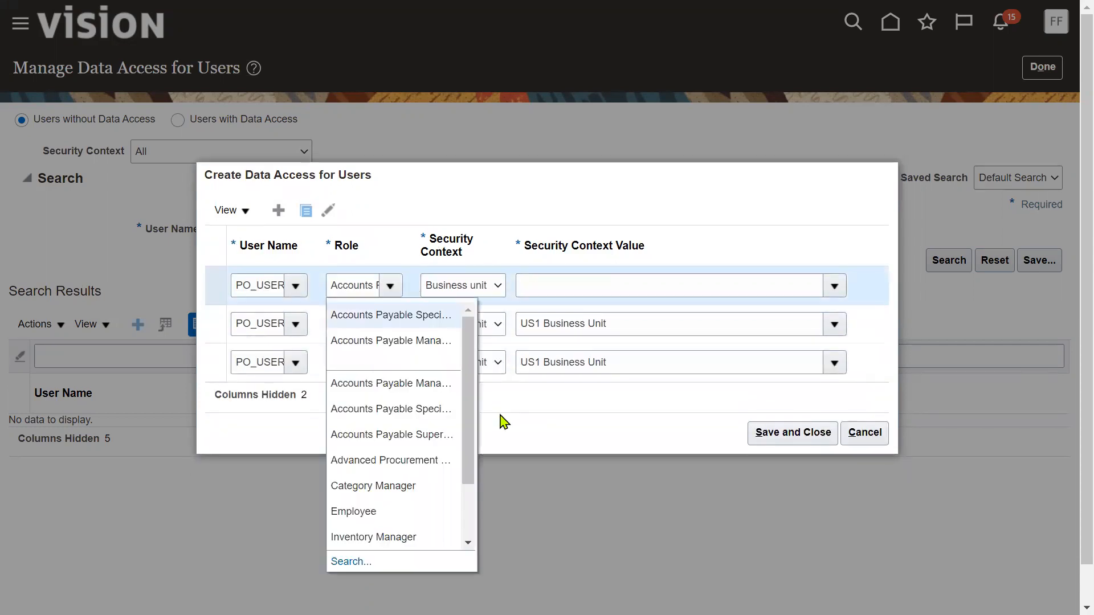
Set the last Accounts Payable role row to Business unit US1 Business Unit and save
{"action": "left_click", "coordinate": [429, 435]}
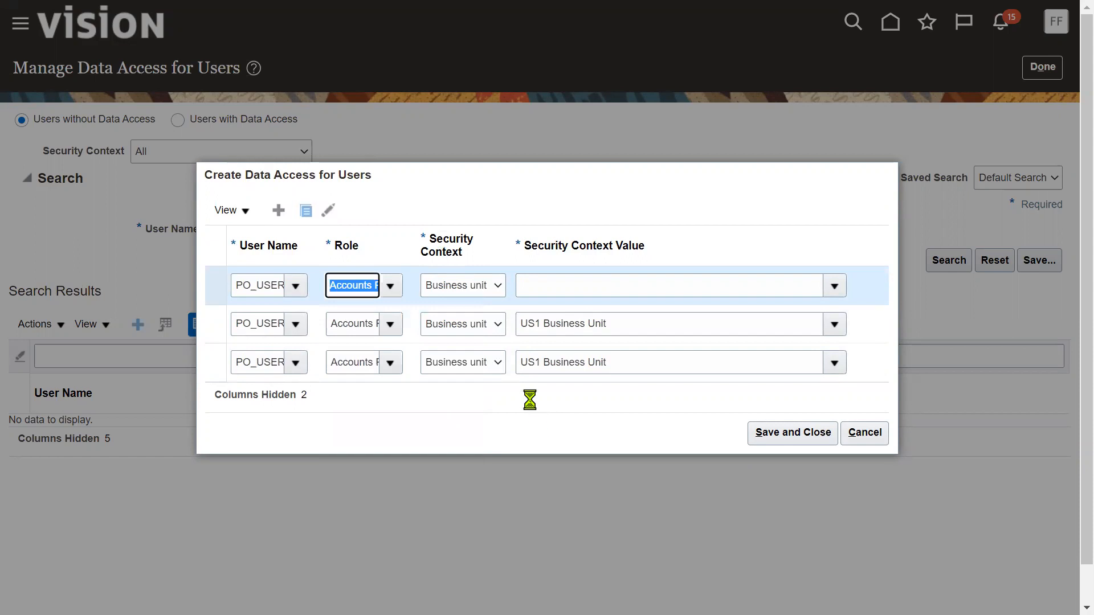
{"action": "left_click", "coordinate": [476, 285]}
{"action": "left_click", "coordinate": [472, 317]}
{"action": "left_click", "coordinate": [586, 283]}
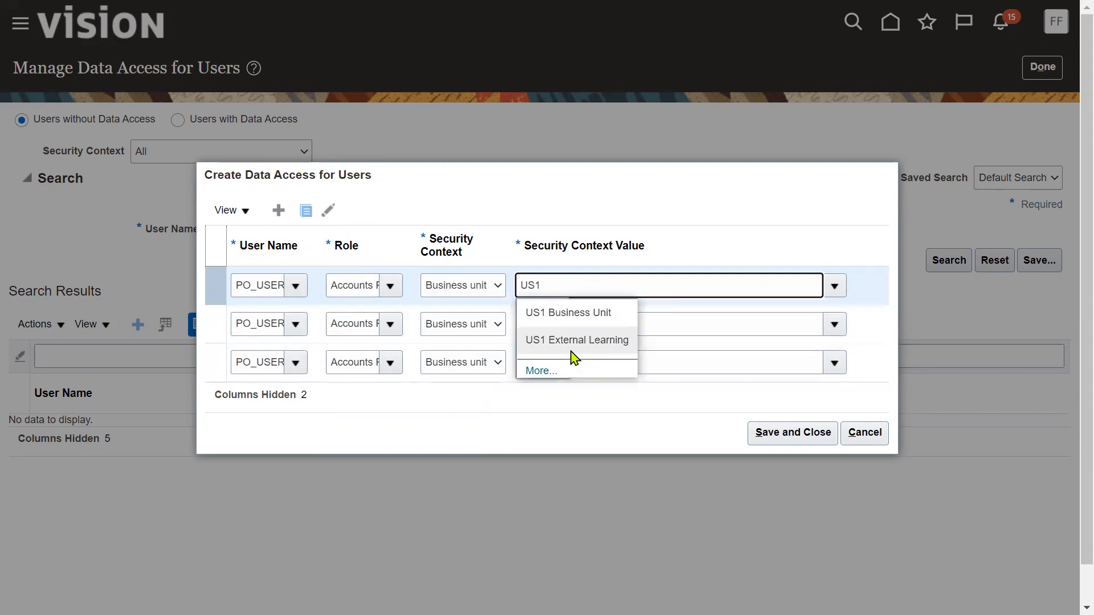
{"action": "left_click", "coordinate": [569, 315]}
{"action": "left_click", "coordinate": [763, 436]}
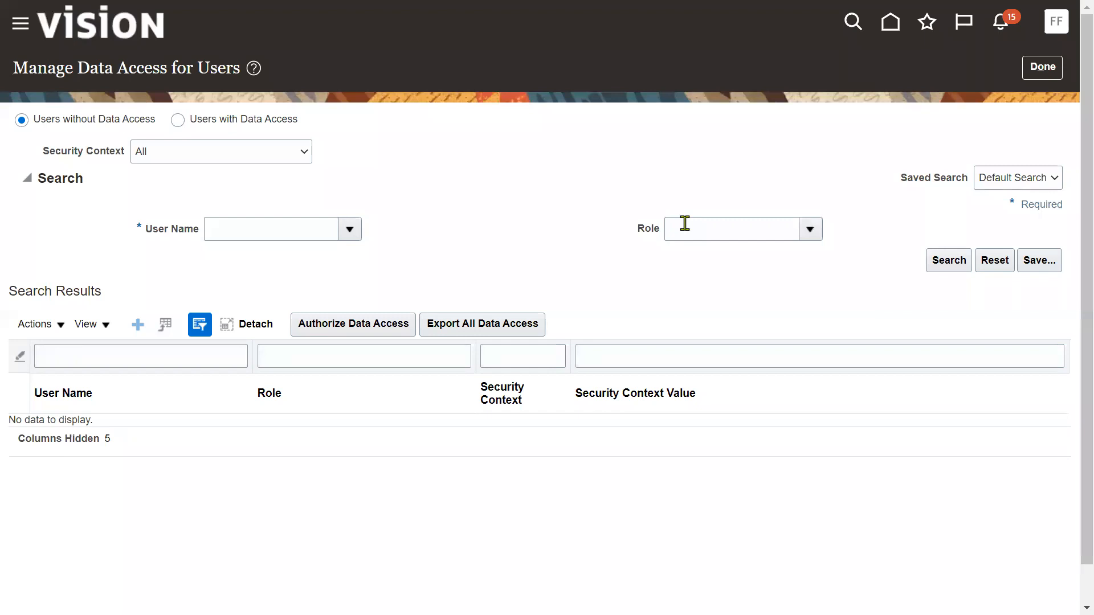
Submit Run User and Roles Synchronization Process from the Initial Users tasks
{"action": "left_click", "coordinate": [1042, 68]}
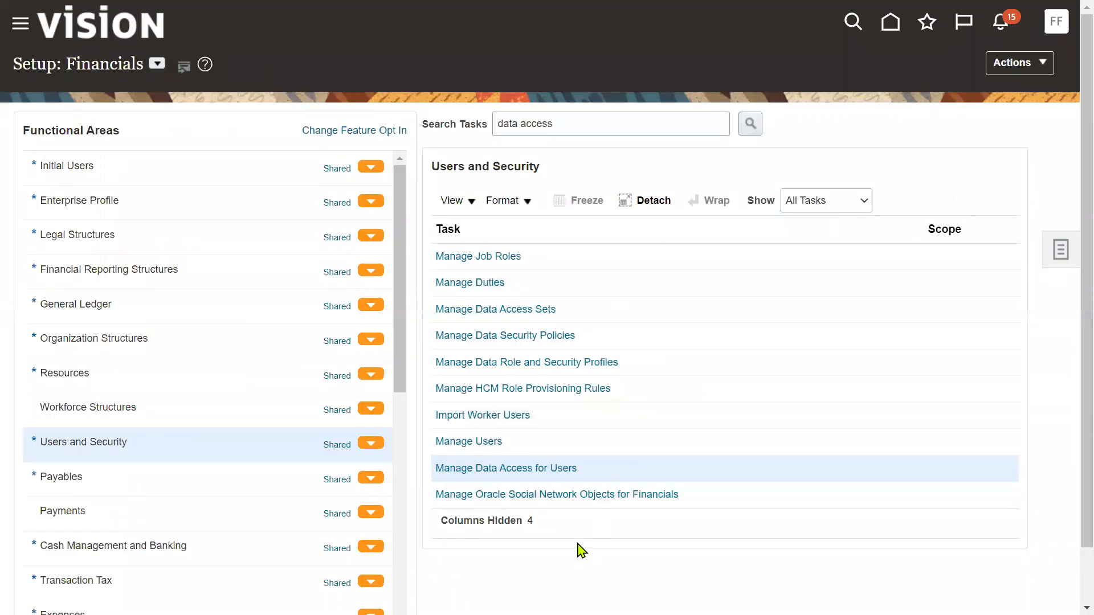
{"action": "left_click", "coordinate": [165, 172]}
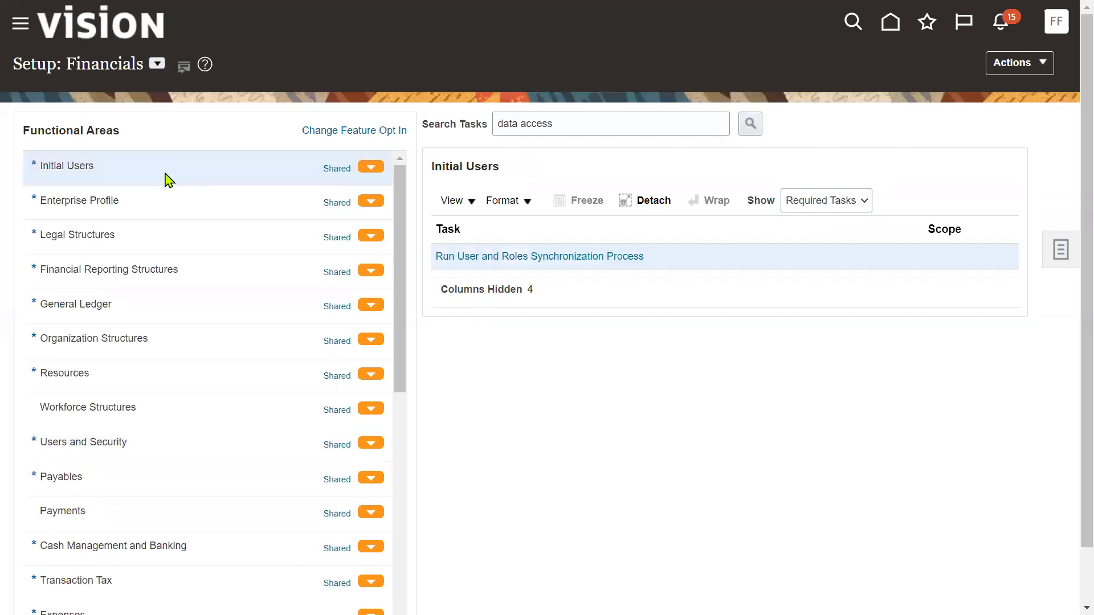
{"action": "left_click", "coordinate": [578, 258]}
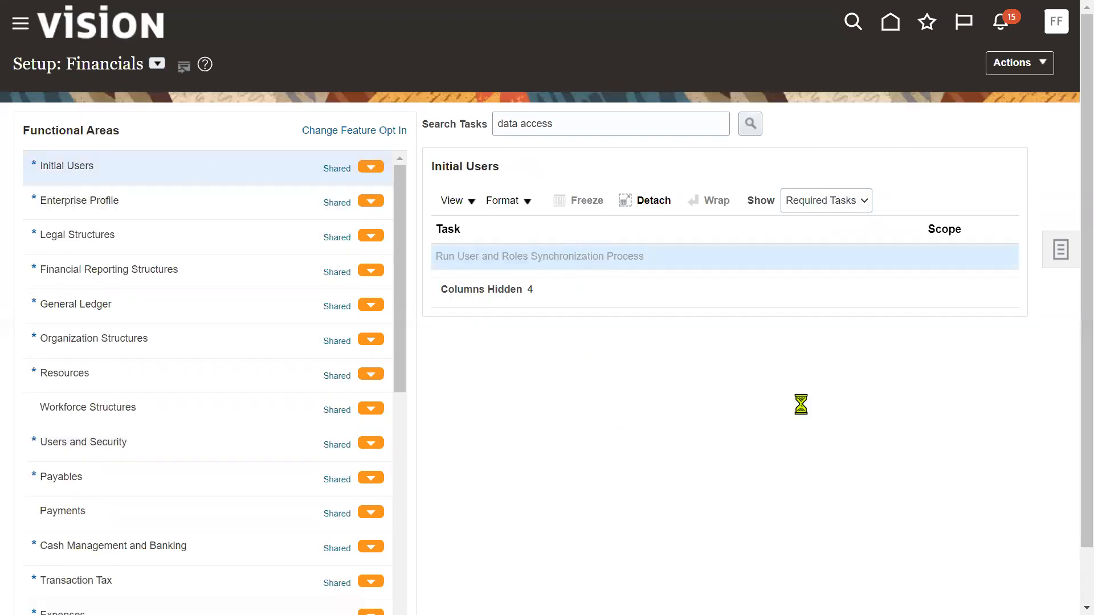
{"action": "left_click", "coordinate": [969, 85]}
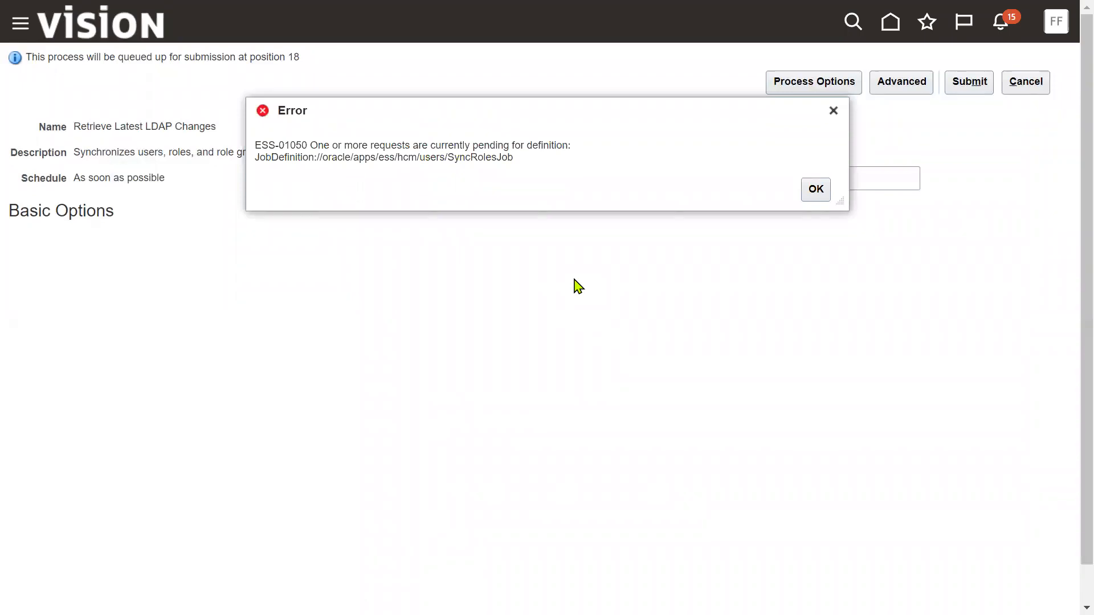
Dismiss the ESS-01050 pending-request error, retry once, then cancel the submission
{"action": "left_click_drag", "start_coordinate": [309, 147], "coordinate": [572, 150]}
{"action": "left_click", "coordinate": [810, 194]}
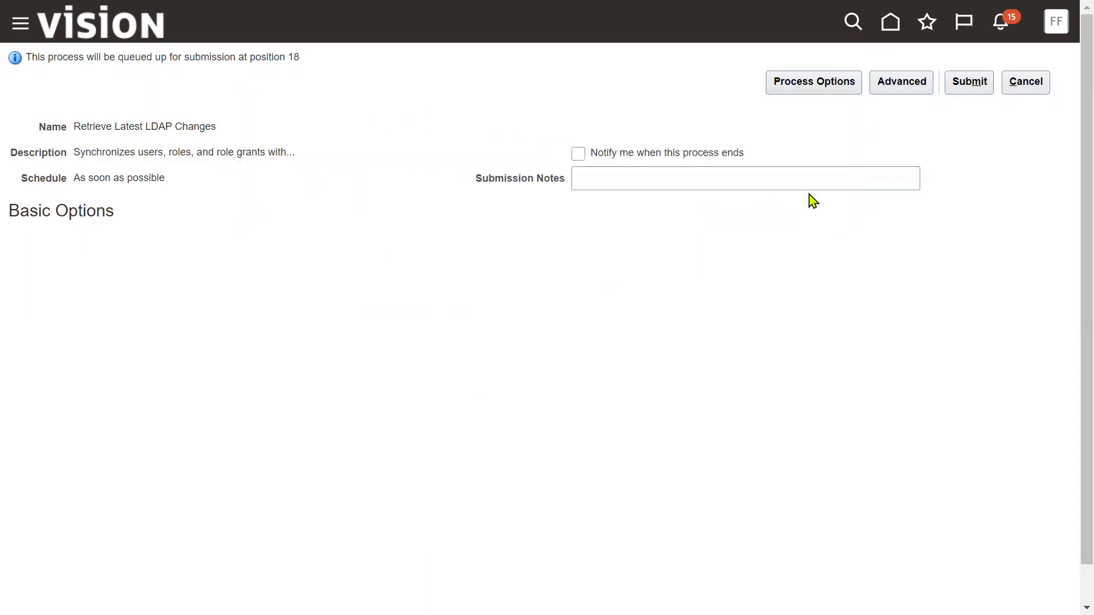
{"action": "left_click", "coordinate": [985, 92]}
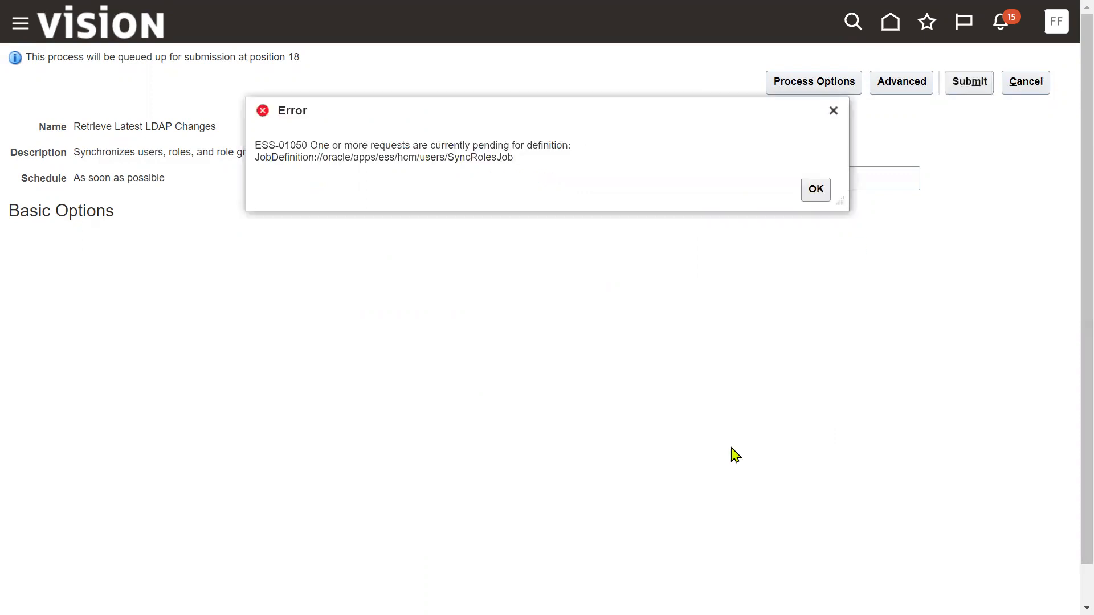
{"action": "left_click", "coordinate": [815, 190]}
{"action": "left_click", "coordinate": [1042, 90]}
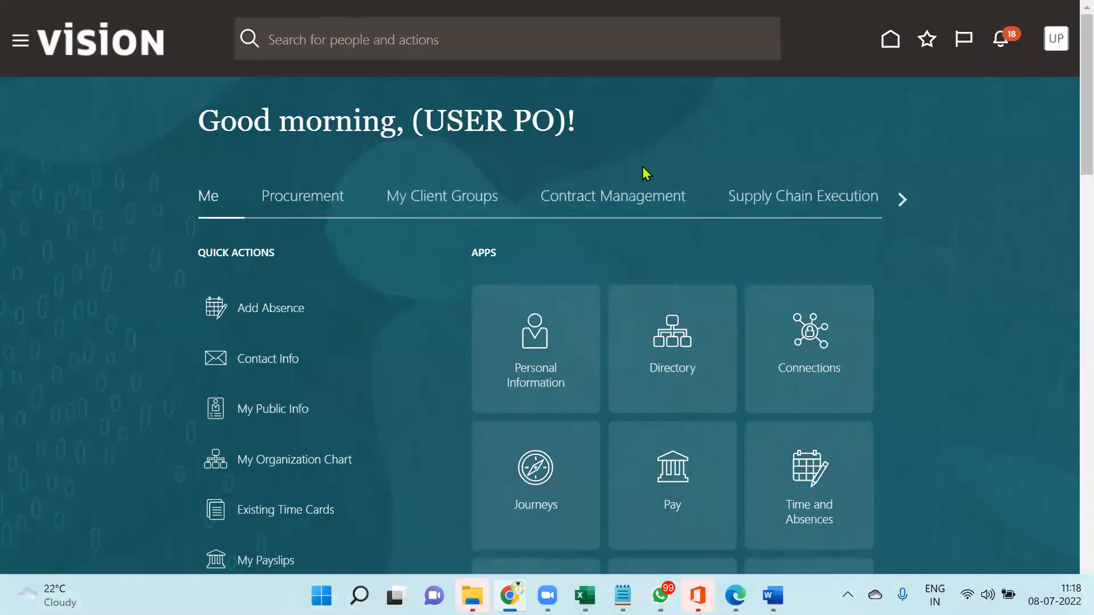
Go to Payables > Invoices from the Navigator and start a new invoice
{"action": "left_click", "coordinate": [21, 46]}
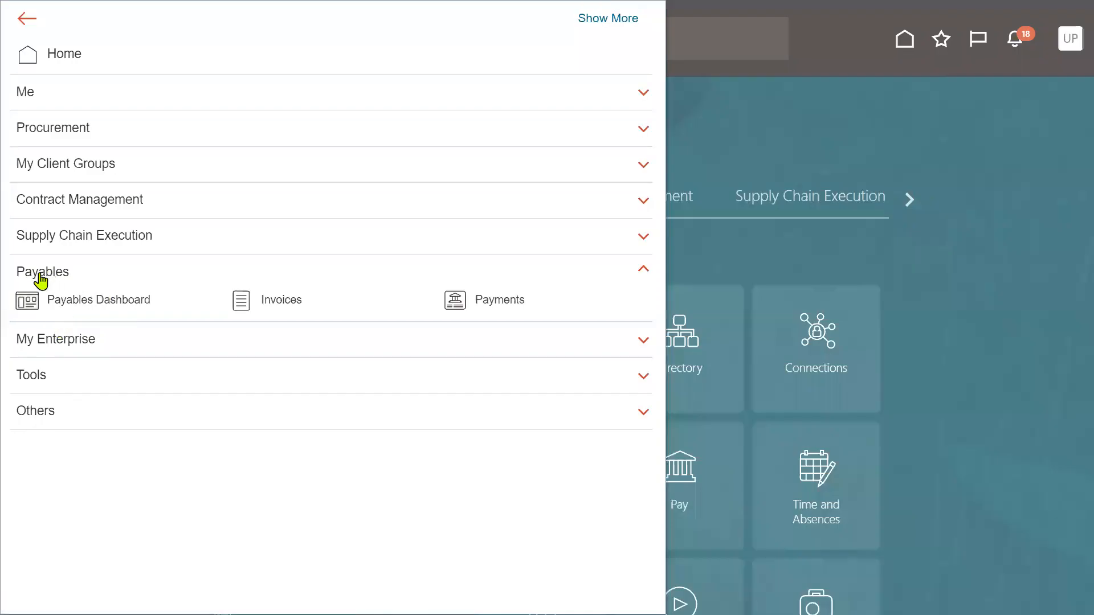
{"action": "left_click", "coordinate": [264, 302]}
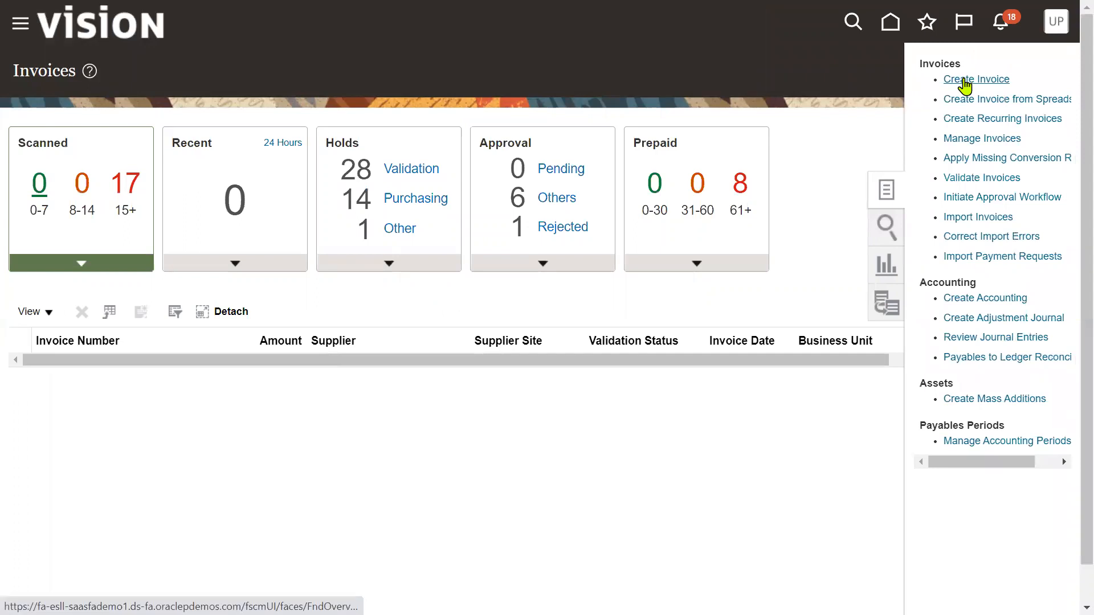
{"action": "left_click", "coordinate": [964, 79]}
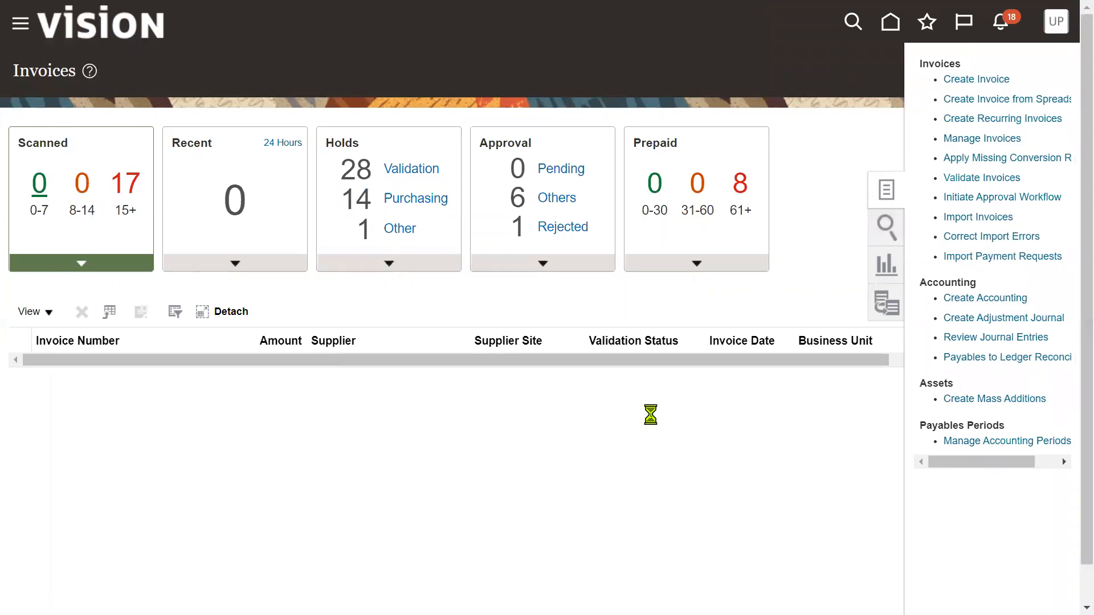
Copy PO number US164468 from cell C8 of the PO_AP_GL workbook
{"action": "key", "text": "alt+Tab"}
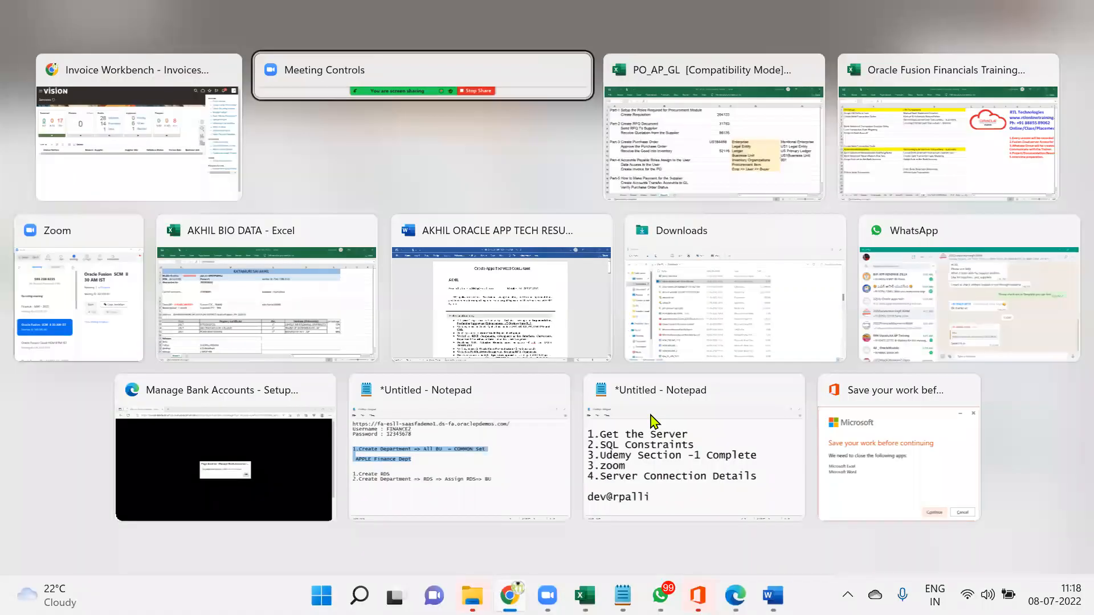
{"action": "key", "text": "alt+Tab"}
{"action": "left_click", "coordinate": [561, 277]}
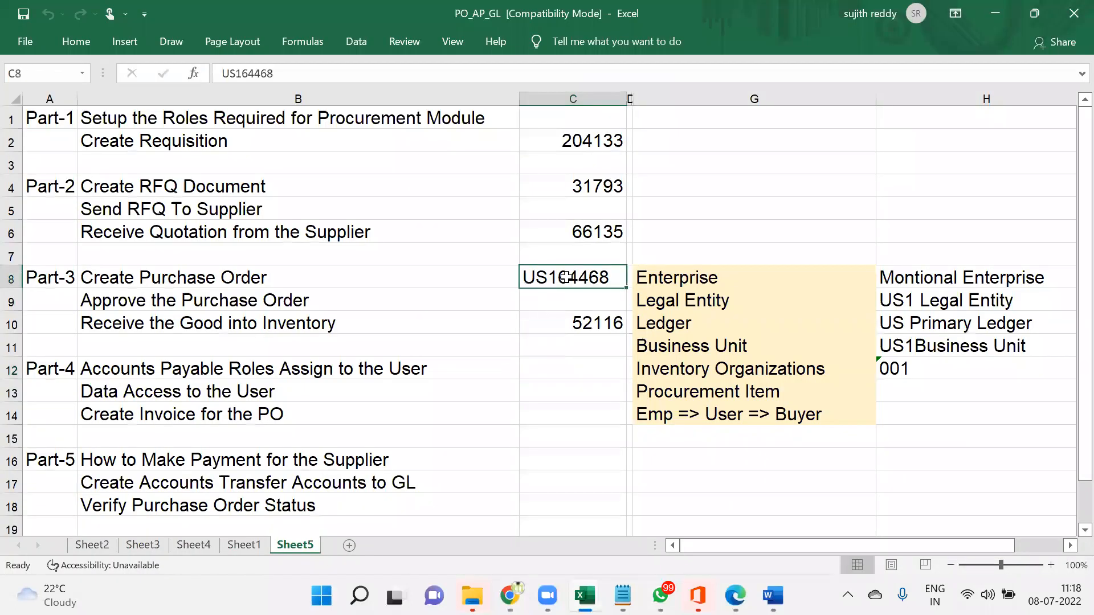
{"action": "key", "text": "ctrl+c"}
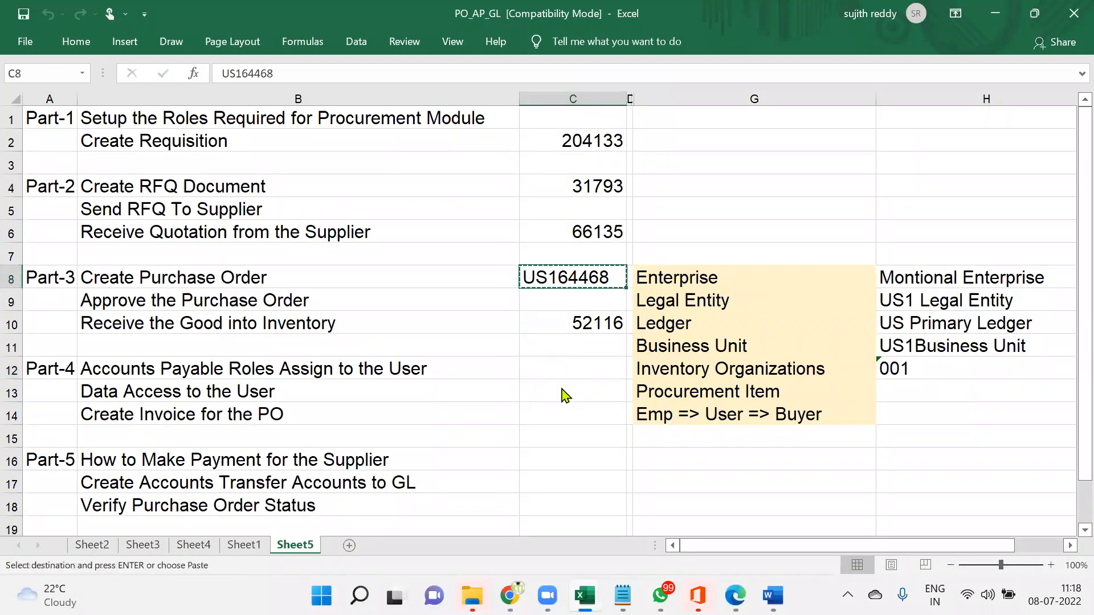
{"action": "key", "text": "alt+Tab"}
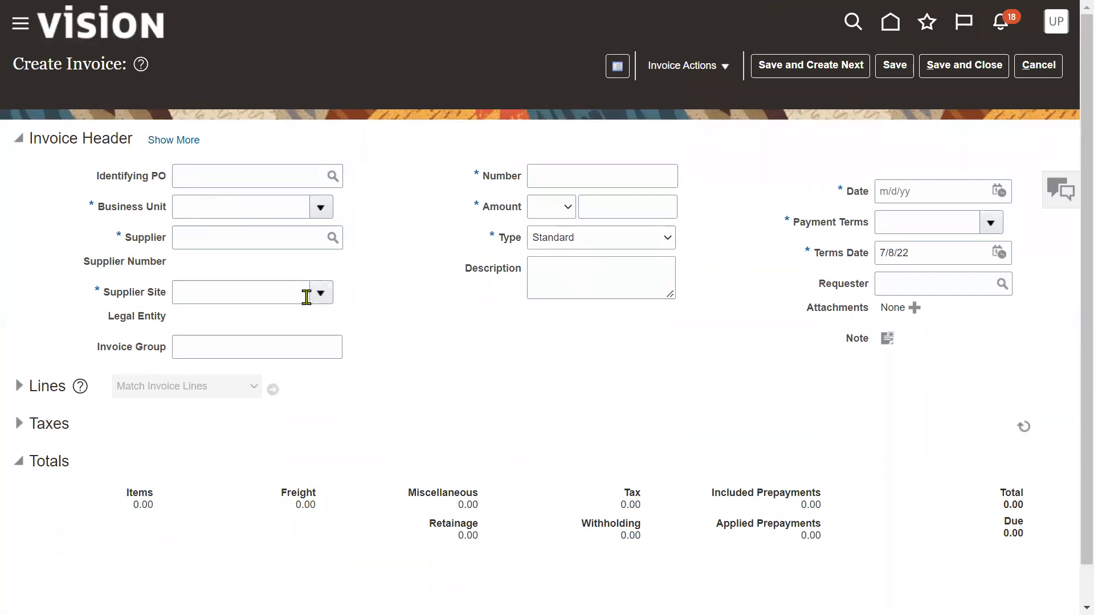
Paste PO US164468 into Identifying PO so the supplier details fill in
{"action": "left_click", "coordinate": [584, 242]}
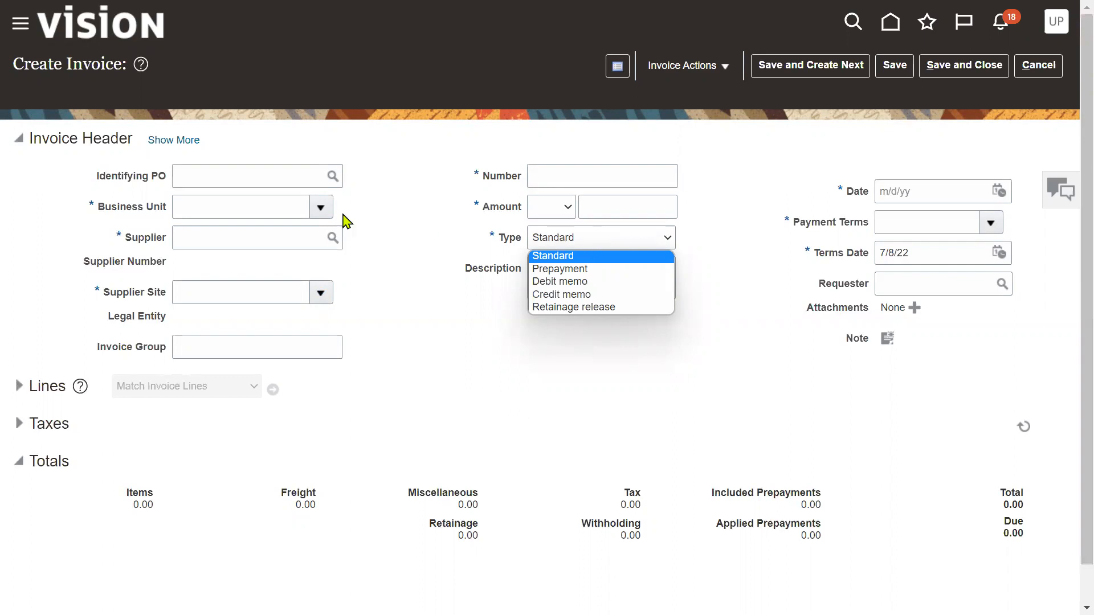
{"action": "left_click_drag", "start_coordinate": [97, 178], "coordinate": [166, 182]}
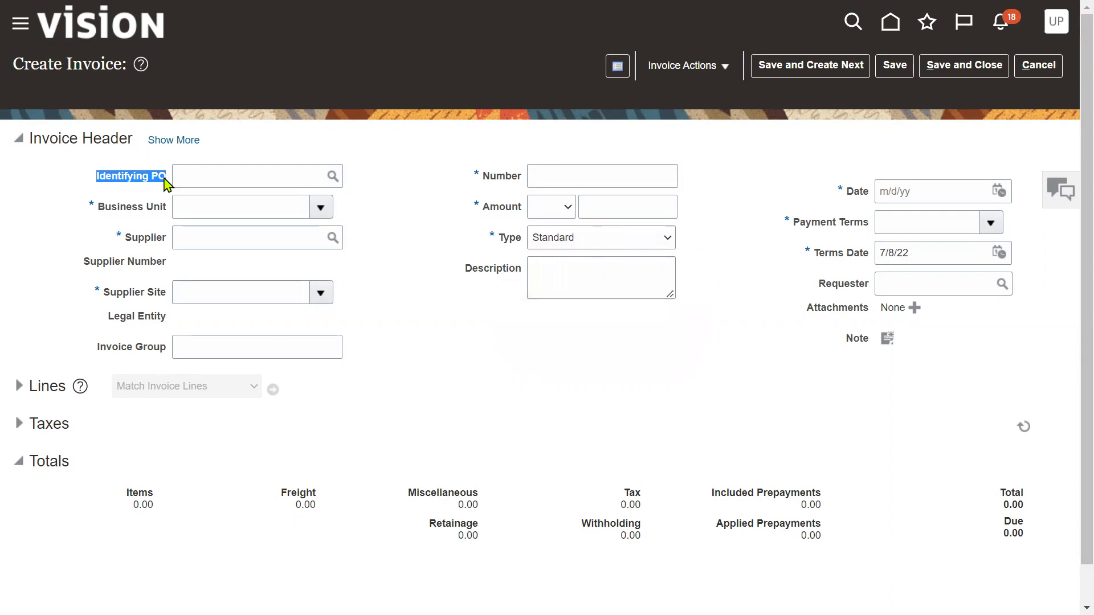
{"action": "left_click", "coordinate": [192, 181]}
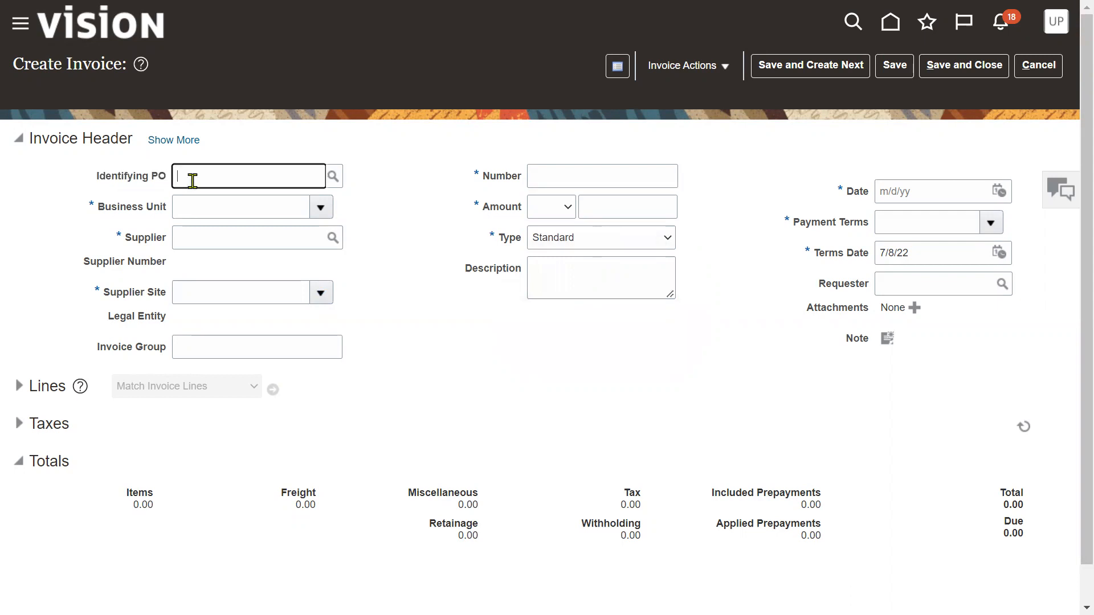
{"action": "key", "text": "ctrl+v"}
{"action": "left_click", "coordinate": [446, 222]}
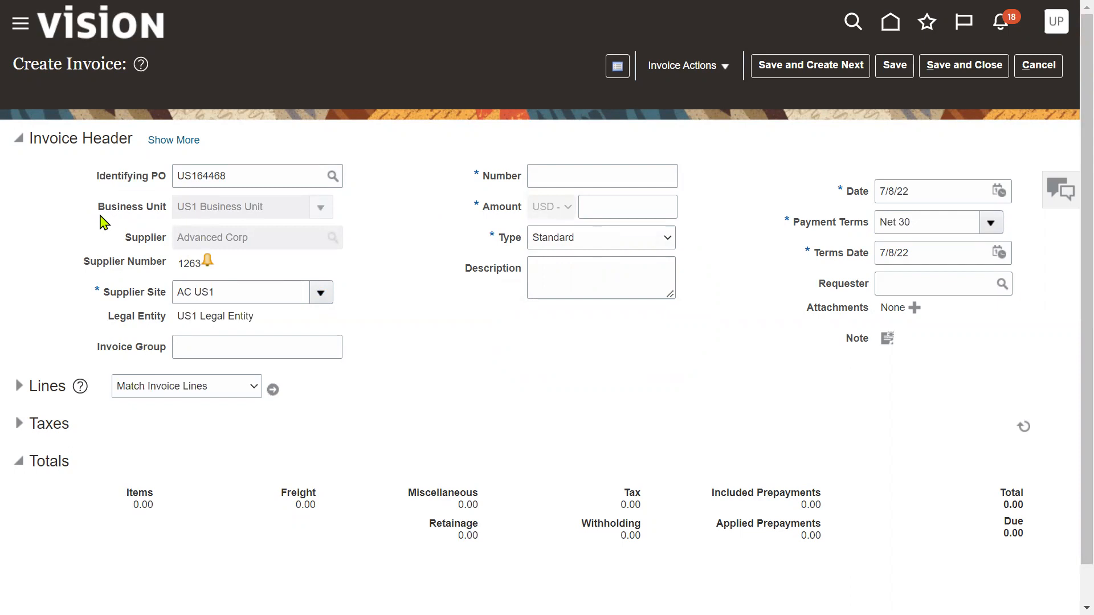
{"action": "left_click_drag", "start_coordinate": [122, 239], "coordinate": [171, 242]}
{"action": "left_click_drag", "start_coordinate": [75, 261], "coordinate": [150, 260]}
{"action": "left_click_drag", "start_coordinate": [107, 316], "coordinate": [163, 314]}
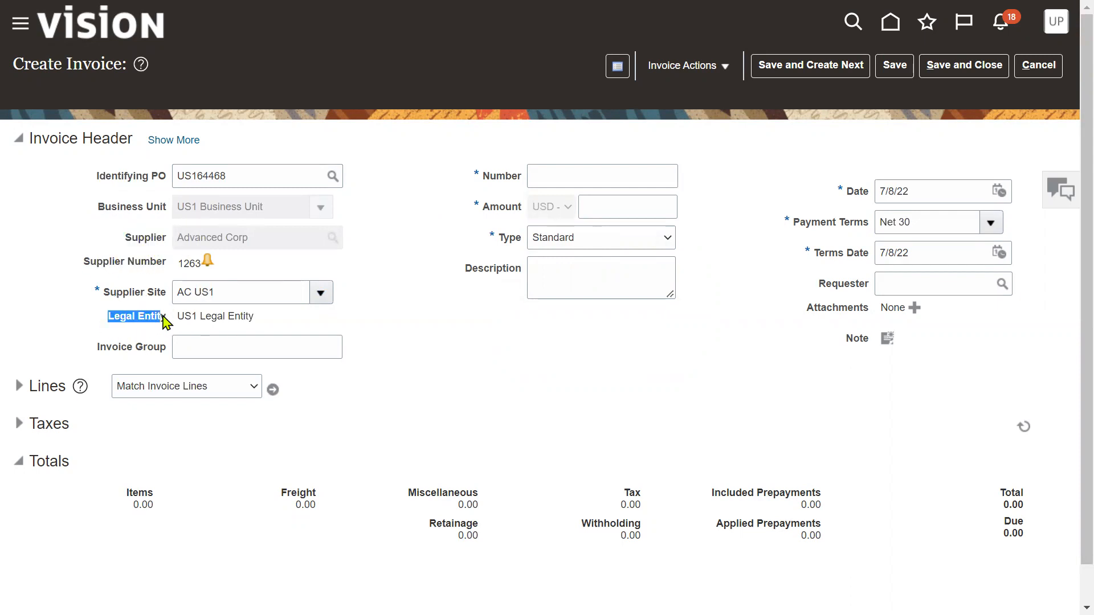
{"action": "left_click", "coordinate": [487, 360]}
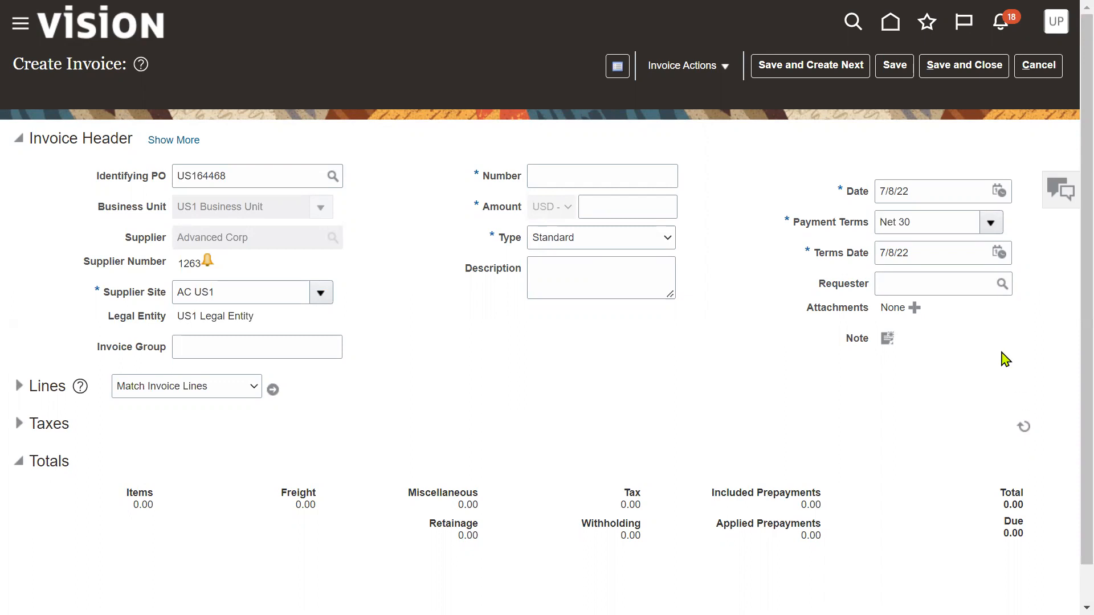
Enter invoice number PO_INV88 and an amount of 2,000.00
{"action": "left_click", "coordinate": [617, 181]}
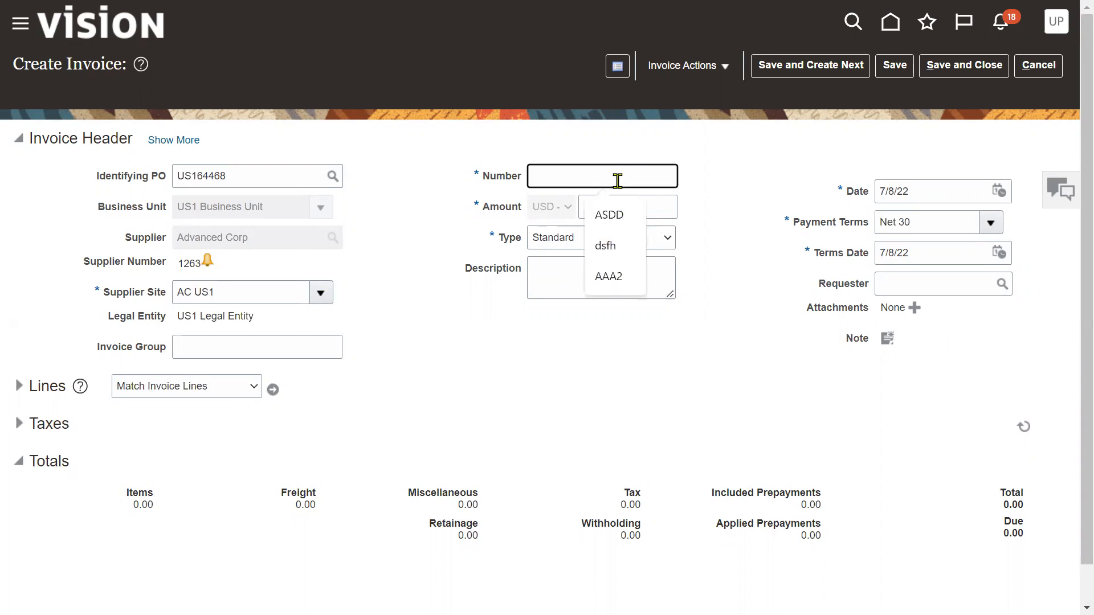
{"action": "type", "text": "PO_INV"}
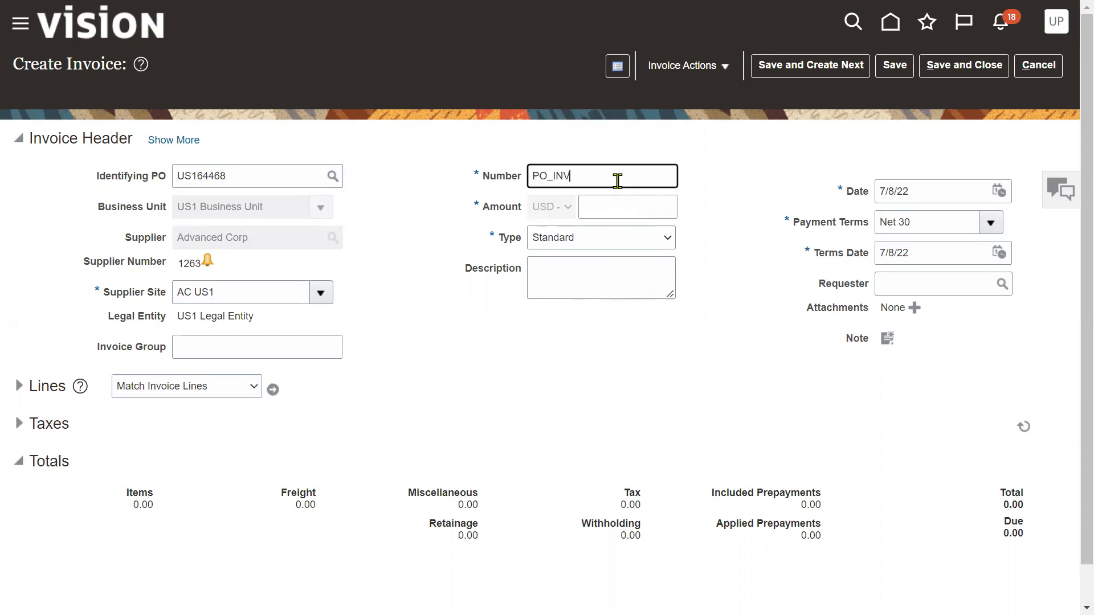
{"action": "type", "text": "88"}
{"action": "key", "text": "Tab"}
{"action": "key", "text": "Tab"}
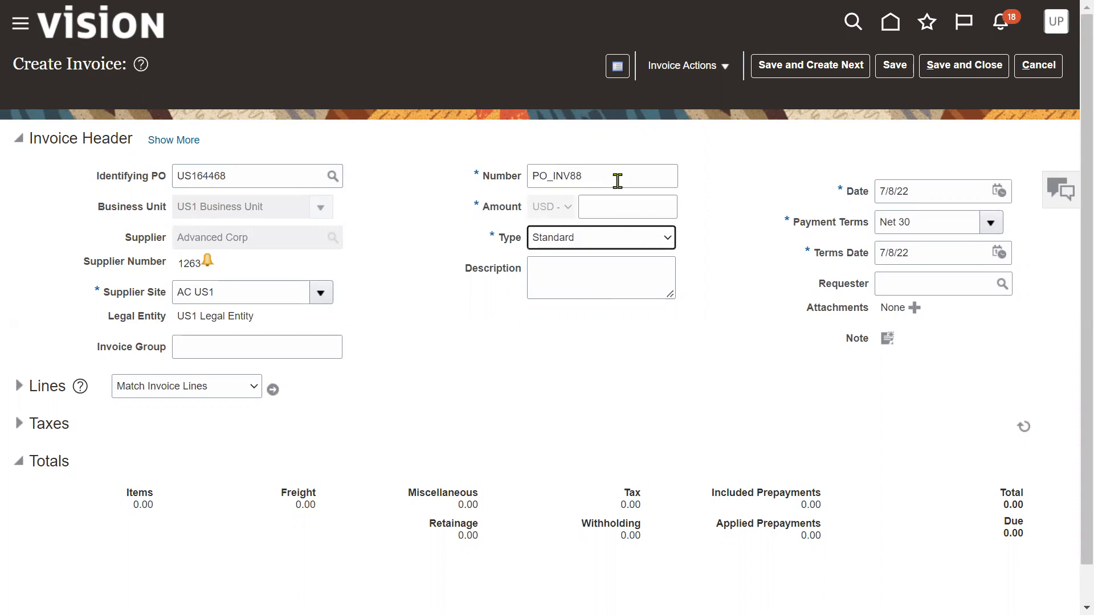
{"action": "key", "text": "shift+Tab"}
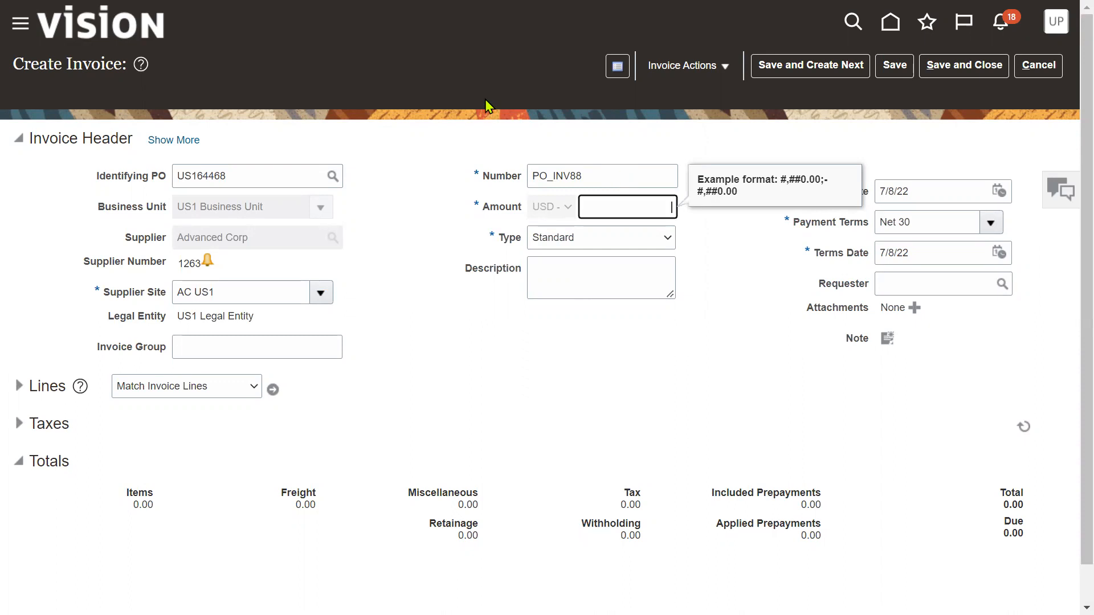
{"action": "type", "text": "2000"}
{"action": "left_click", "coordinate": [454, 343]}
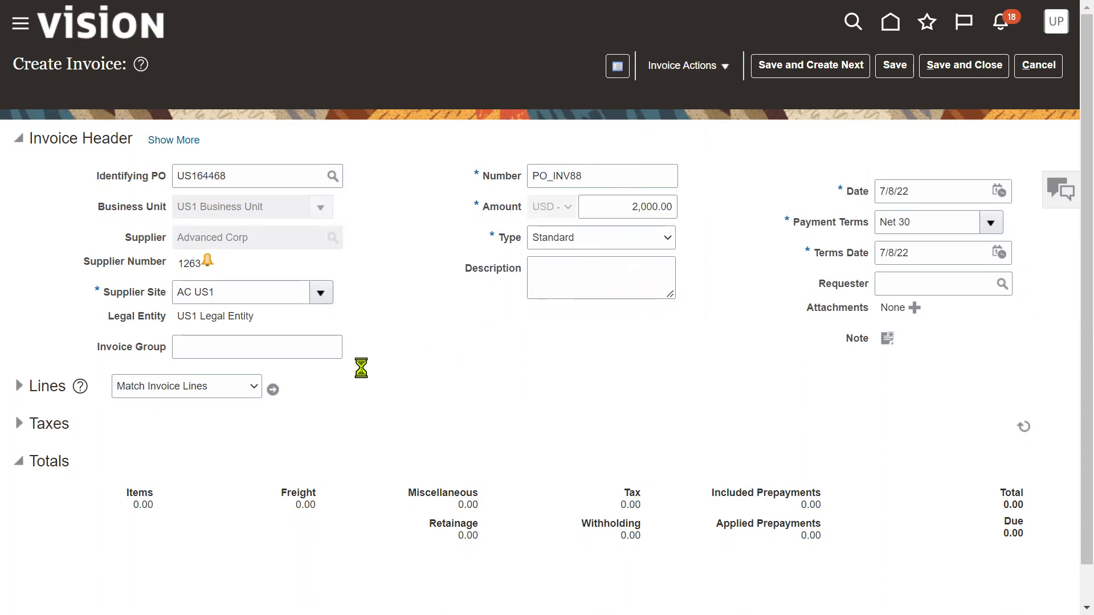
Match PO US164468 line 1, Oracle Linux, 100 at 5.00 for 500.00, to the invoice
{"action": "left_click", "coordinate": [273, 389]}
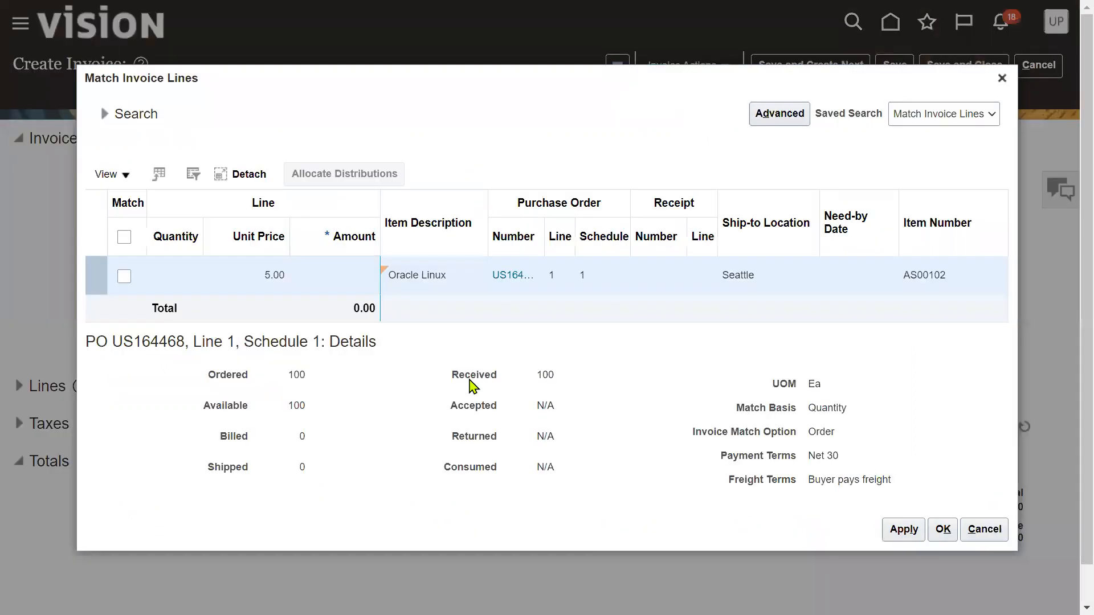
{"action": "left_click", "coordinate": [124, 277]}
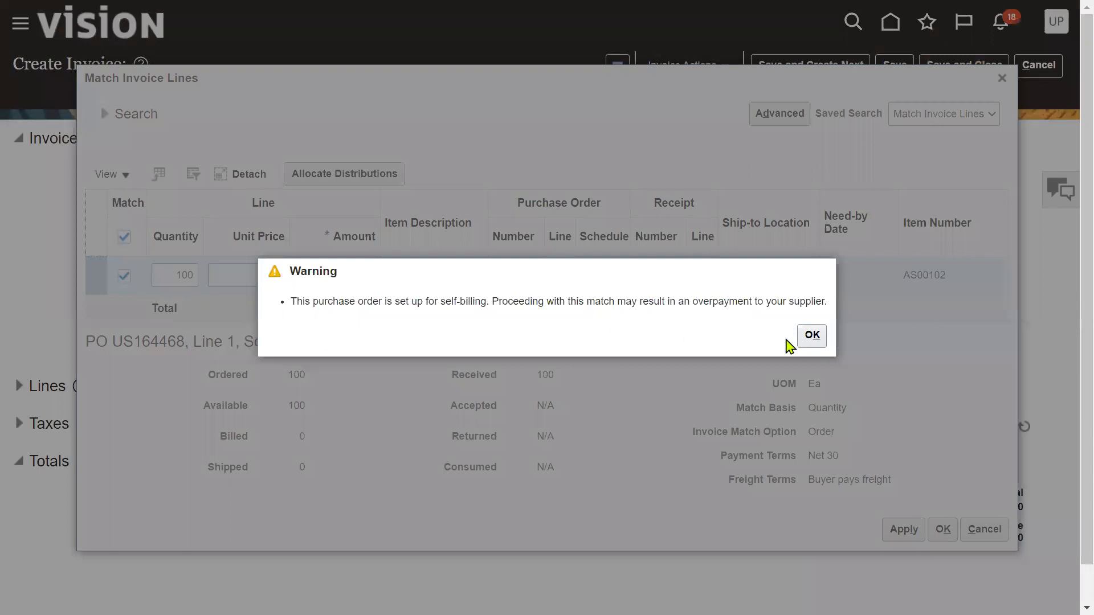
{"action": "left_click", "coordinate": [808, 338]}
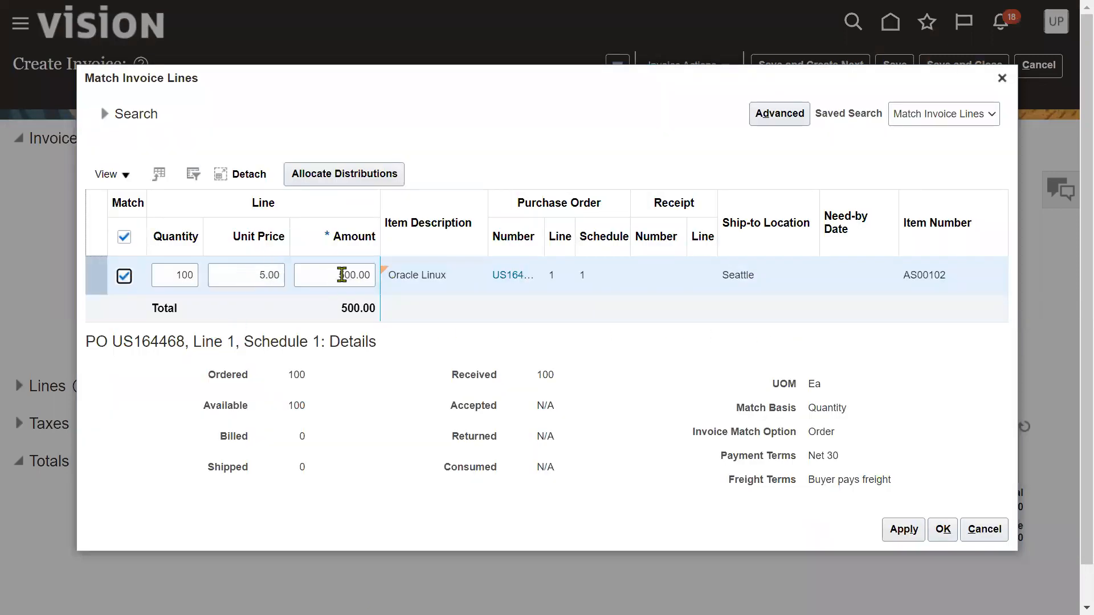
{"action": "left_click", "coordinate": [943, 530]}
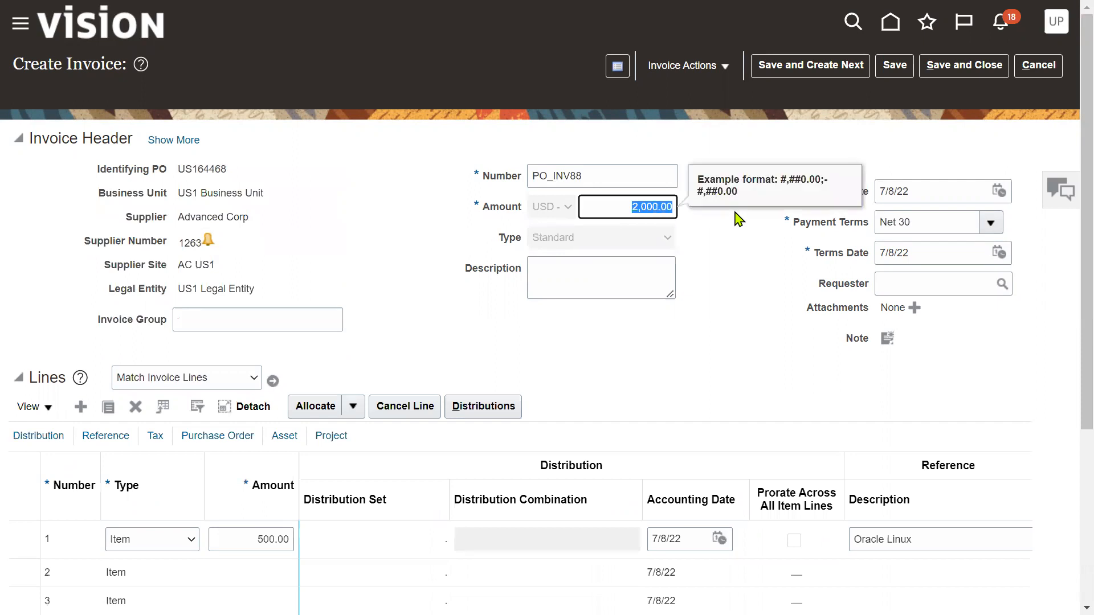
Change the header amount to 500.00 and save invoice PO_INV88
{"action": "type", "text": "500"}
{"action": "left_click", "coordinate": [757, 301]}
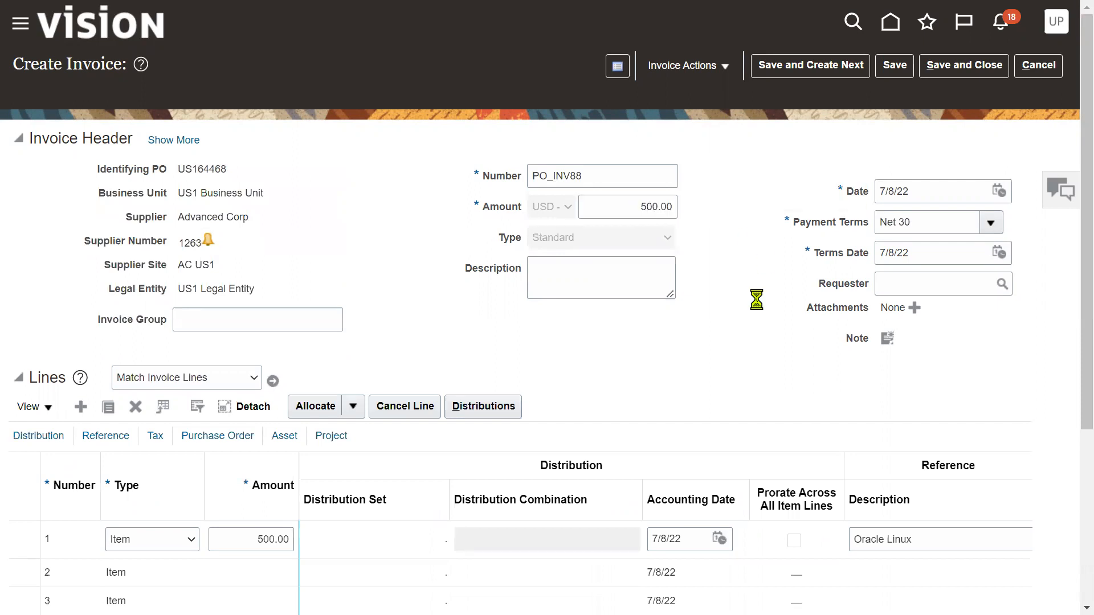
{"action": "left_click", "coordinate": [893, 66]}
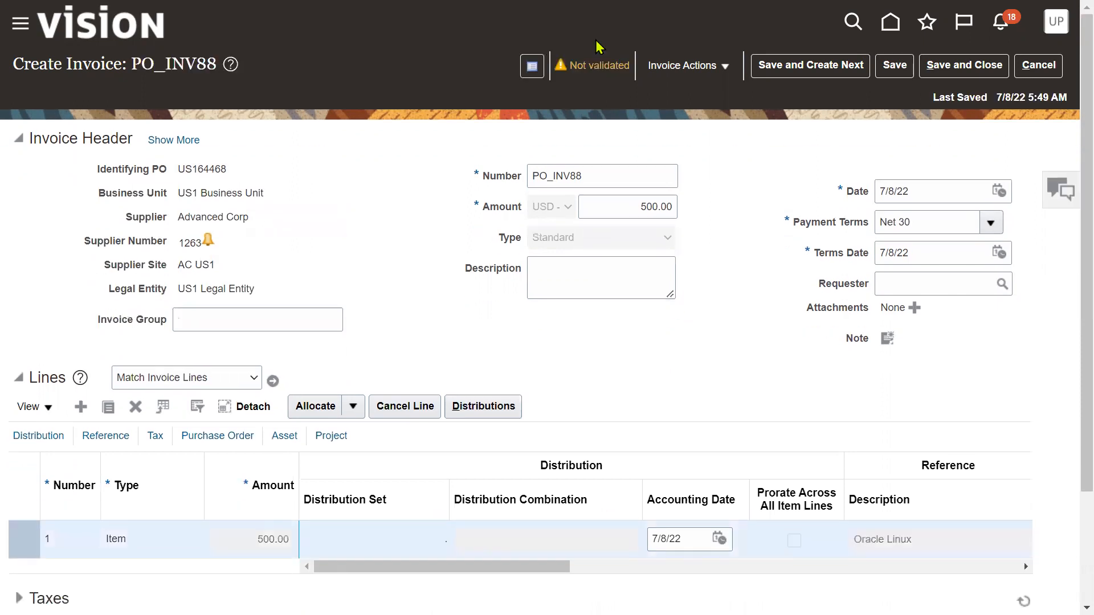
{"action": "left_click", "coordinate": [716, 73]}
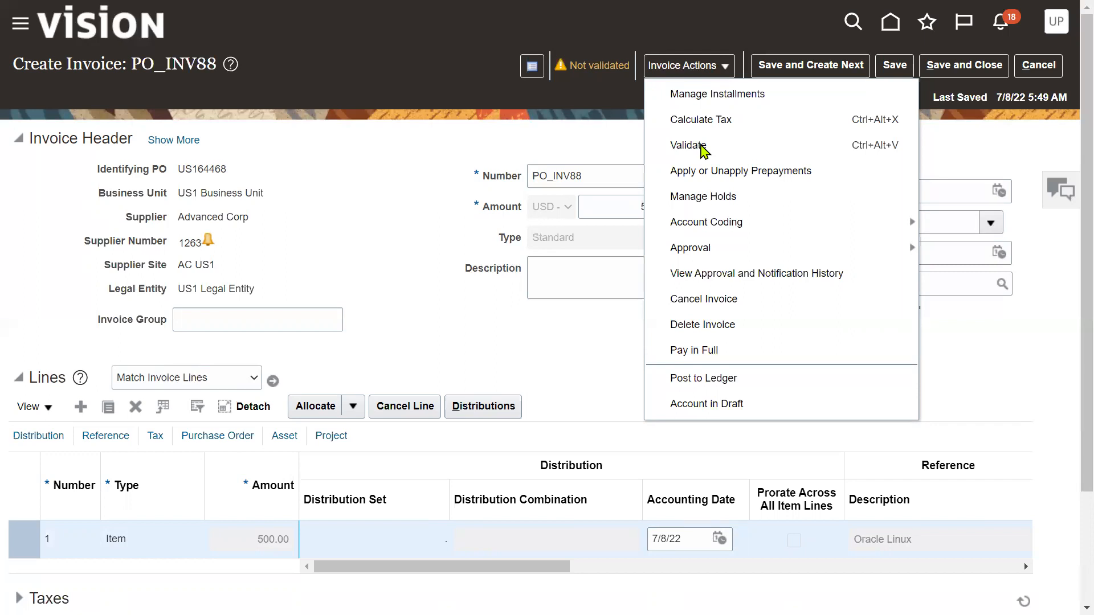
Validate PO_INV88 and review its one line-variance system hold without releasing it
{"action": "left_click", "coordinate": [704, 149]}
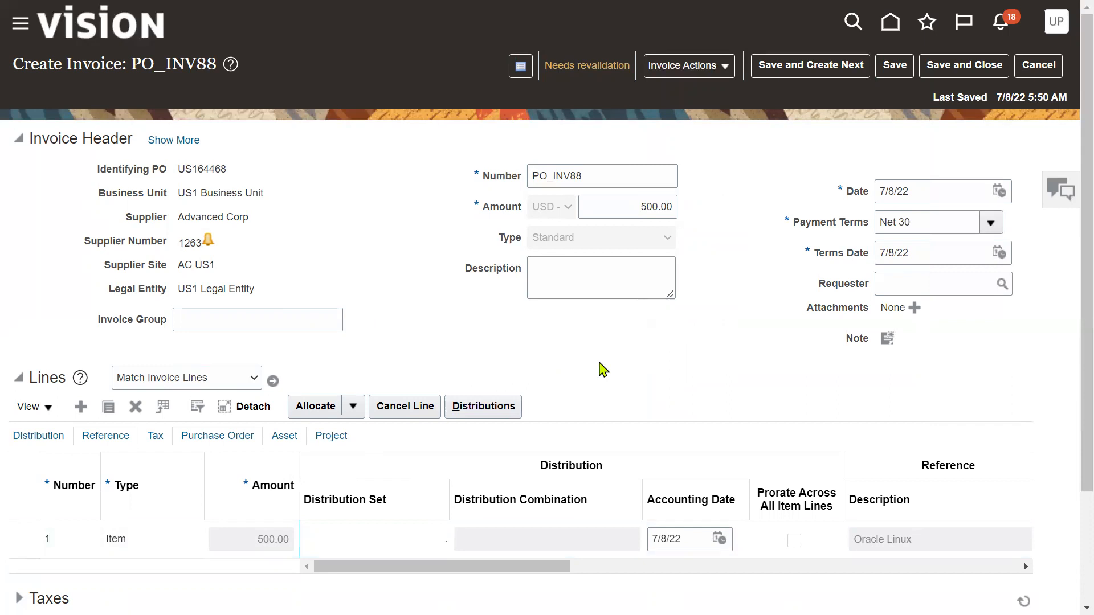
{"action": "left_click", "coordinate": [592, 67]}
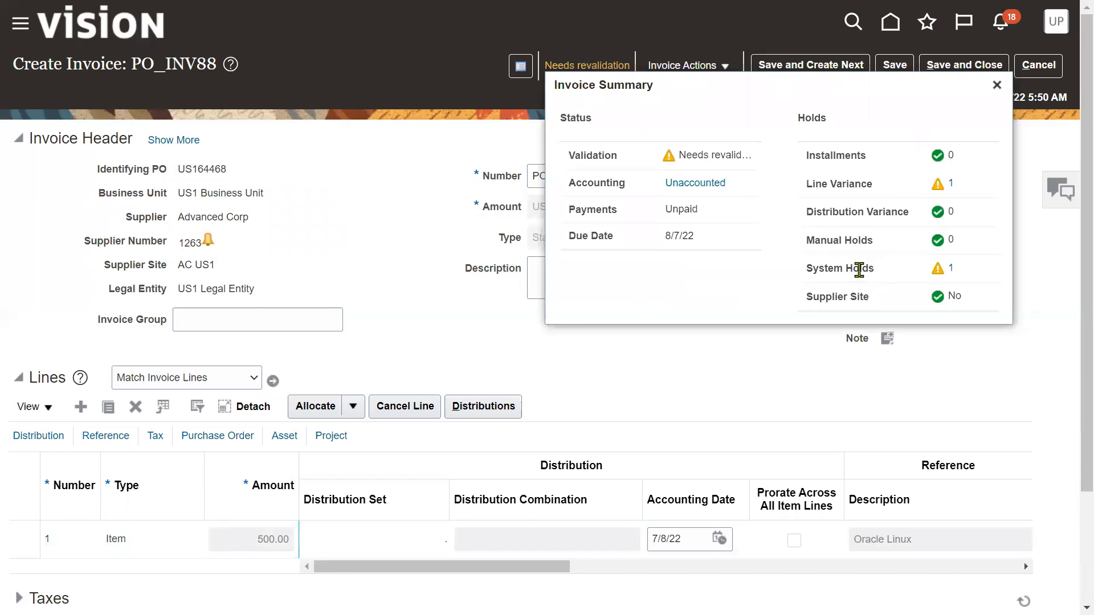
{"action": "left_click", "coordinate": [951, 273]}
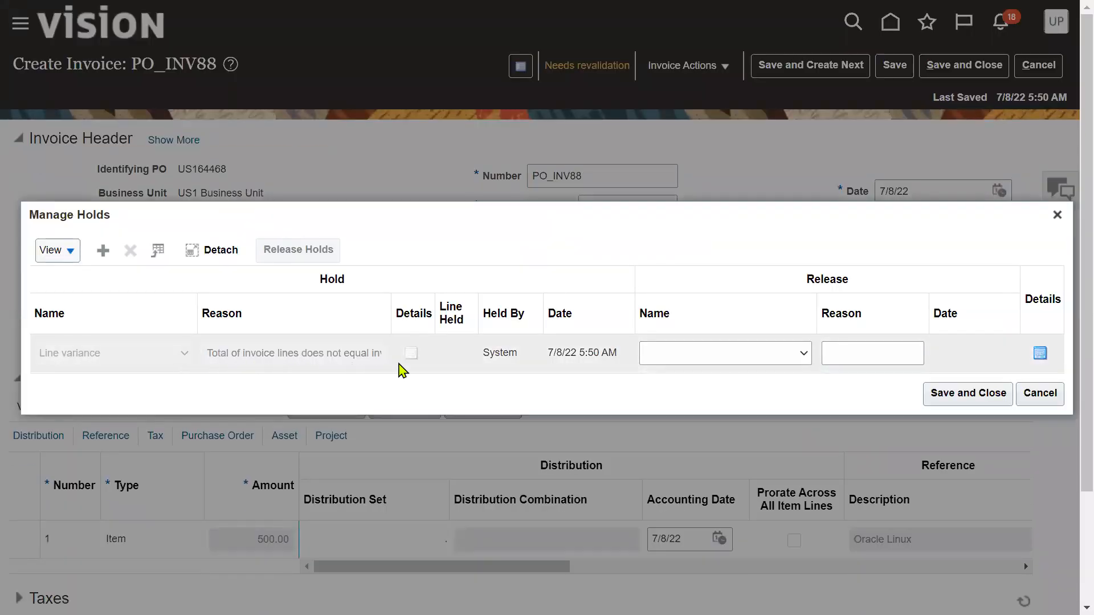
{"action": "left_click", "coordinate": [941, 396]}
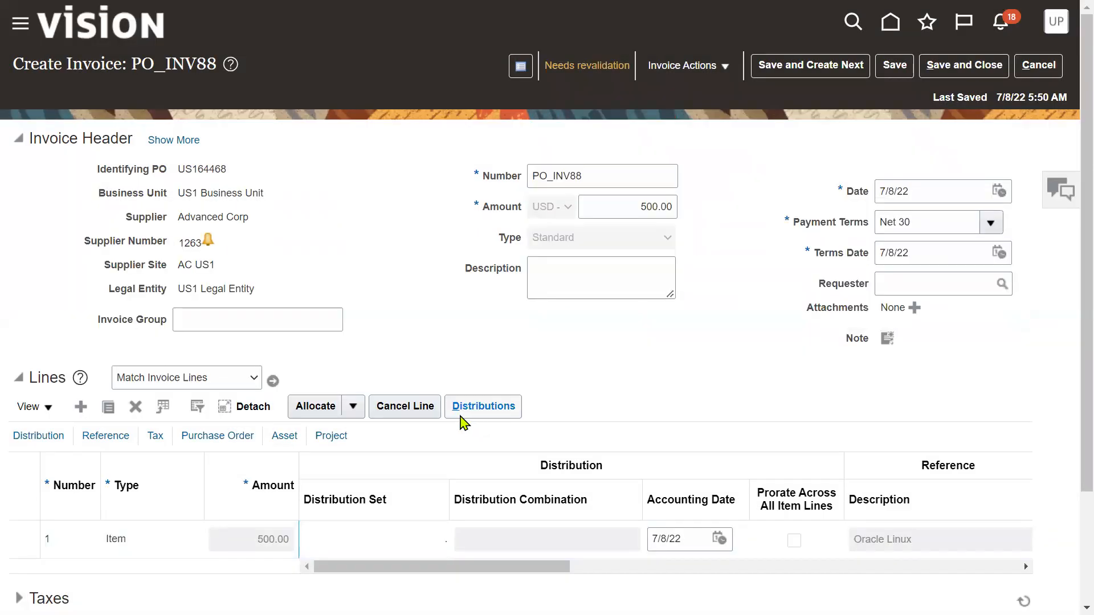
{"action": "scroll", "coordinate": [273, 447], "scroll_direction": "down", "scroll_amount": 3}
Replace the header amount with the 547.50 tax-inclusive total and save the invoice
{"action": "left_click", "coordinate": [23, 465]}
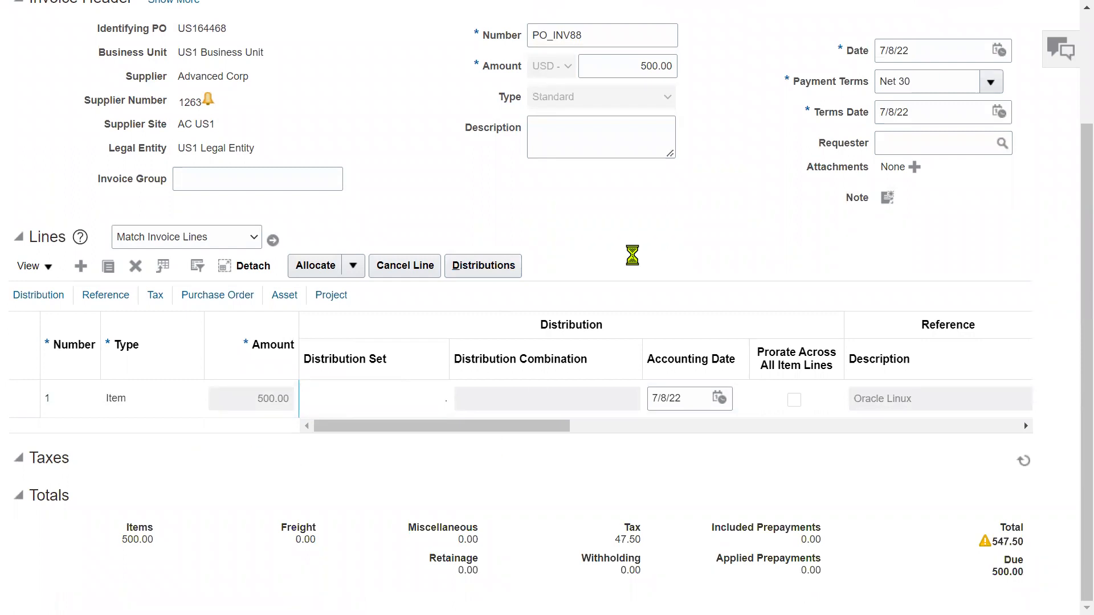
{"action": "scroll", "coordinate": [627, 353], "scroll_direction": "down", "scroll_amount": 4}
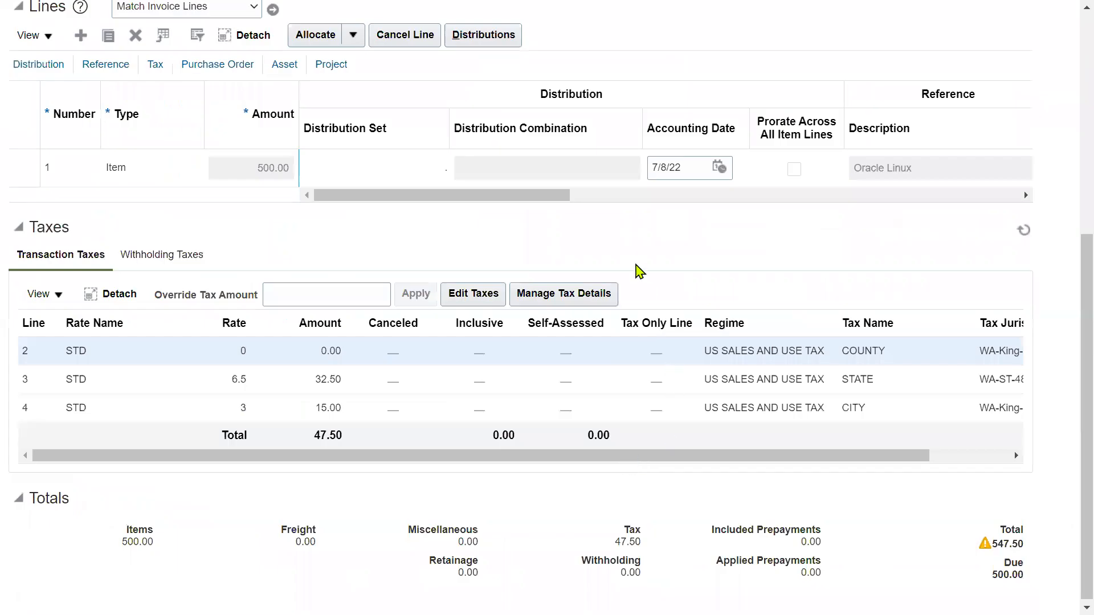
{"action": "scroll", "coordinate": [639, 268], "scroll_direction": "up", "scroll_amount": 6}
{"action": "scroll", "coordinate": [684, 370], "scroll_direction": "down", "scroll_amount": 5}
{"action": "scroll", "coordinate": [952, 454], "scroll_direction": "down", "scroll_amount": 1}
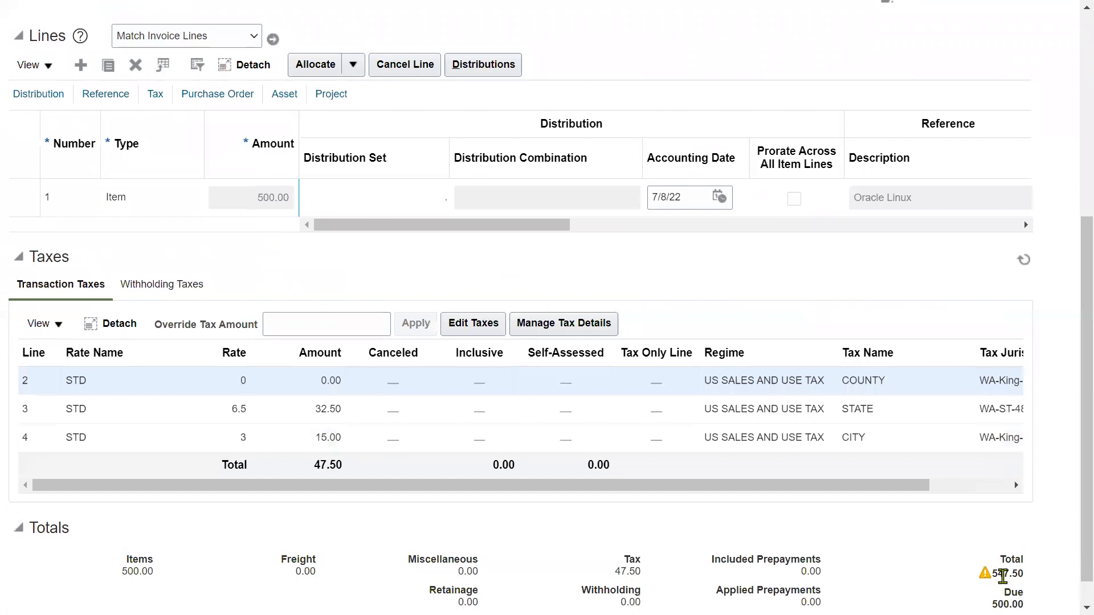
{"action": "left_click_drag", "start_coordinate": [992, 573], "coordinate": [1021, 577]}
{"action": "key", "text": "ctrl+c"}
{"action": "scroll", "coordinate": [612, 228], "scroll_direction": "up", "scroll_amount": 6}
{"action": "triple_click", "coordinate": [610, 203]}
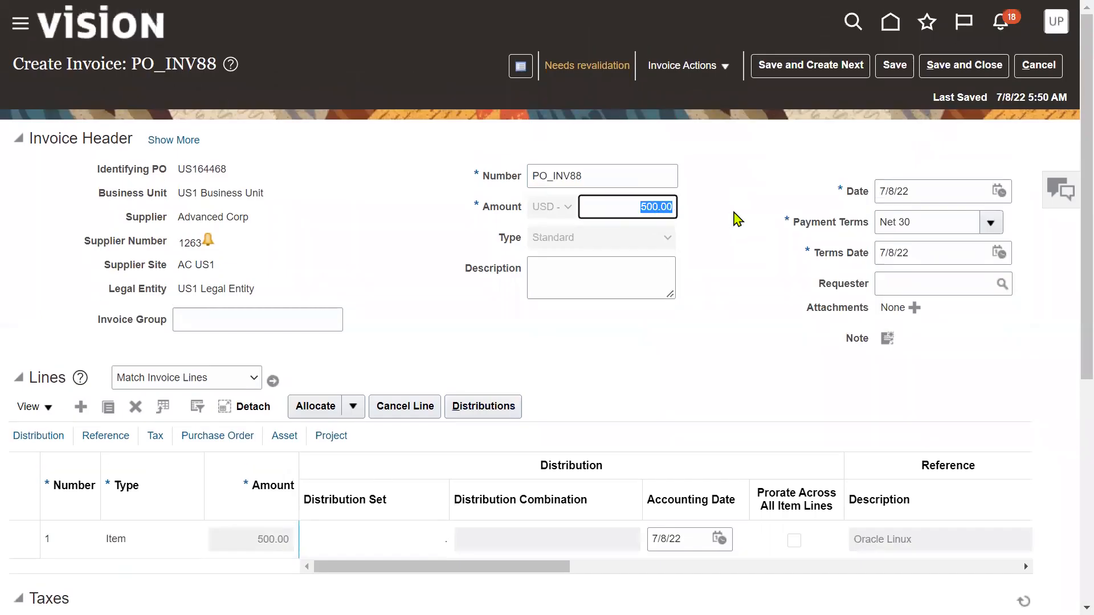
{"action": "key", "text": "ctrl+v"}
{"action": "left_click", "coordinate": [894, 64]}
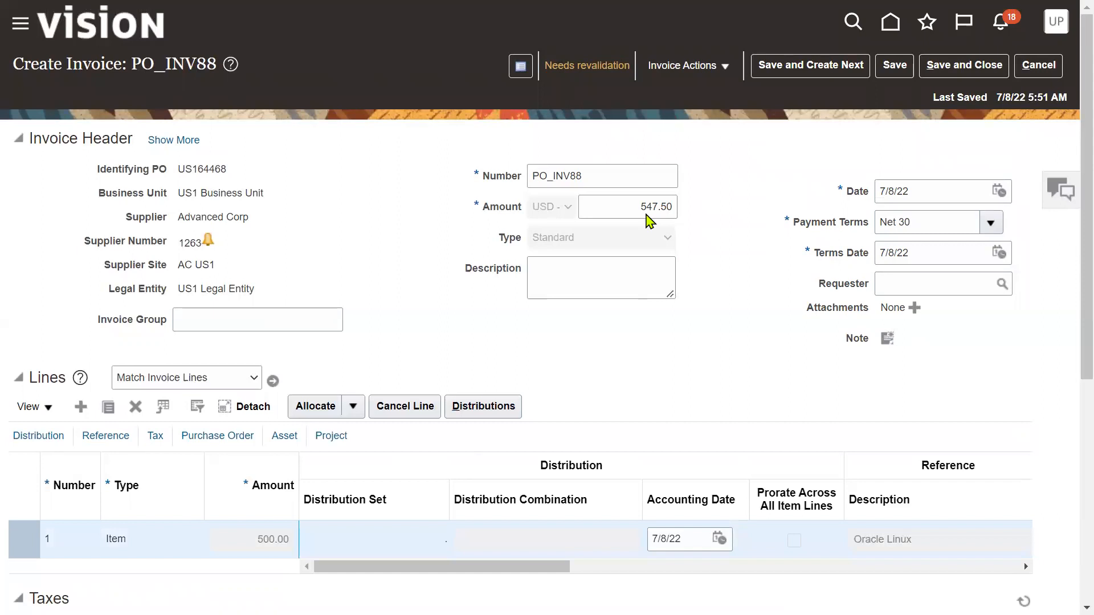
{"action": "left_click", "coordinate": [719, 66]}
Revalidate PO_INV88 and confirm the status summary shows zero holds
{"action": "left_click", "coordinate": [692, 144]}
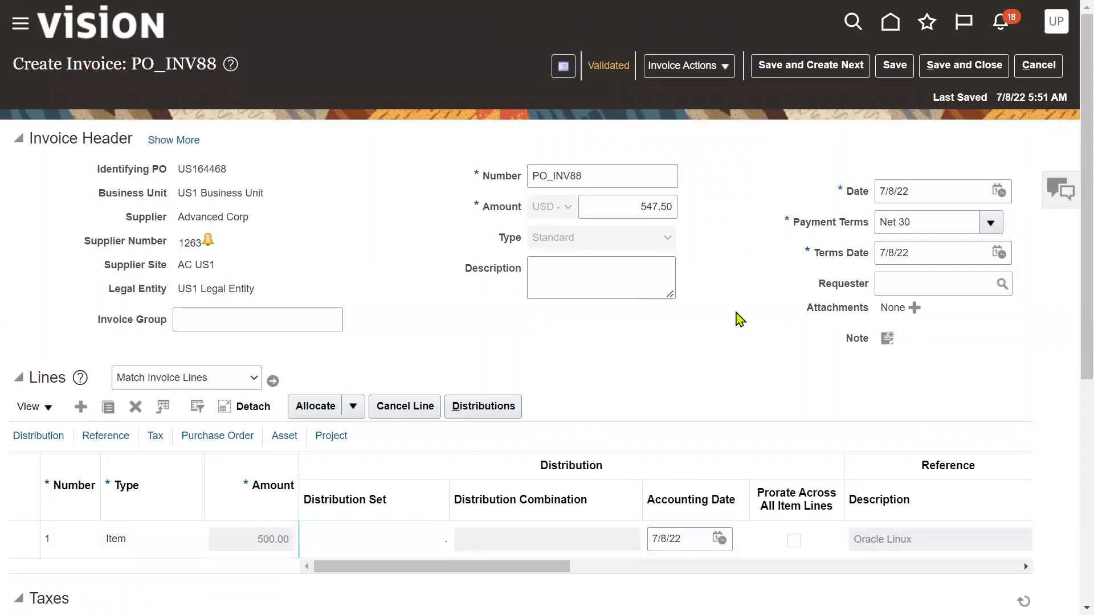
{"action": "left_click", "coordinate": [712, 73]}
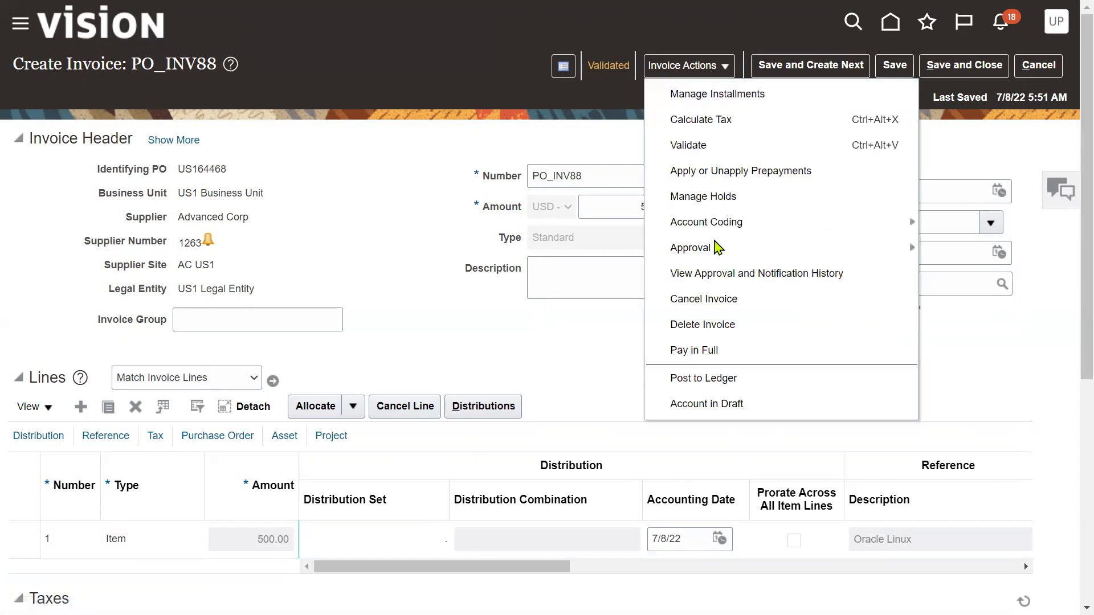
{"action": "mouse_move", "coordinate": [714, 258]}
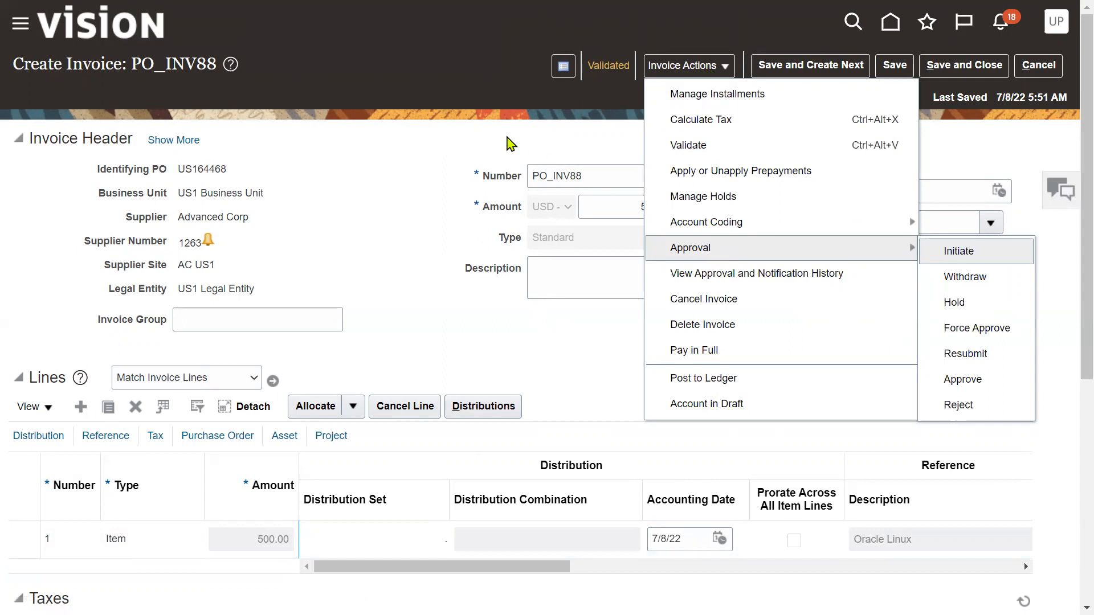
{"action": "left_click", "coordinate": [483, 146]}
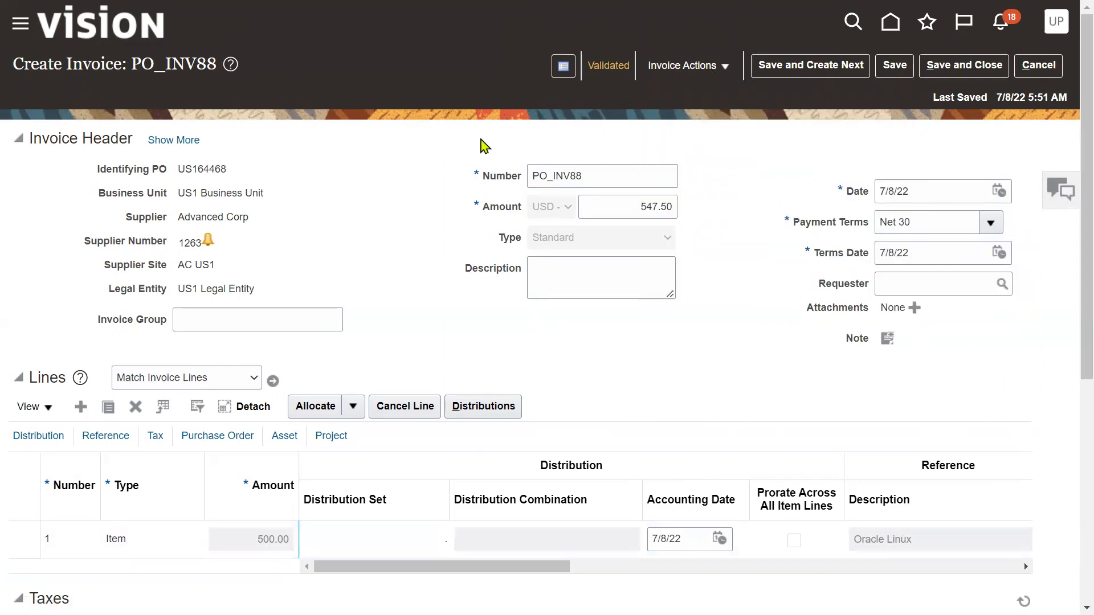
{"action": "left_click", "coordinate": [596, 65]}
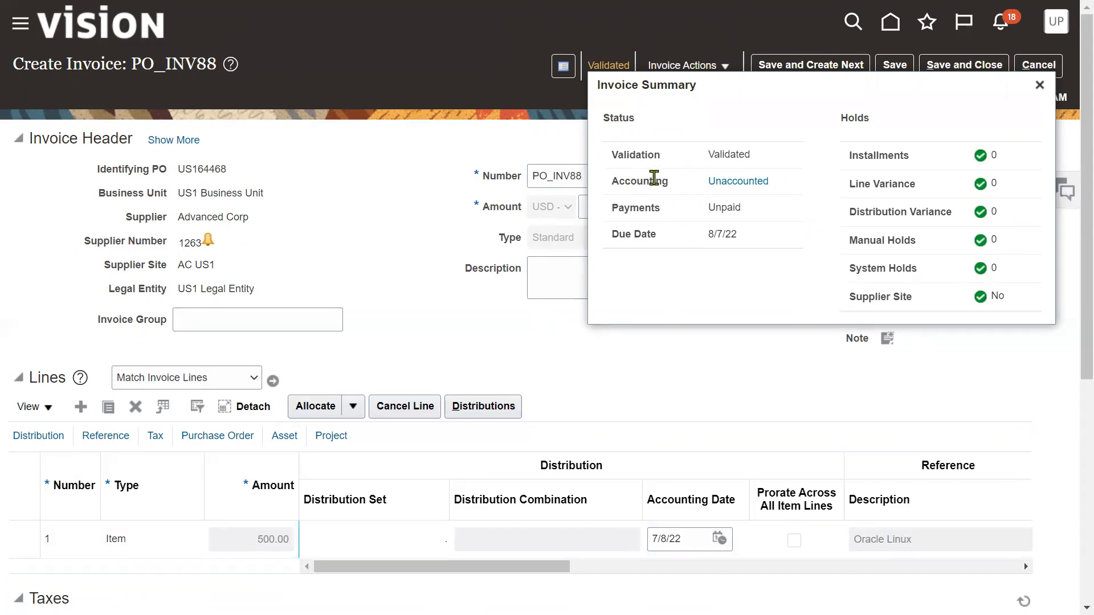
{"action": "left_click", "coordinate": [692, 67]}
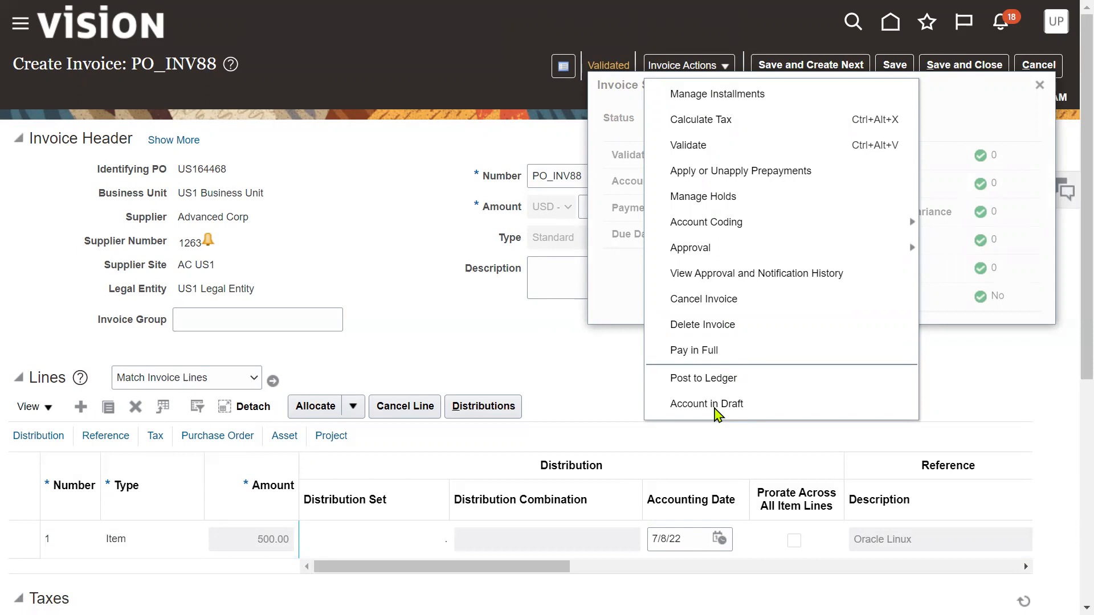
Post PO_INV88 to the ledger and review its Final accrual and liability lines
{"action": "left_click", "coordinate": [705, 380]}
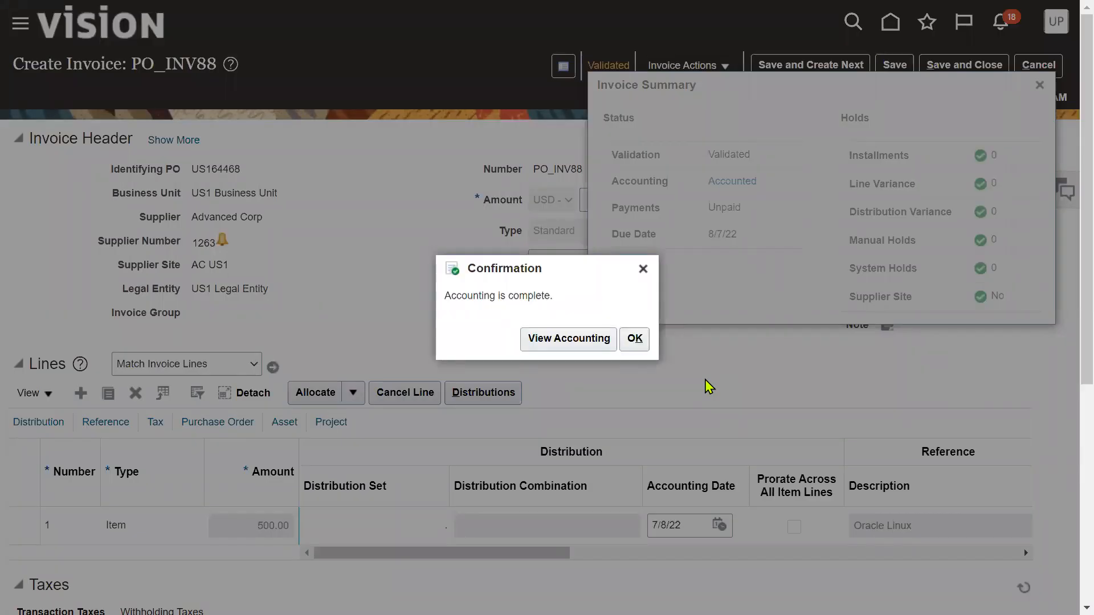
{"action": "left_click", "coordinate": [565, 340]}
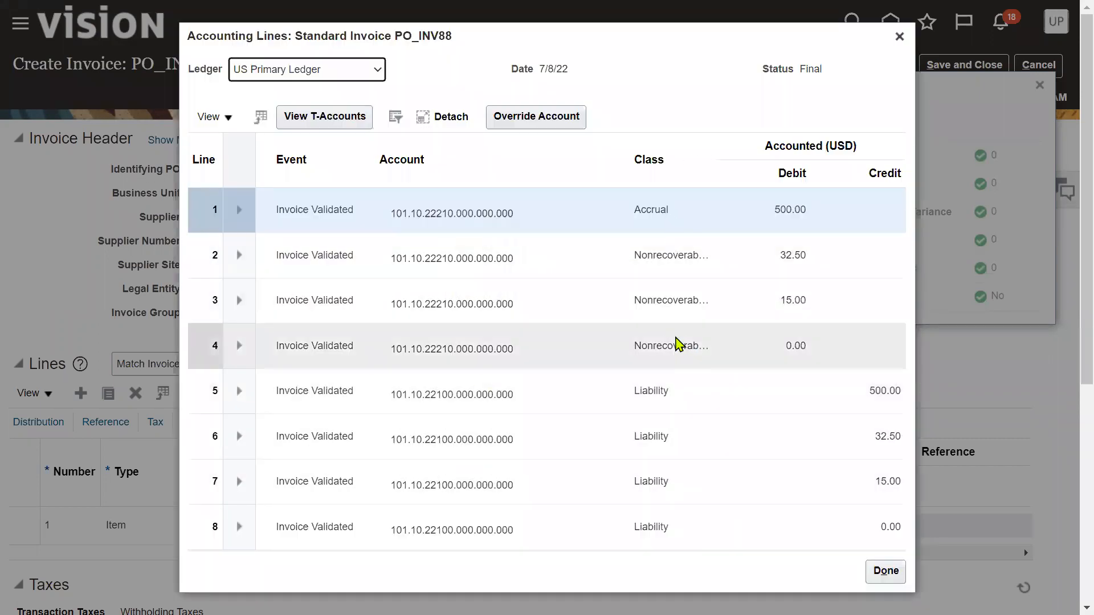
{"action": "left_click", "coordinate": [886, 571]}
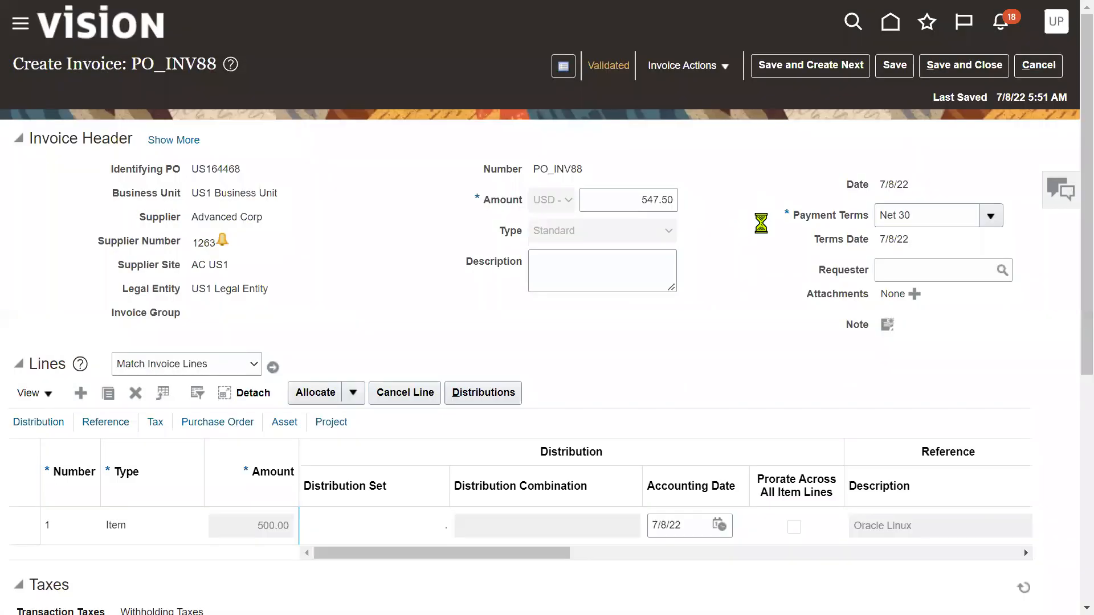
Save and close invoice PO_INV88, then sign out of Oracle Fusion
{"action": "left_click", "coordinate": [947, 72]}
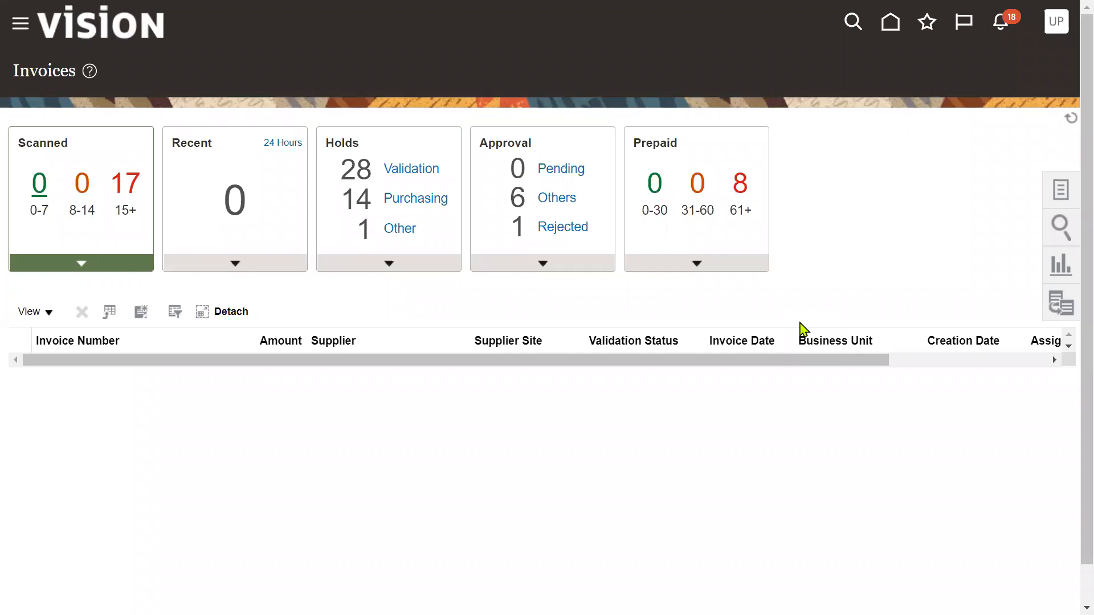
{"action": "left_click", "coordinate": [1055, 21]}
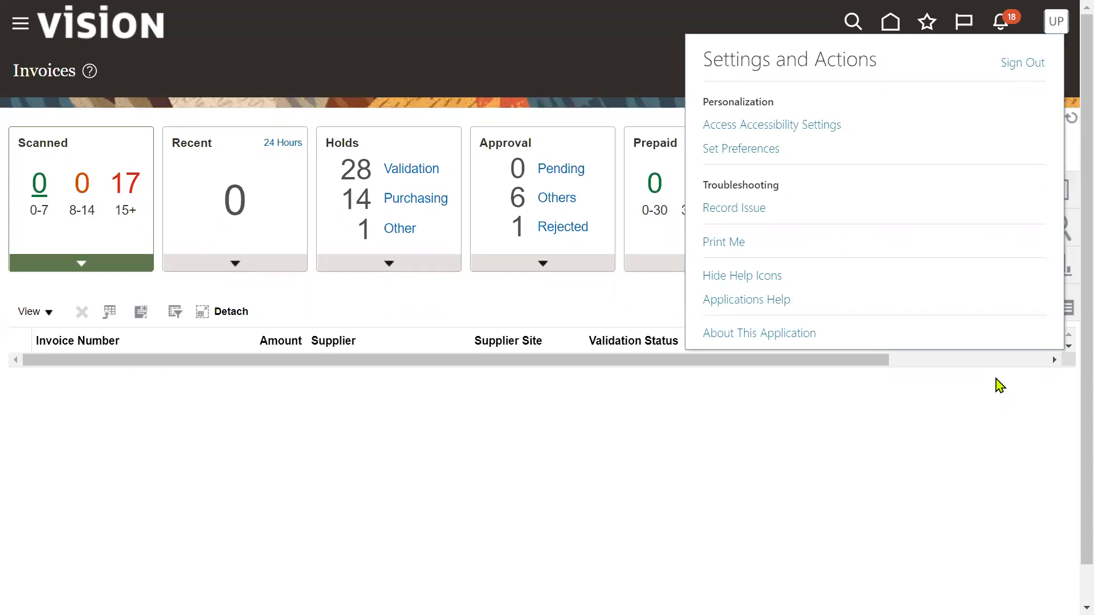
{"action": "left_click", "coordinate": [1023, 63]}
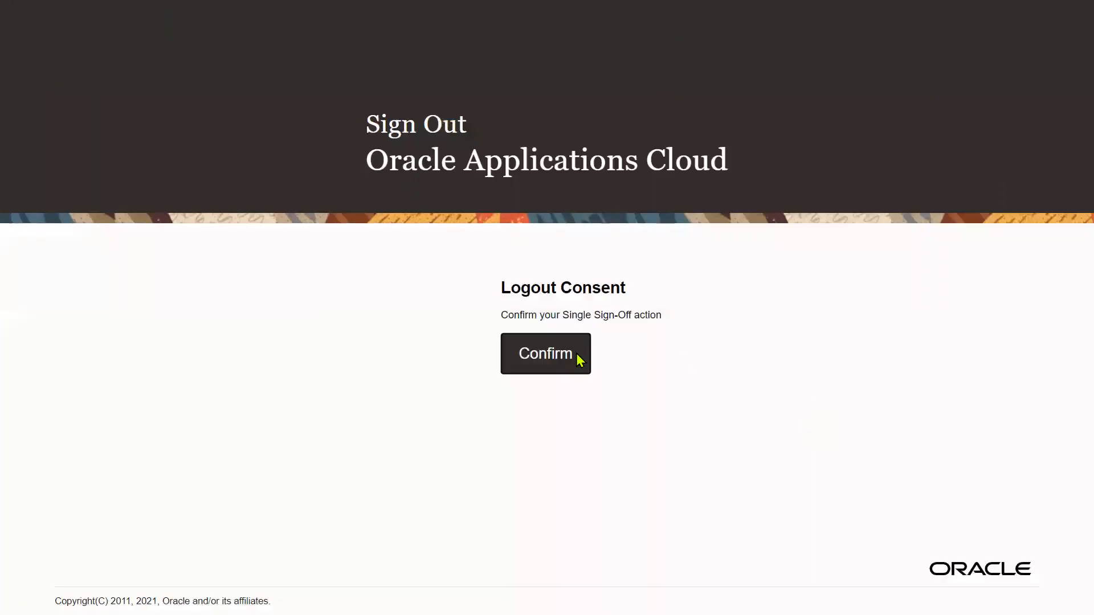
Confirm sign-out and sign back in as the saved finance user
{"action": "left_click", "coordinate": [577, 355]}
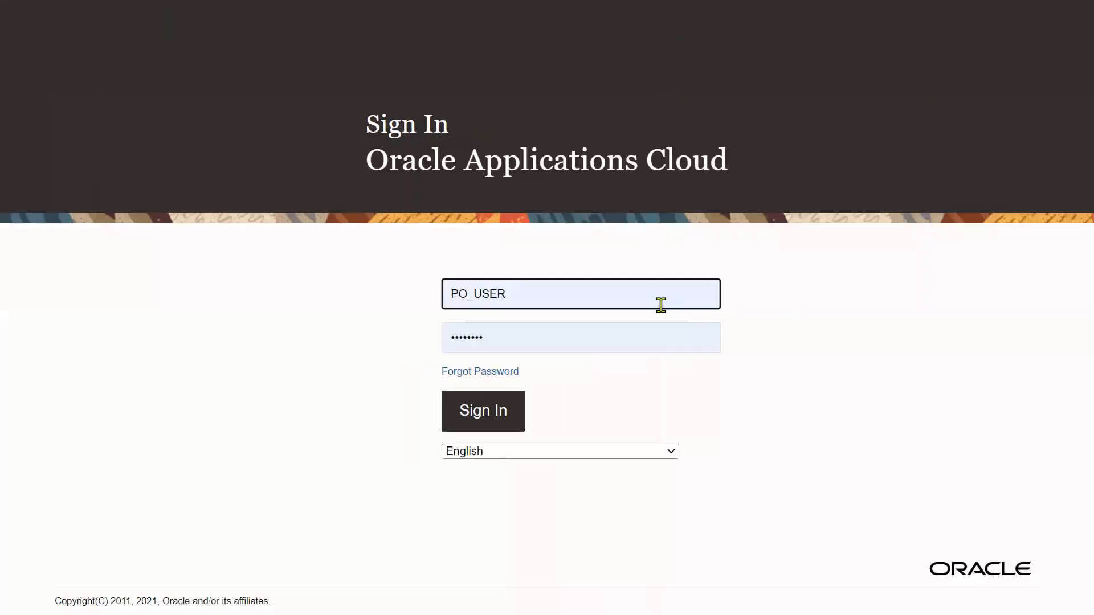
{"action": "double_click", "coordinate": [659, 302]}
{"action": "type", "text": "FIN"}
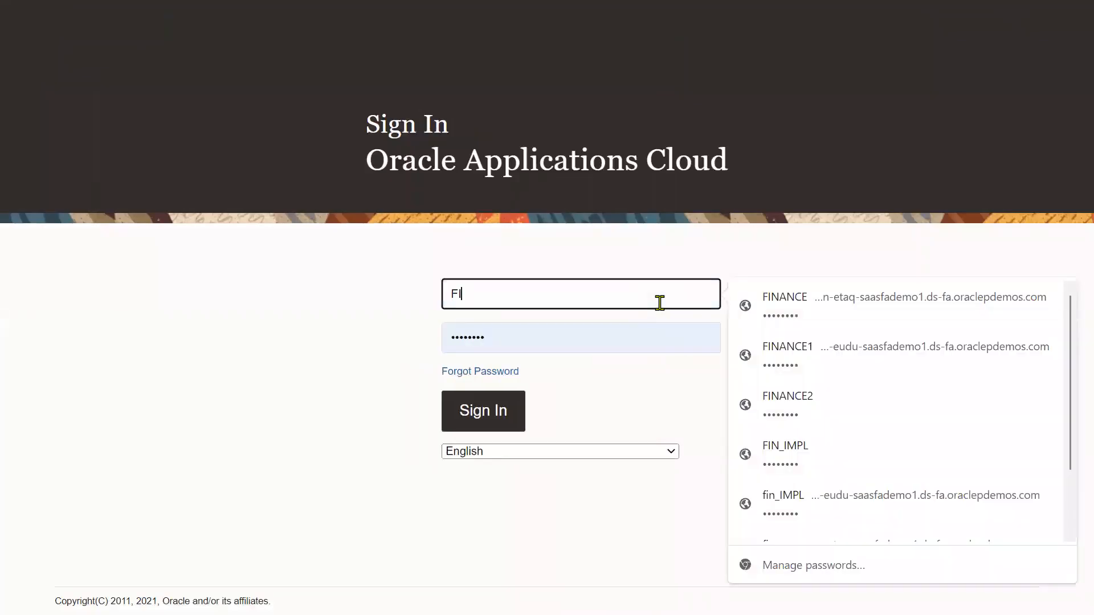
{"action": "left_click", "coordinate": [830, 408]}
{"action": "left_click", "coordinate": [495, 410]}
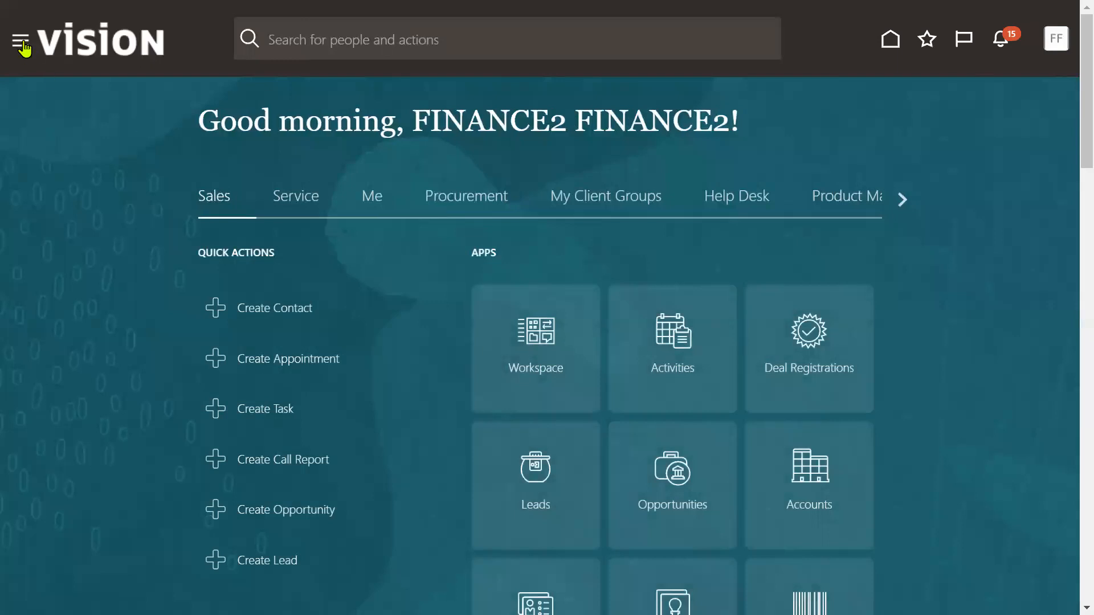
Open Tools > Security Console, dismiss the security warning, and go to User Accounts
{"action": "left_click", "coordinate": [22, 43]}
{"action": "scroll", "coordinate": [83, 377], "scroll_direction": "down", "scroll_amount": 5}
{"action": "scroll", "coordinate": [83, 377], "scroll_direction": "down", "scroll_amount": 5}
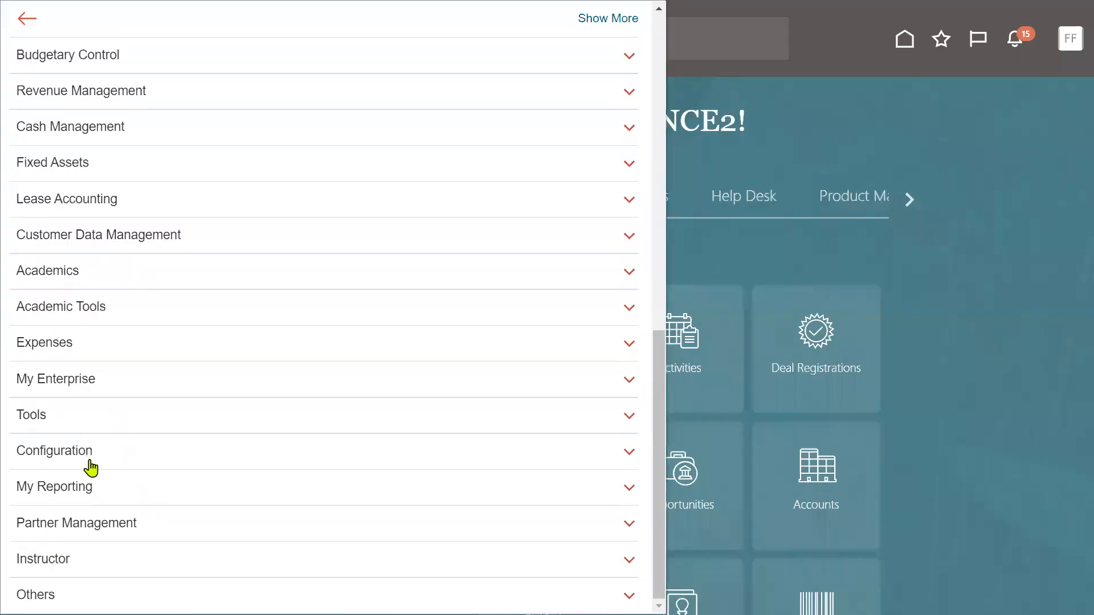
{"action": "left_click", "coordinate": [97, 413]}
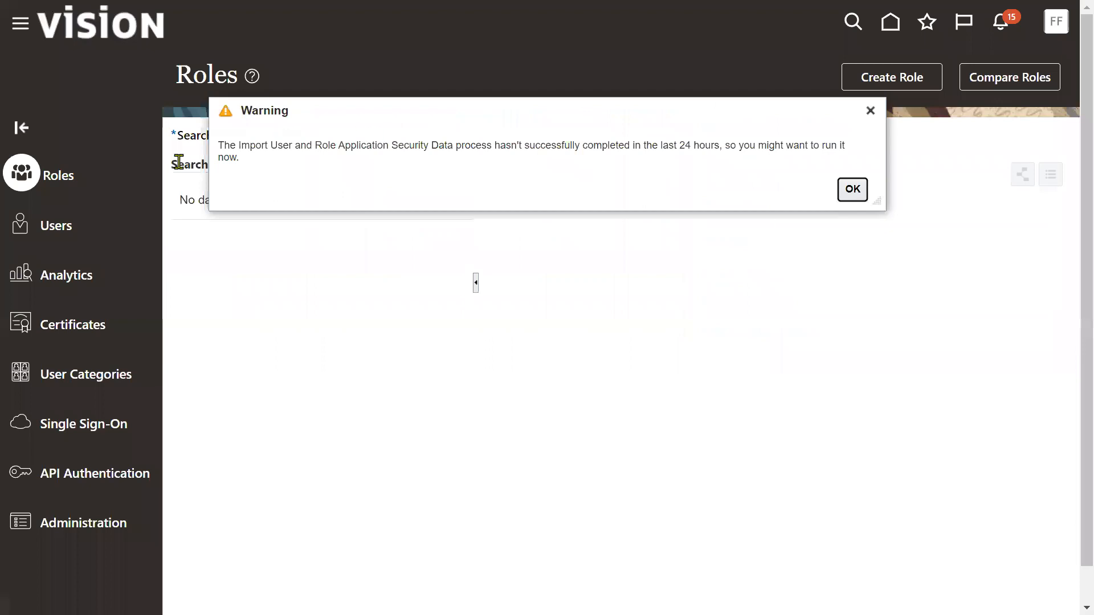
{"action": "left_click", "coordinate": [853, 193]}
{"action": "left_click", "coordinate": [67, 229]}
Search users by user name for 'PO' and edit the PO user's account
{"action": "left_click", "coordinate": [548, 139]}
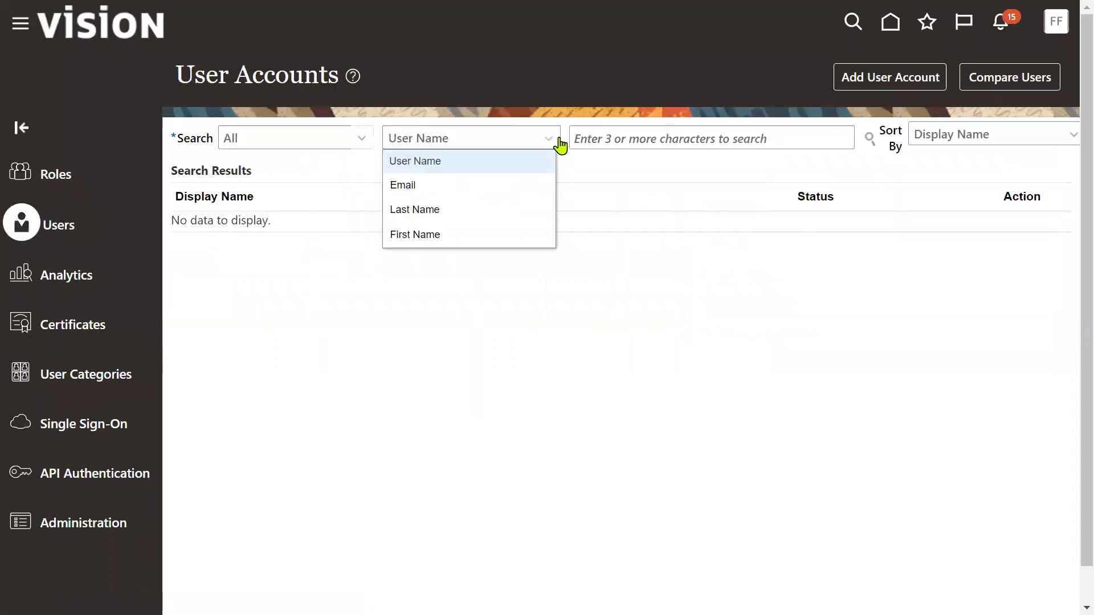
{"action": "left_click", "coordinate": [640, 128]}
{"action": "type", "text": "PO_USER"}
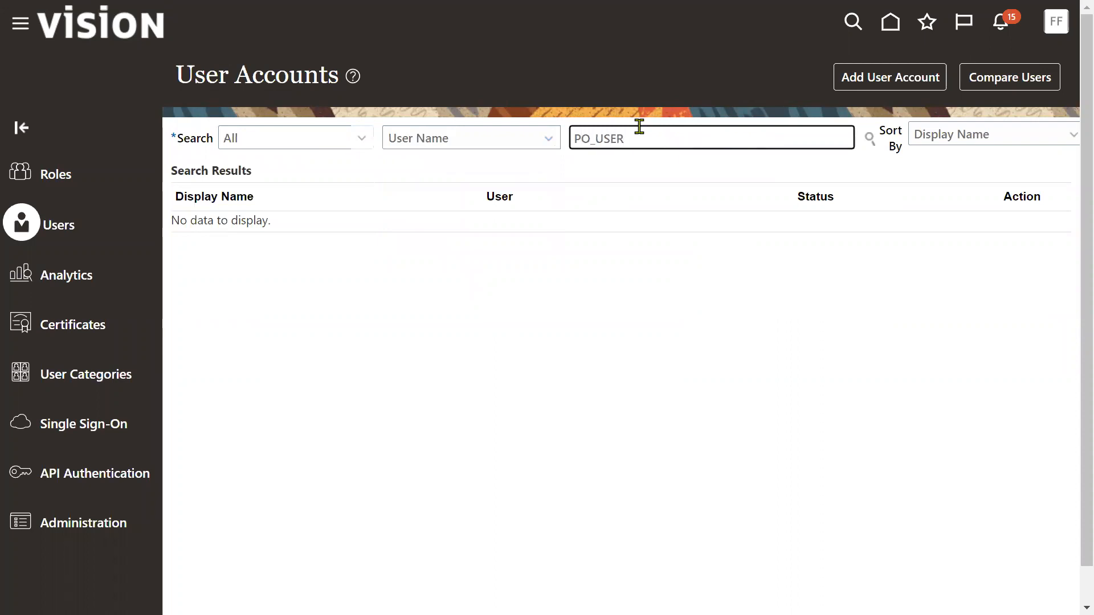
{"action": "key", "text": "Return"}
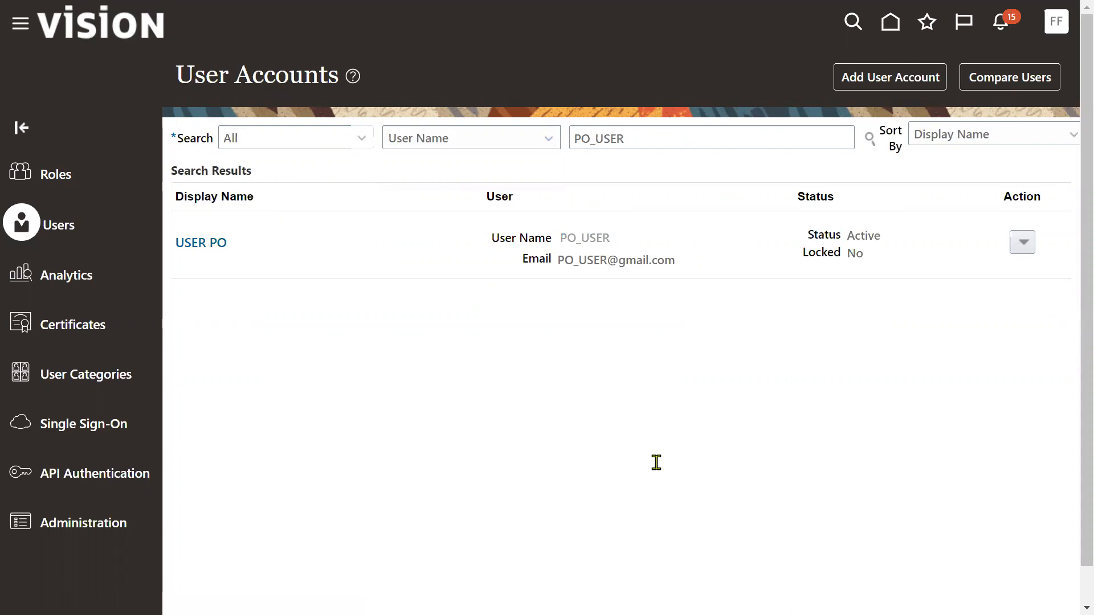
{"action": "left_click", "coordinate": [866, 80]}
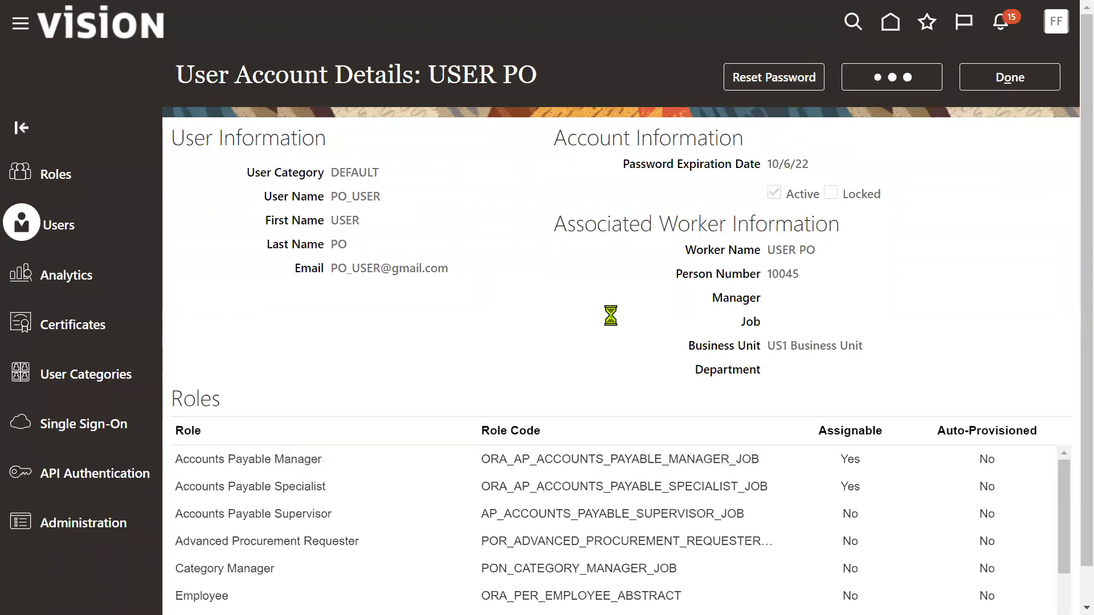
Add the General Accountant role to the PO user
{"action": "left_click", "coordinate": [718, 551]}
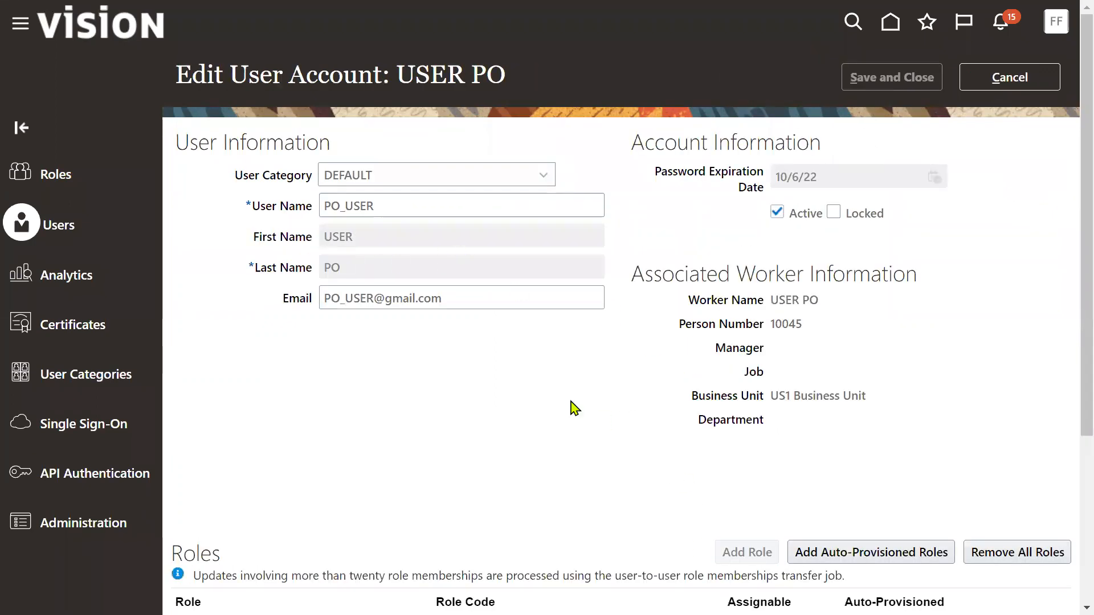
{"action": "left_click", "coordinate": [457, 136]}
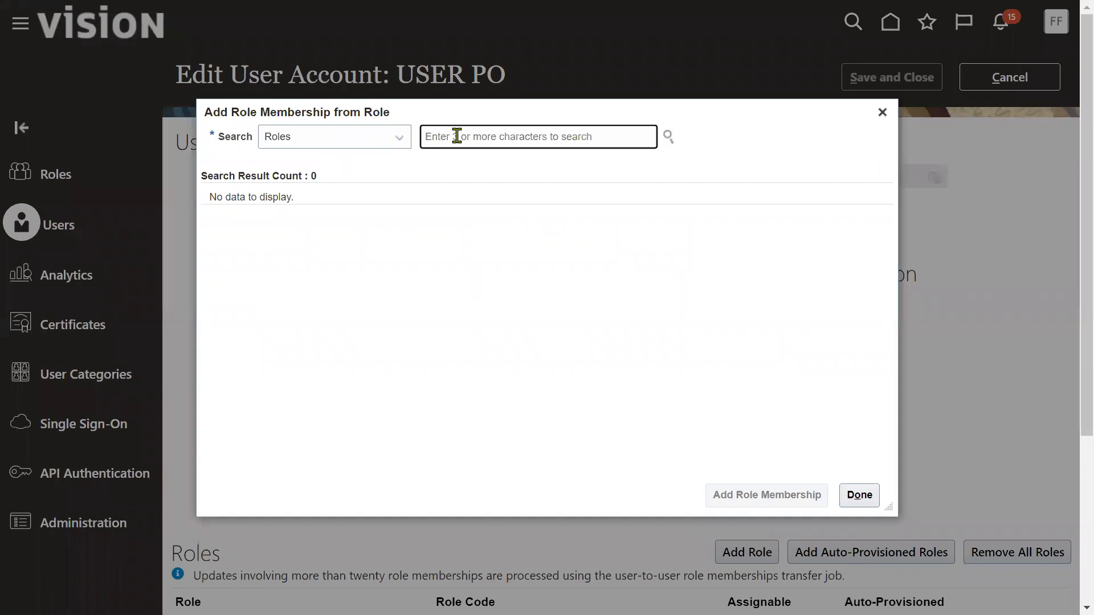
{"action": "type", "text": "Gene"}
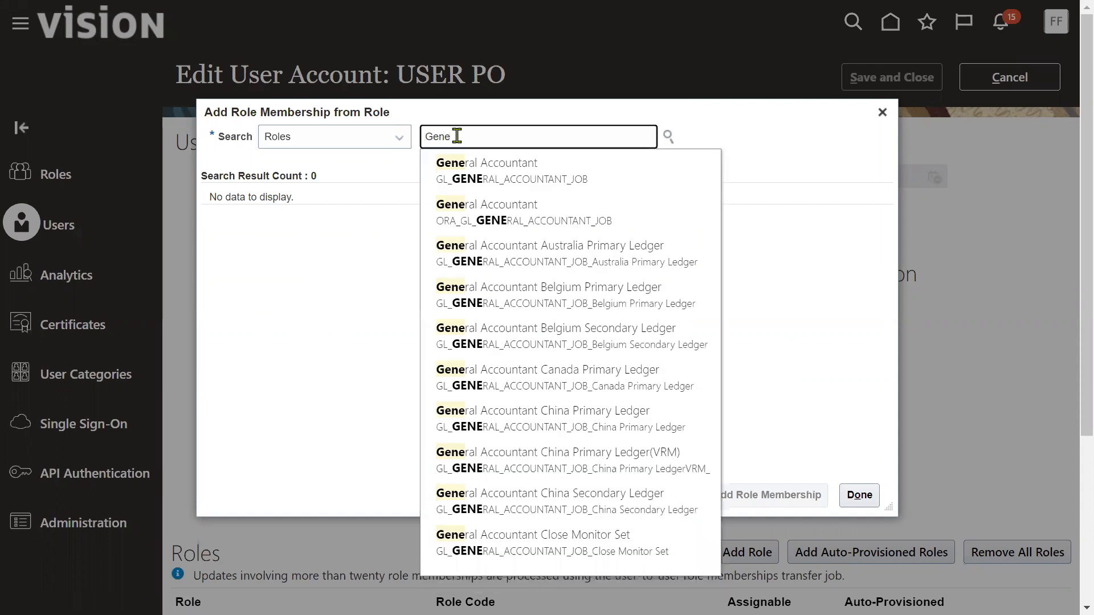
{"action": "left_click", "coordinate": [471, 165]}
{"action": "left_click", "coordinate": [466, 216]}
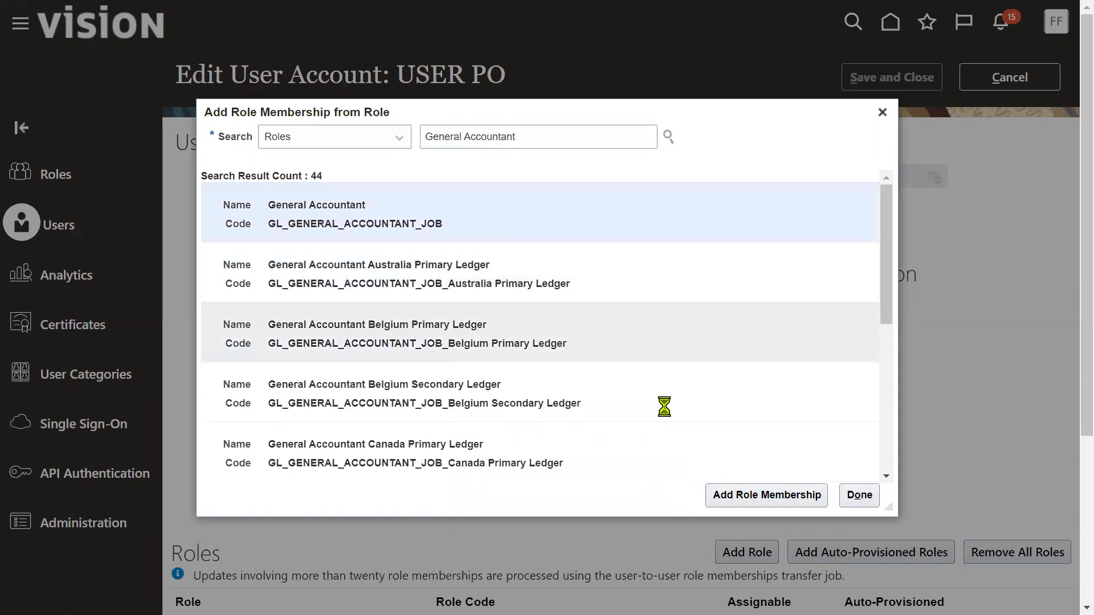
{"action": "left_click", "coordinate": [740, 495]}
Add the General Accounting Manager role, then save and close the account
{"action": "left_click", "coordinate": [555, 141]}
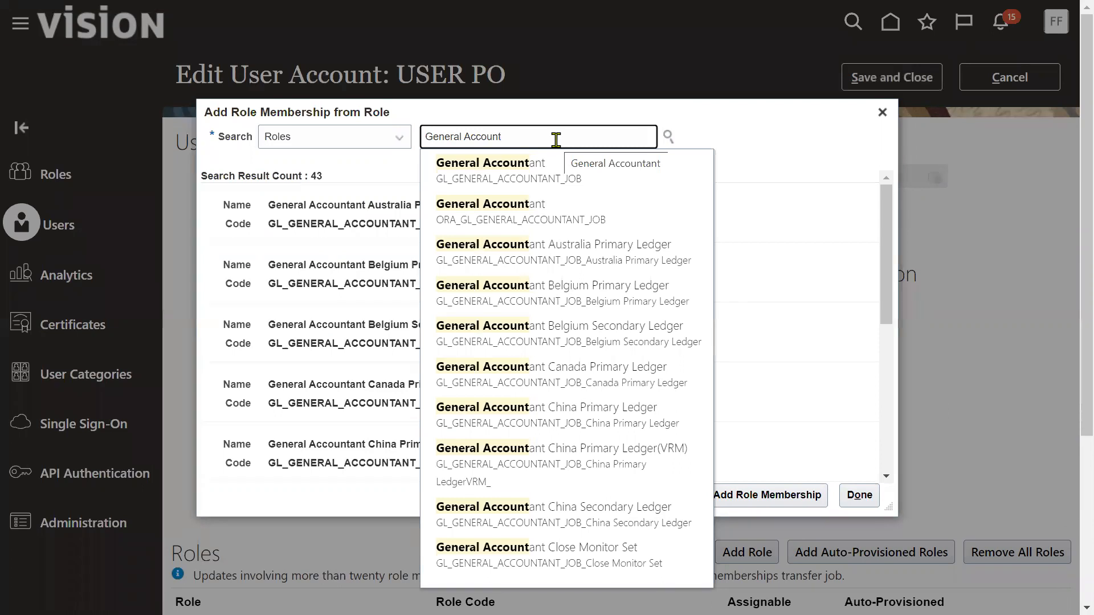
{"action": "type", "text": "i"}
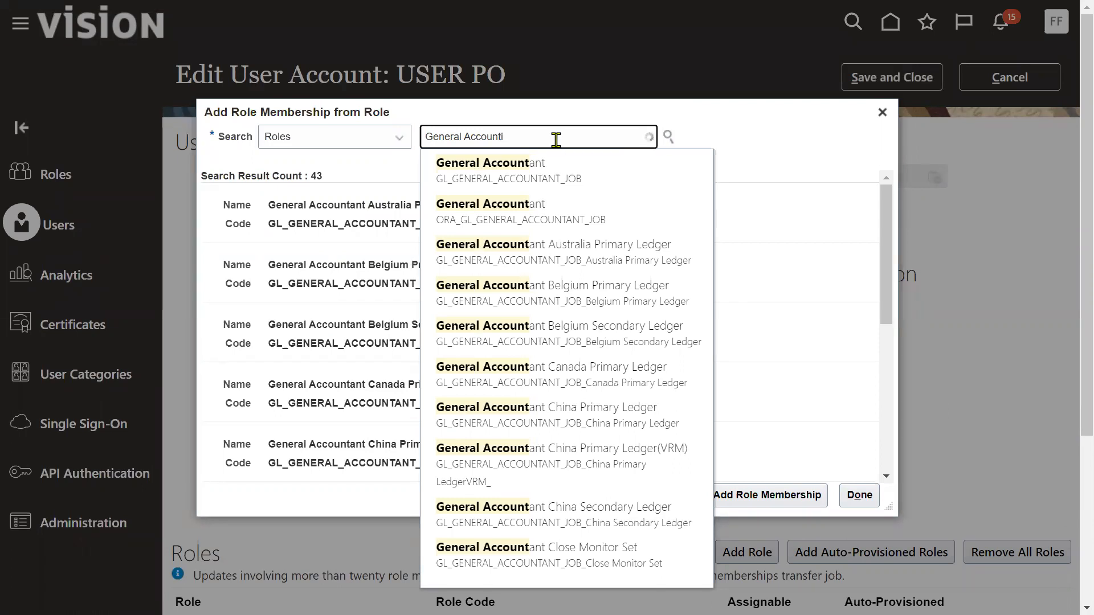
{"action": "left_click", "coordinate": [566, 173]}
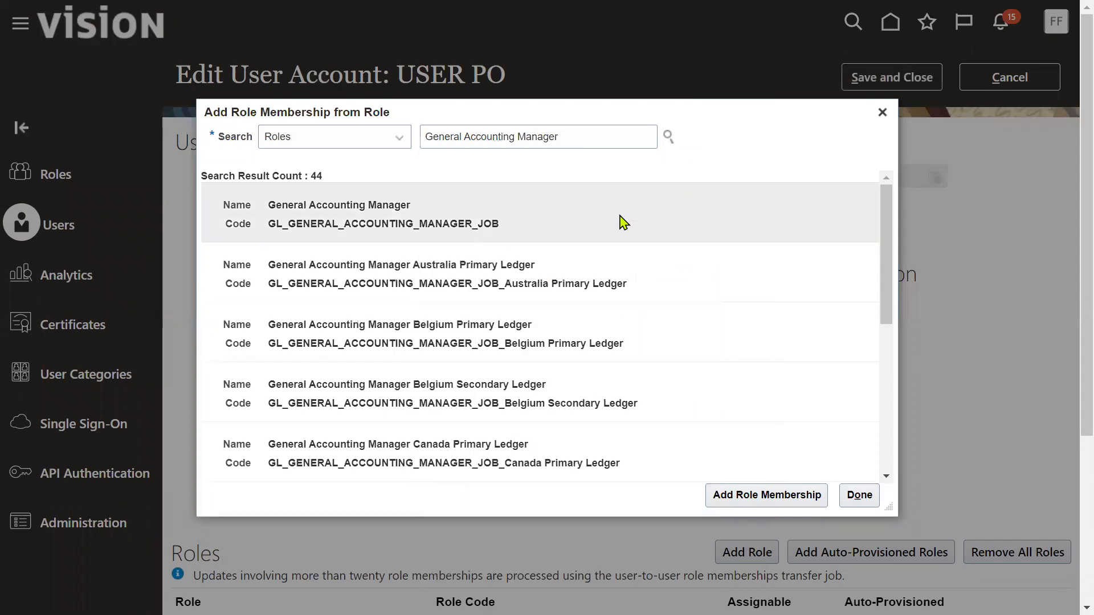
{"action": "left_click", "coordinate": [793, 495]}
{"action": "left_click", "coordinate": [858, 493]}
{"action": "left_click", "coordinate": [880, 80]}
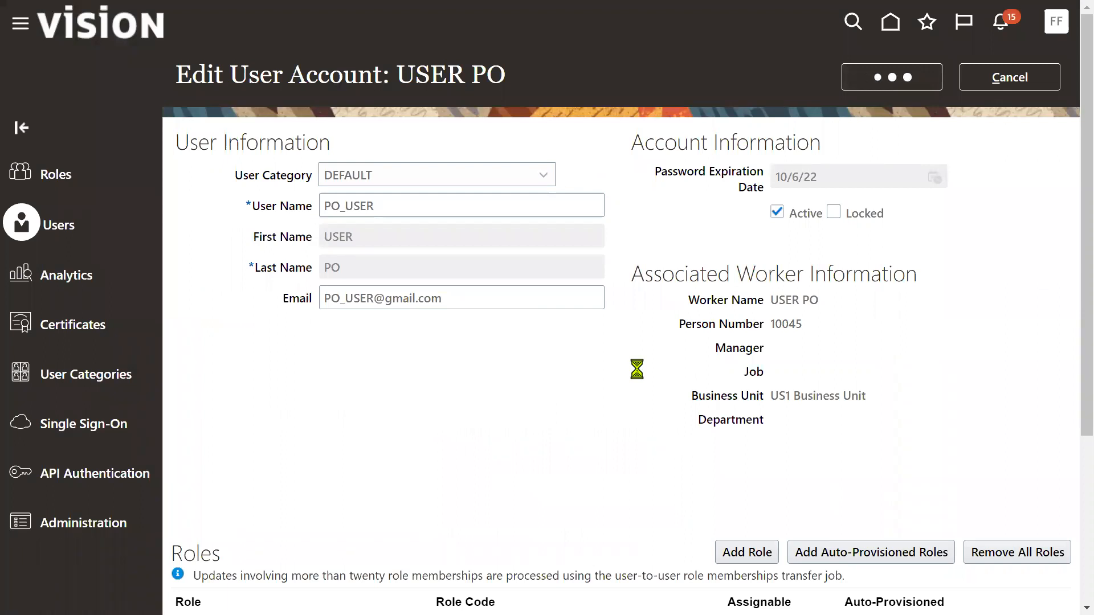
{"action": "left_click", "coordinate": [998, 79]}
{"action": "left_click", "coordinate": [1056, 21]}
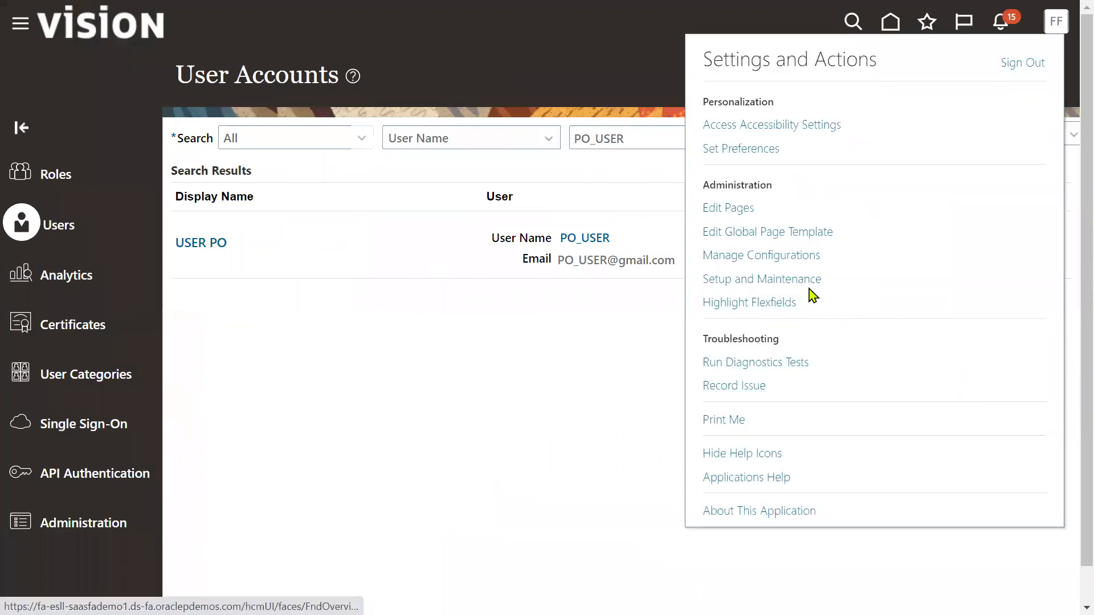
In Setup and Maintenance, switch to Financials and search tasks for 'data access' to reach Manage Data Access for Users
{"action": "left_click", "coordinate": [807, 282]}
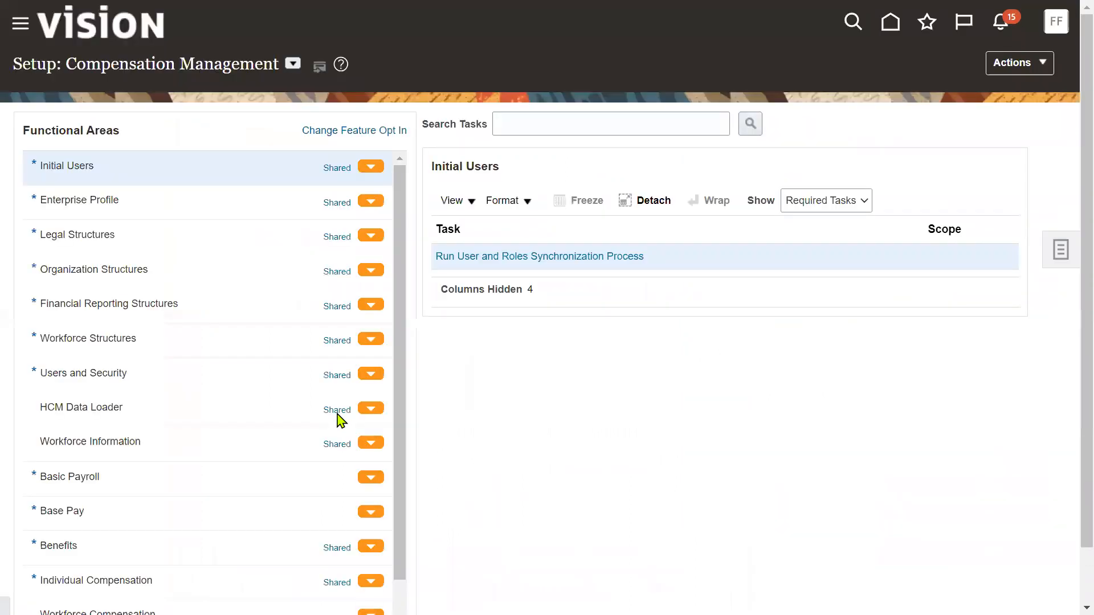
{"action": "left_click", "coordinate": [291, 65]}
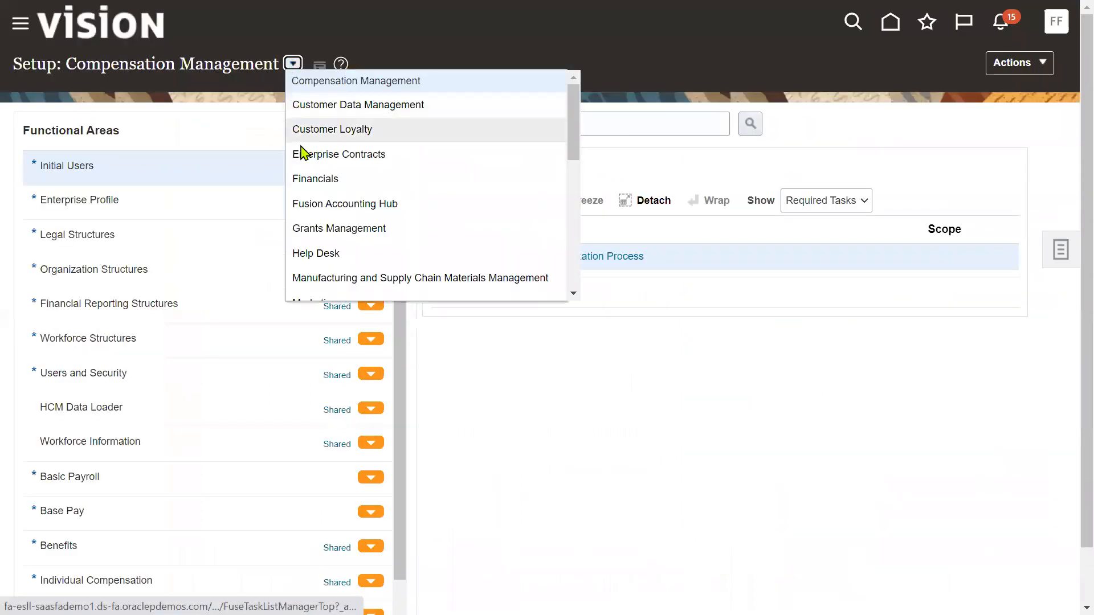
{"action": "left_click", "coordinate": [597, 124]}
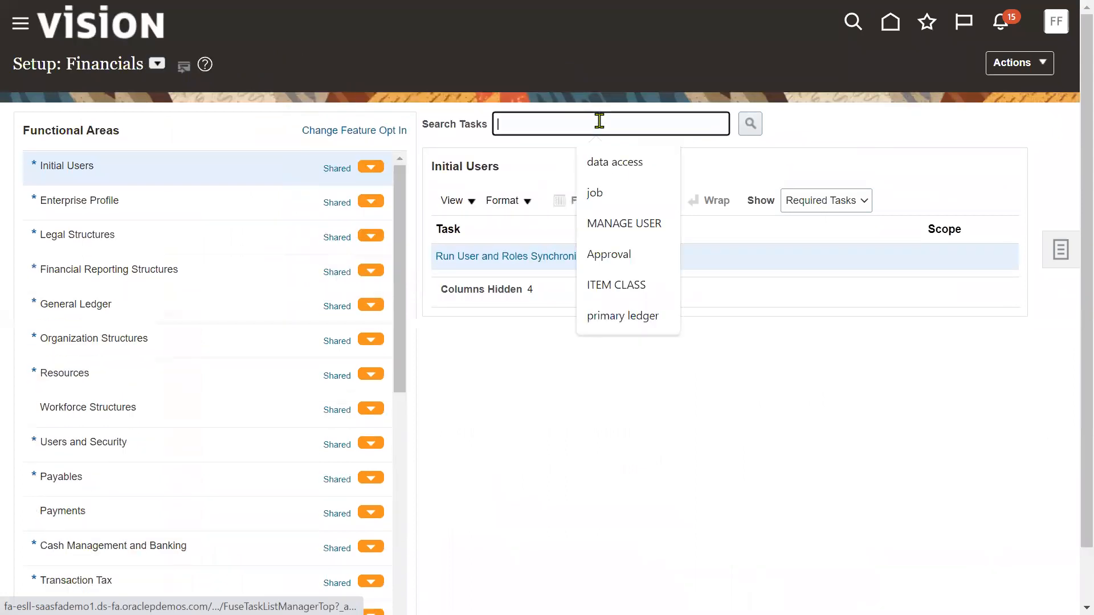
{"action": "left_click", "coordinate": [607, 164]}
{"action": "left_click", "coordinate": [749, 124]}
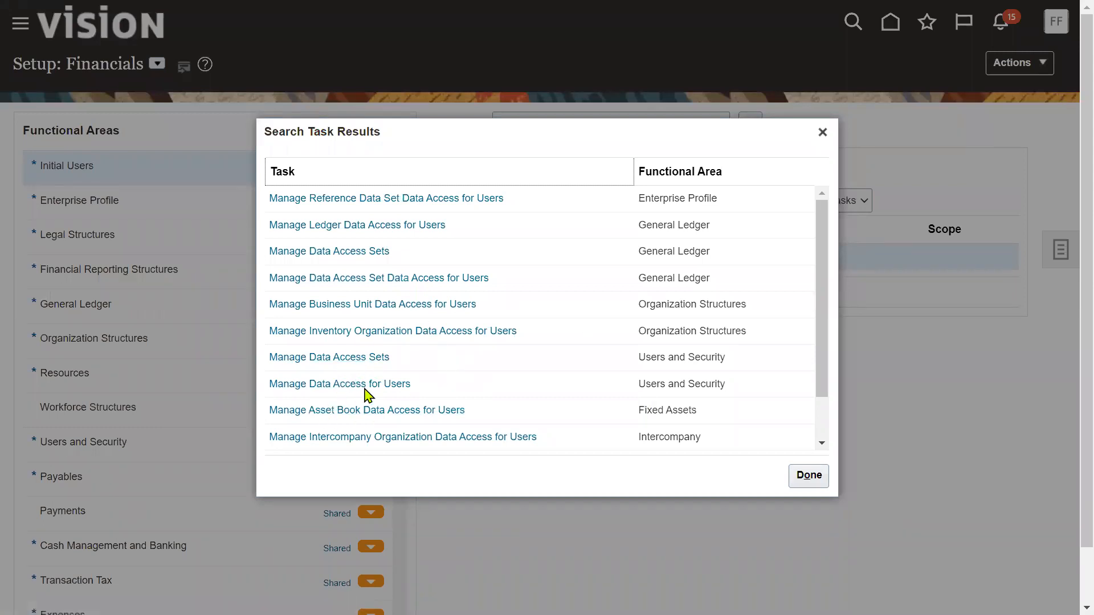
{"action": "left_click", "coordinate": [365, 384]}
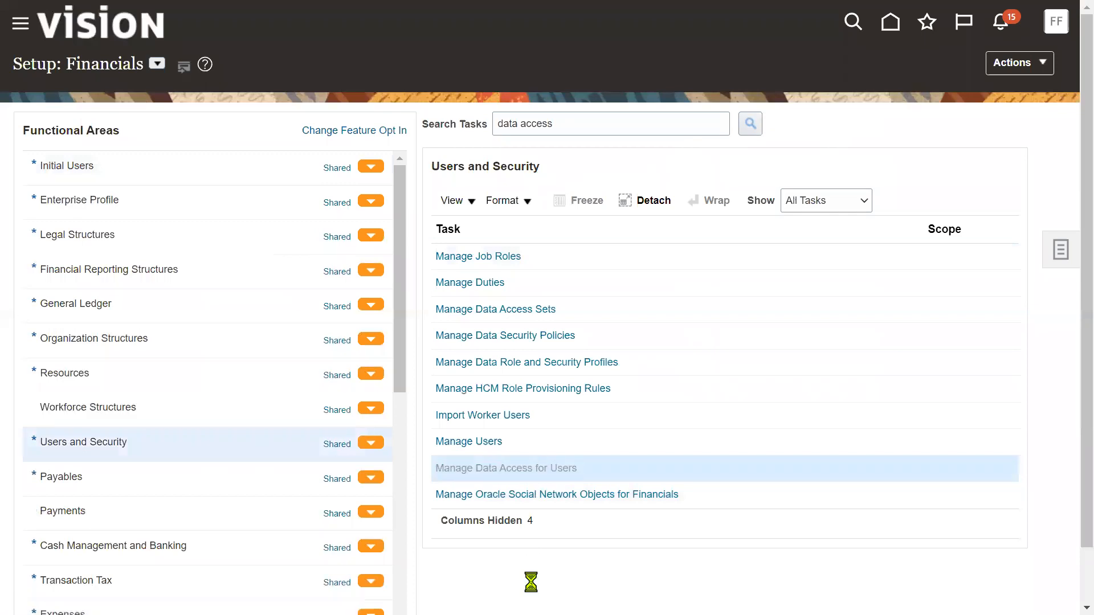
Create a data access row for the PO user's General Accountant role with Data access set US Primary Ledger
{"action": "left_click", "coordinate": [138, 324]}
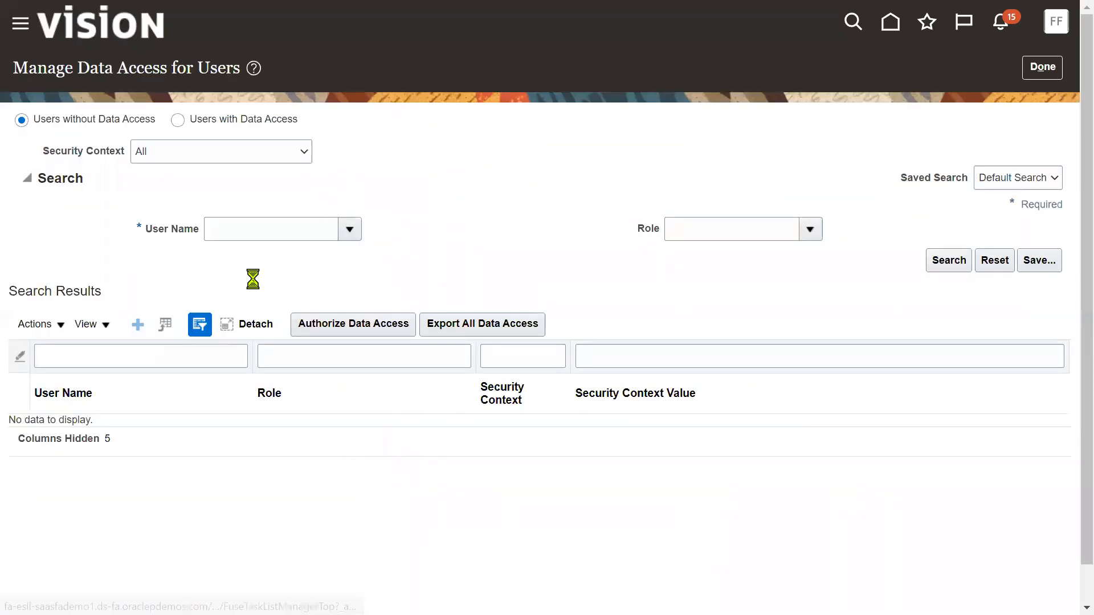
{"action": "left_click", "coordinate": [258, 319]}
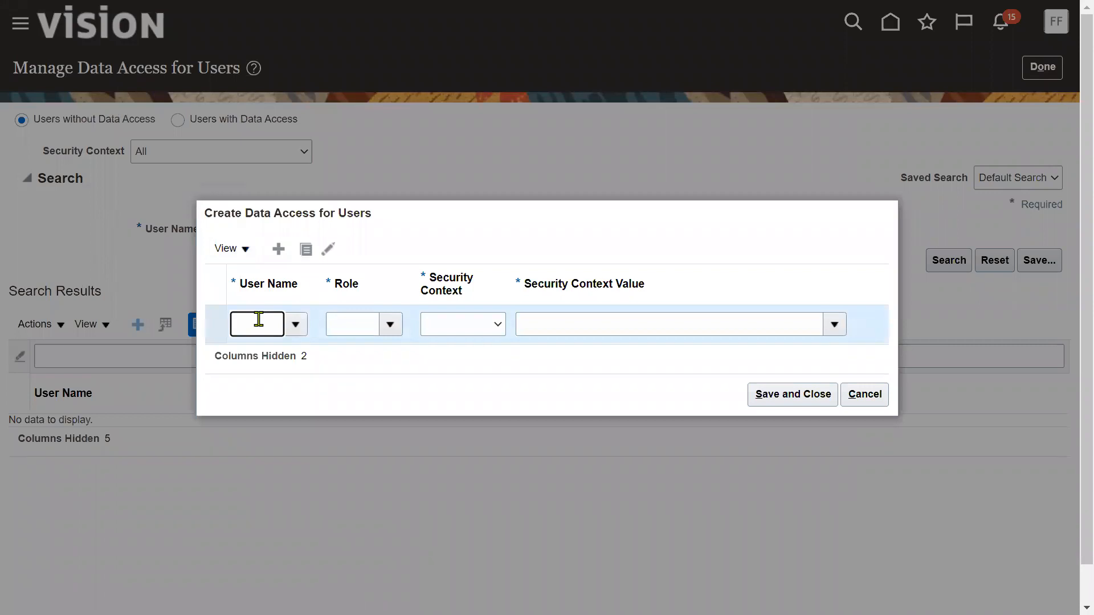
{"action": "type", "text": "PO_USER"}
{"action": "key", "text": "Tab"}
{"action": "left_click", "coordinate": [389, 326]}
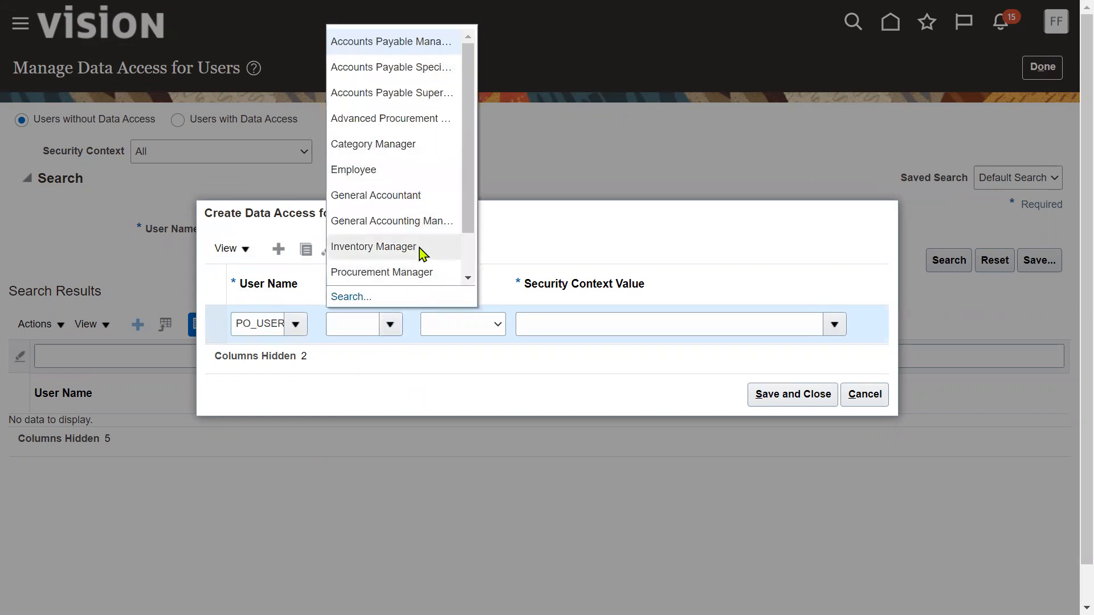
{"action": "left_click", "coordinate": [417, 199]}
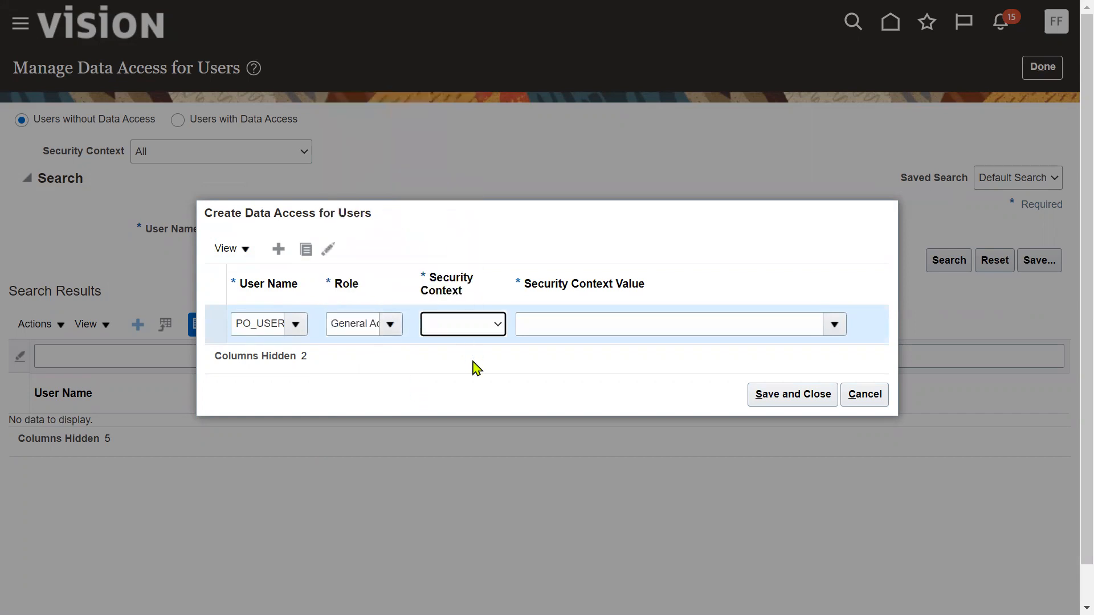
{"action": "left_click", "coordinate": [478, 331]}
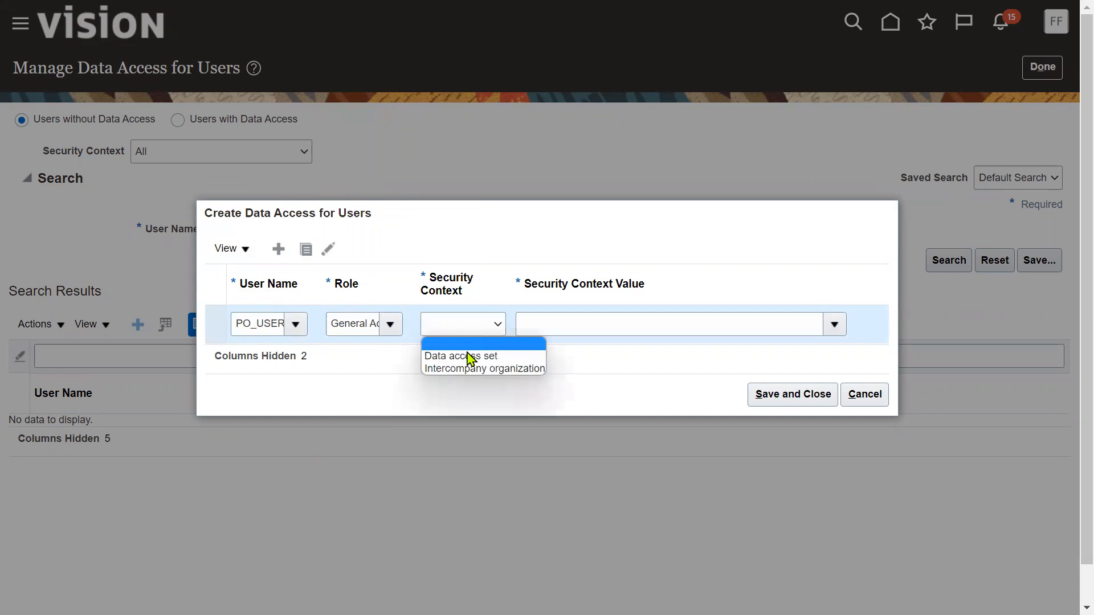
{"action": "left_click", "coordinate": [470, 355]}
{"action": "left_click", "coordinate": [580, 320]}
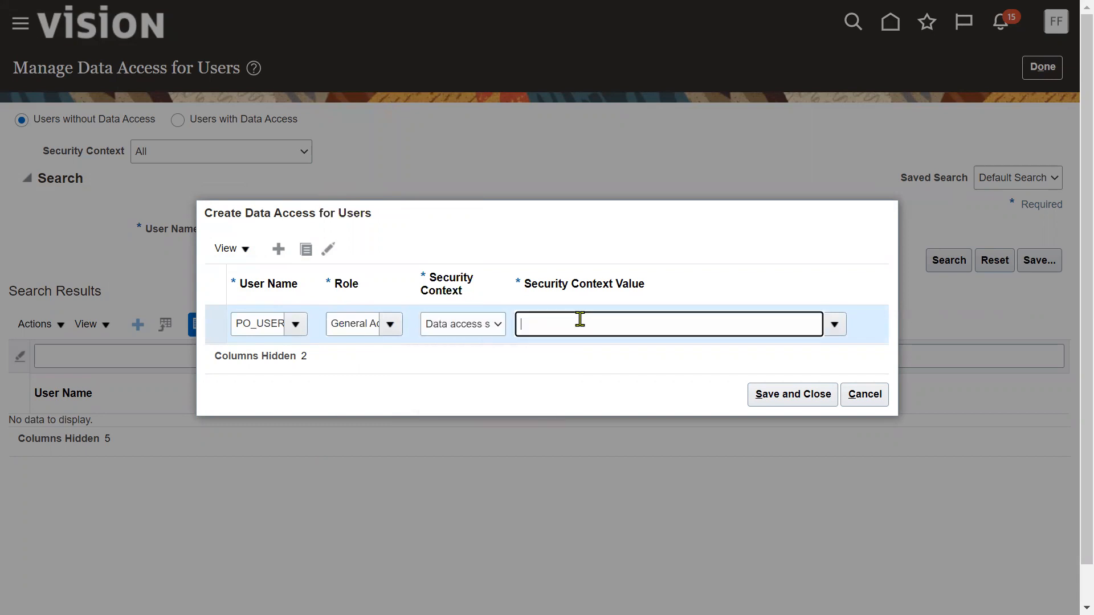
{"action": "type", "text": "US P"}
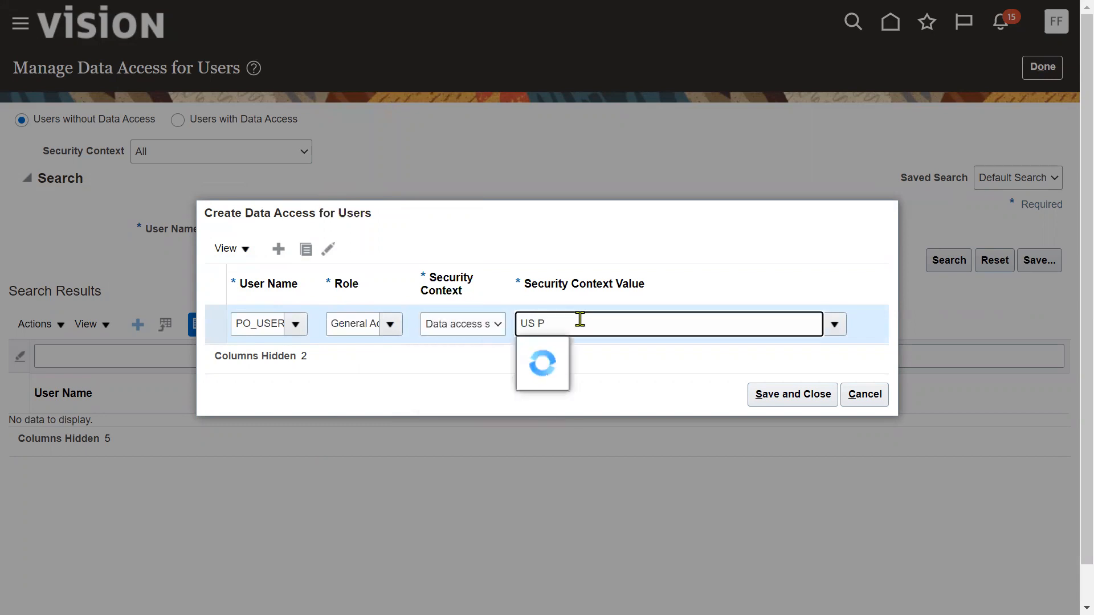
{"action": "left_click", "coordinate": [596, 346]}
{"action": "left_click_drag", "start_coordinate": [621, 320], "coordinate": [493, 321]}
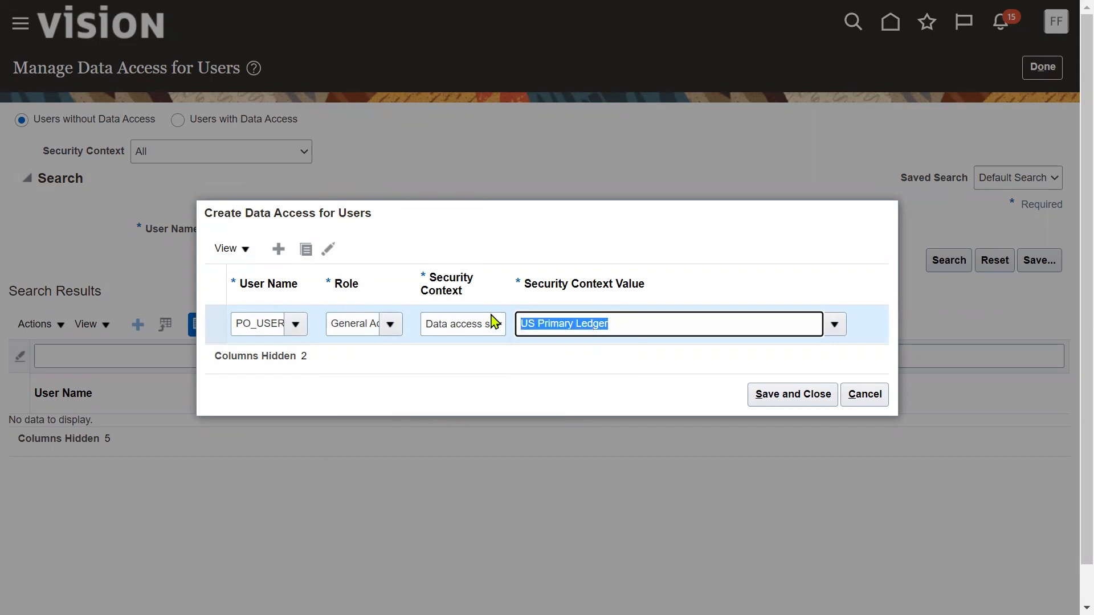
Duplicate the row for General Accounting Manager on US Primary Ledger, then save and close
{"action": "left_click", "coordinate": [306, 249]}
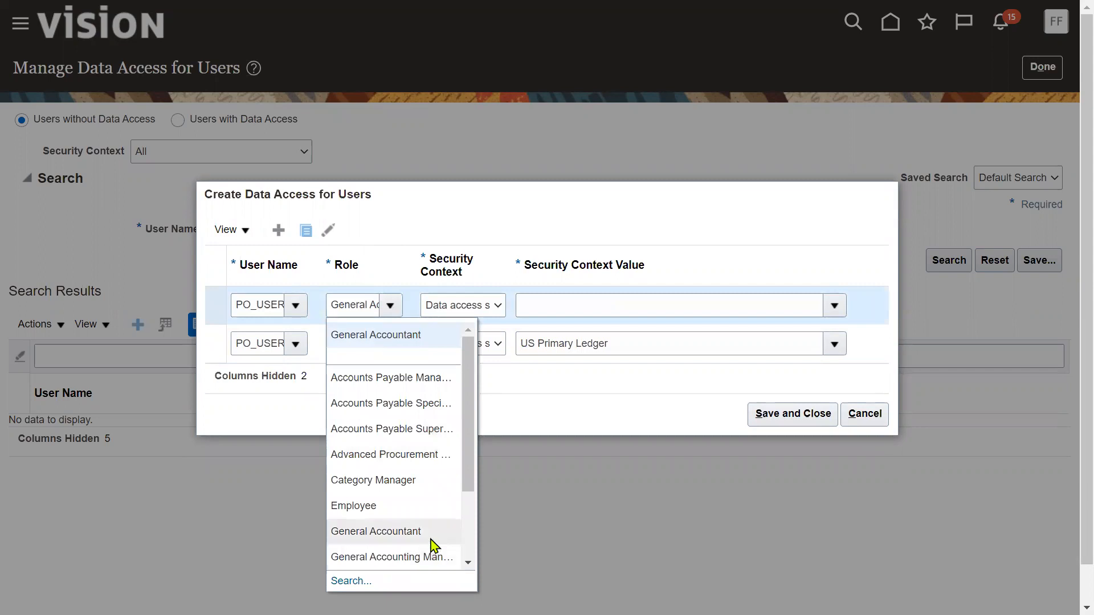
{"action": "left_click", "coordinate": [432, 533]}
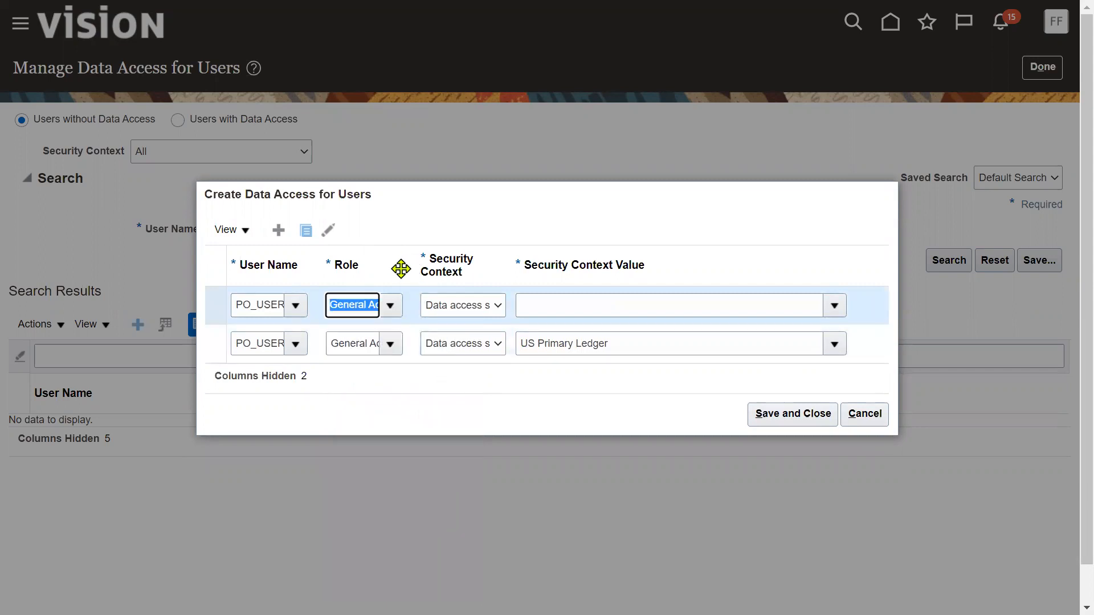
{"action": "left_click_drag", "start_coordinate": [420, 267], "coordinate": [547, 279]}
{"action": "left_click", "coordinate": [463, 305]}
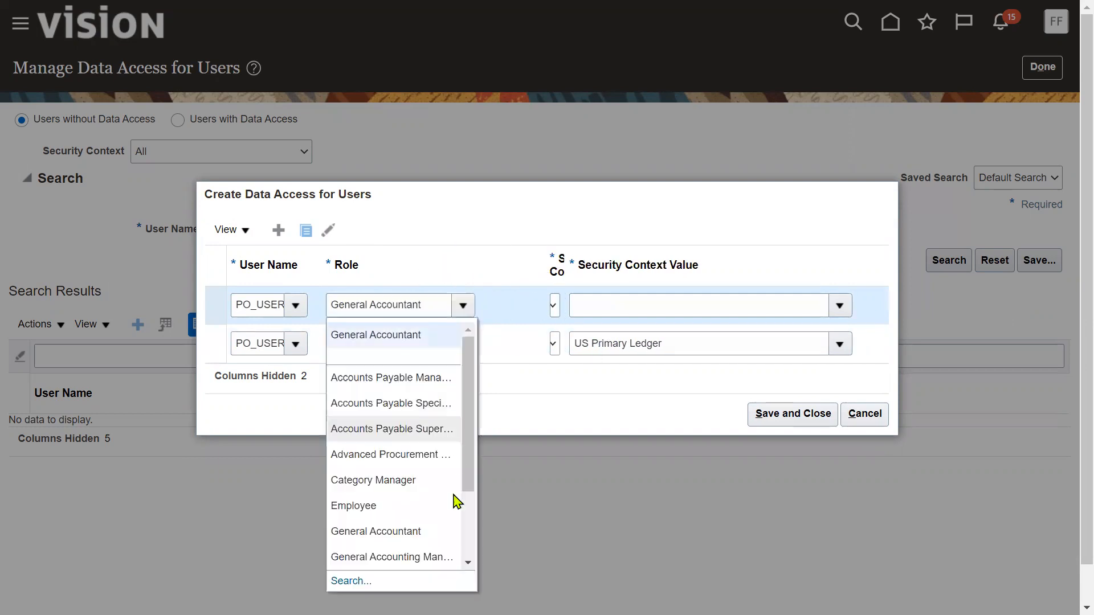
{"action": "left_click", "coordinate": [442, 556]}
{"action": "left_click", "coordinate": [556, 306]}
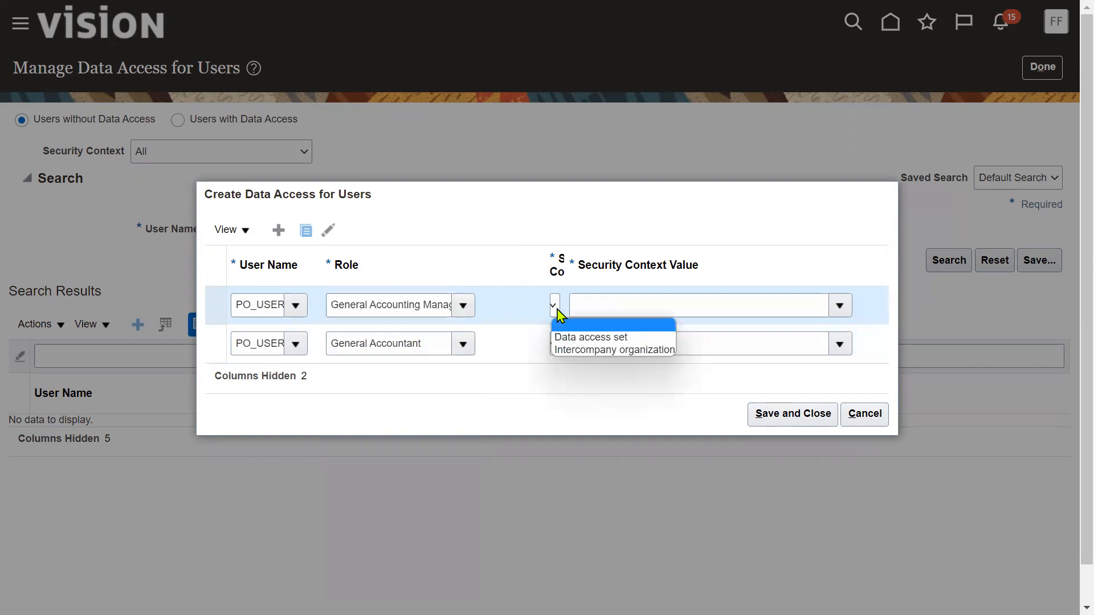
{"action": "left_click", "coordinate": [557, 336]}
{"action": "left_click", "coordinate": [603, 313]}
{"action": "left_click", "coordinate": [646, 337]}
{"action": "left_click", "coordinate": [784, 414]}
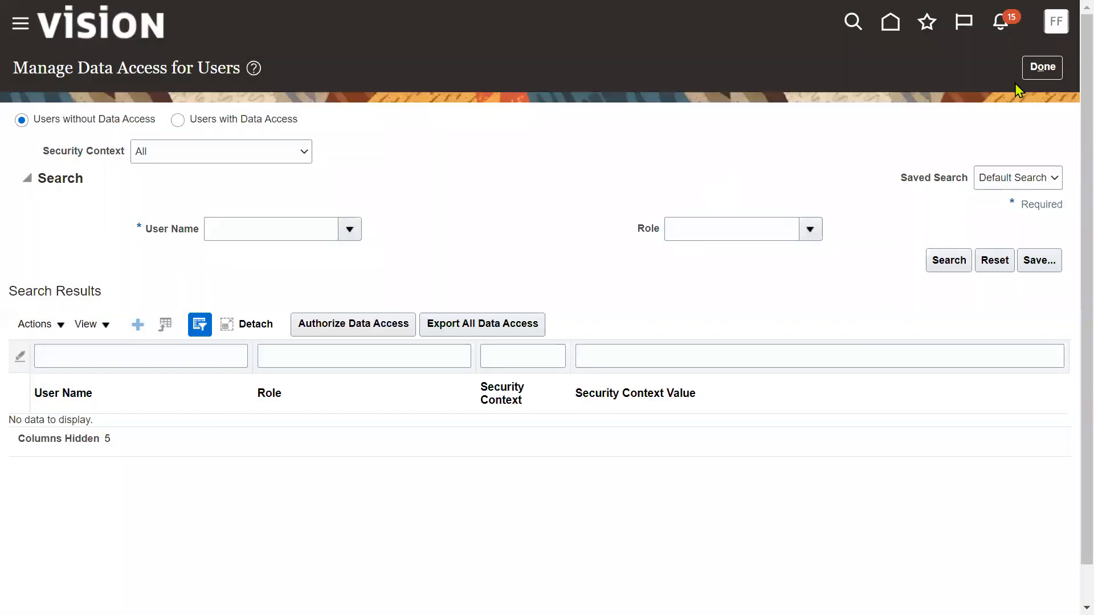
{"action": "left_click", "coordinate": [1041, 68]}
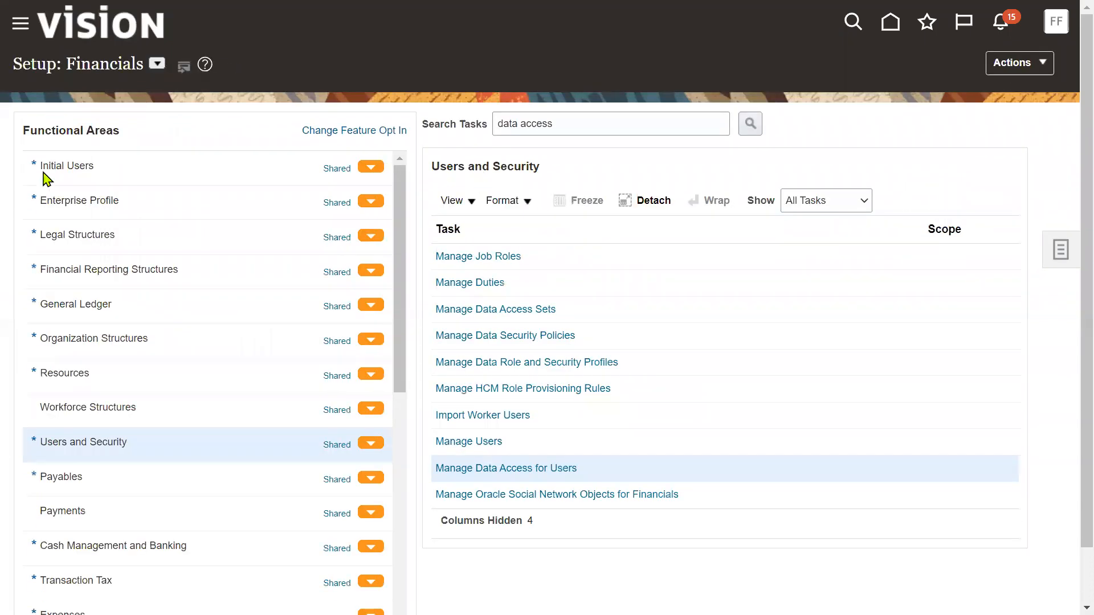
Submit the Run User and Roles Synchronization Process from the Initial Users tasks
{"action": "left_click", "coordinate": [74, 166]}
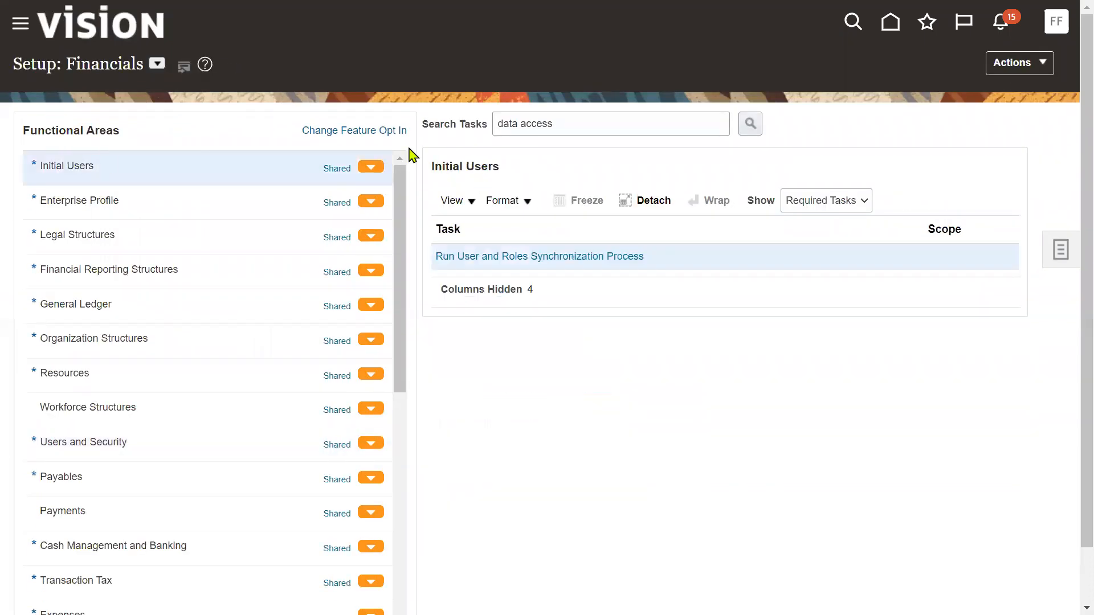
{"action": "left_click", "coordinate": [620, 254]}
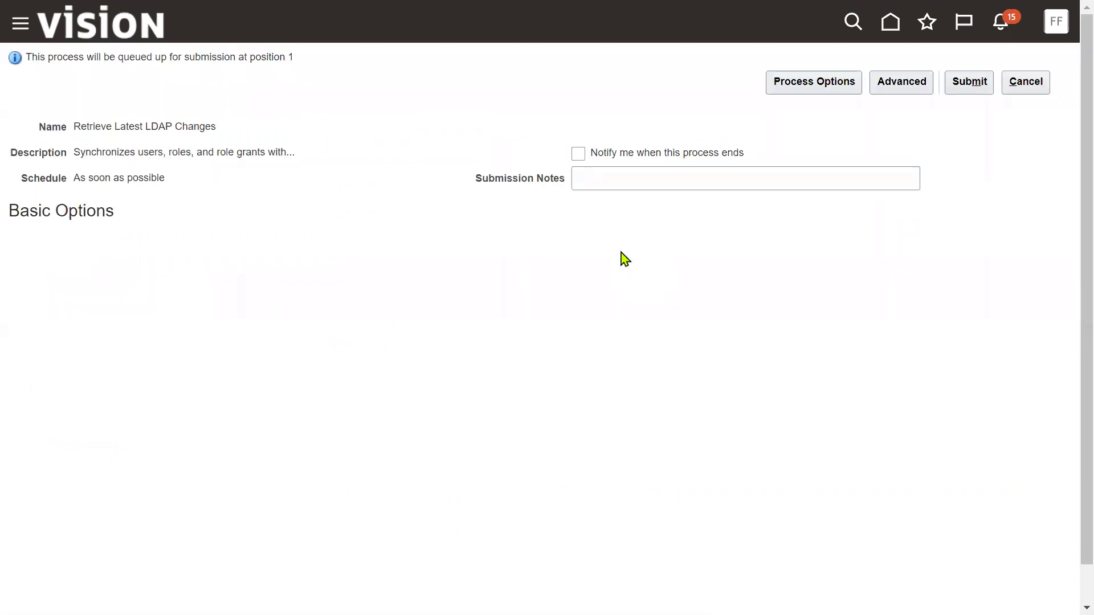
{"action": "left_click", "coordinate": [948, 90]}
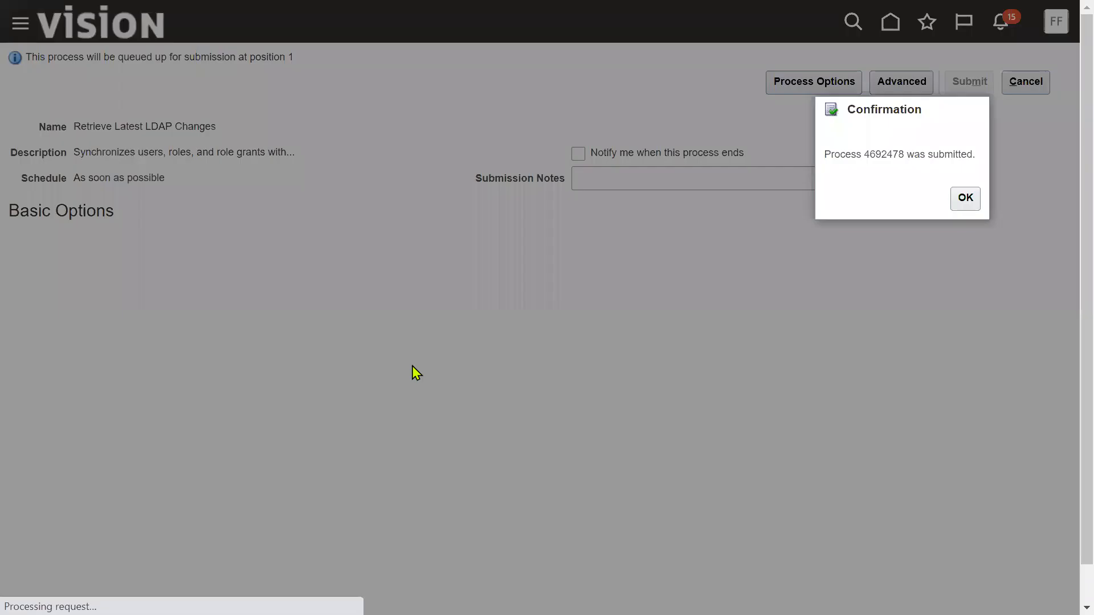
{"action": "key", "text": "Return"}
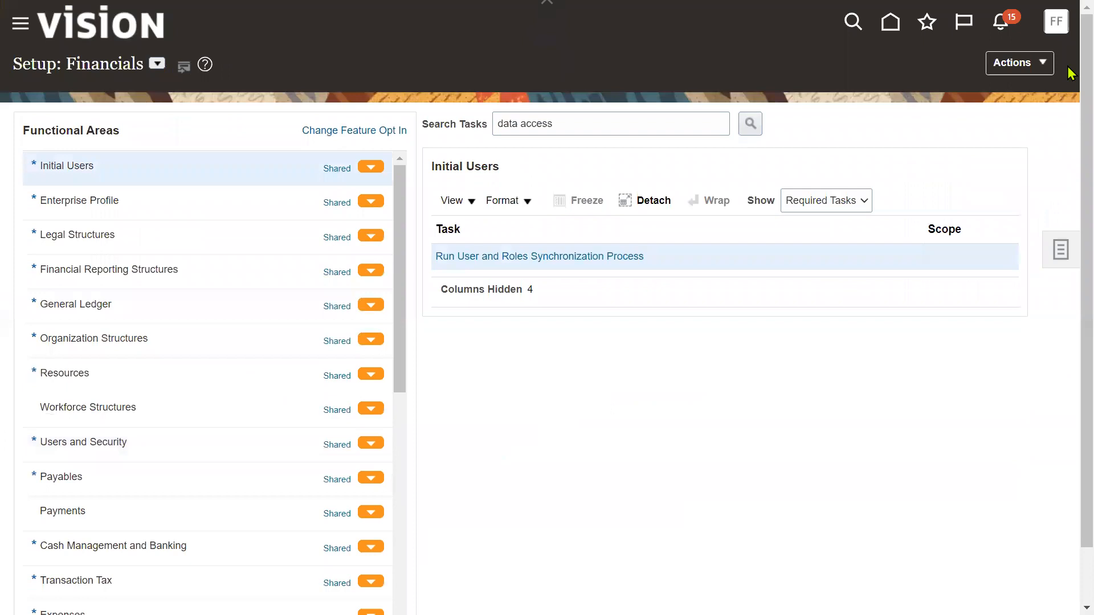
{"action": "left_click", "coordinate": [1056, 21]}
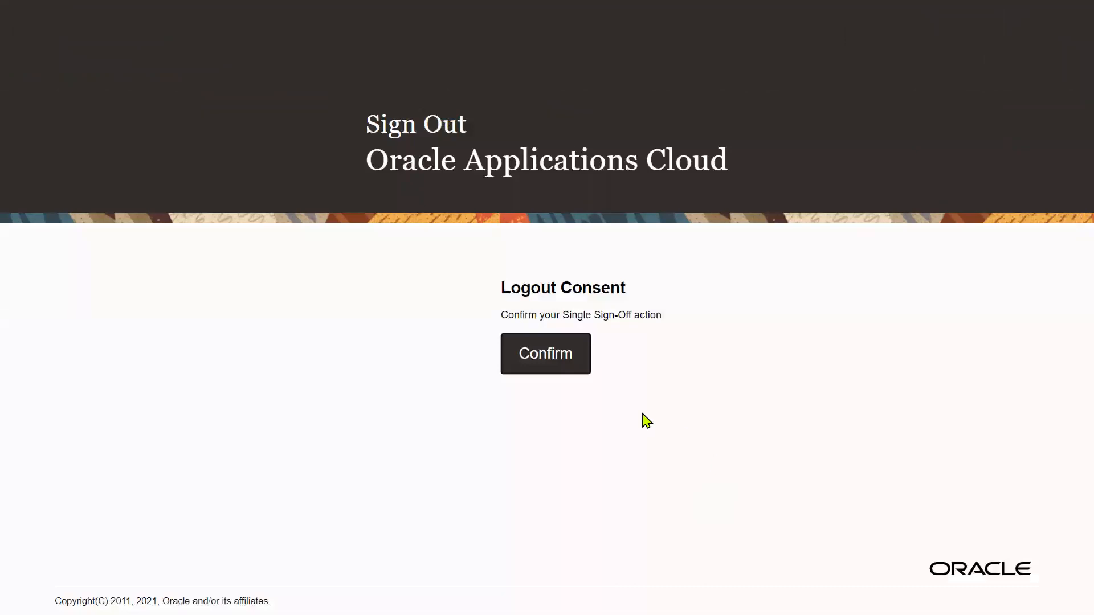
Confirm sign-out and sign in with the saved PO user credentials
{"action": "left_click", "coordinate": [574, 366]}
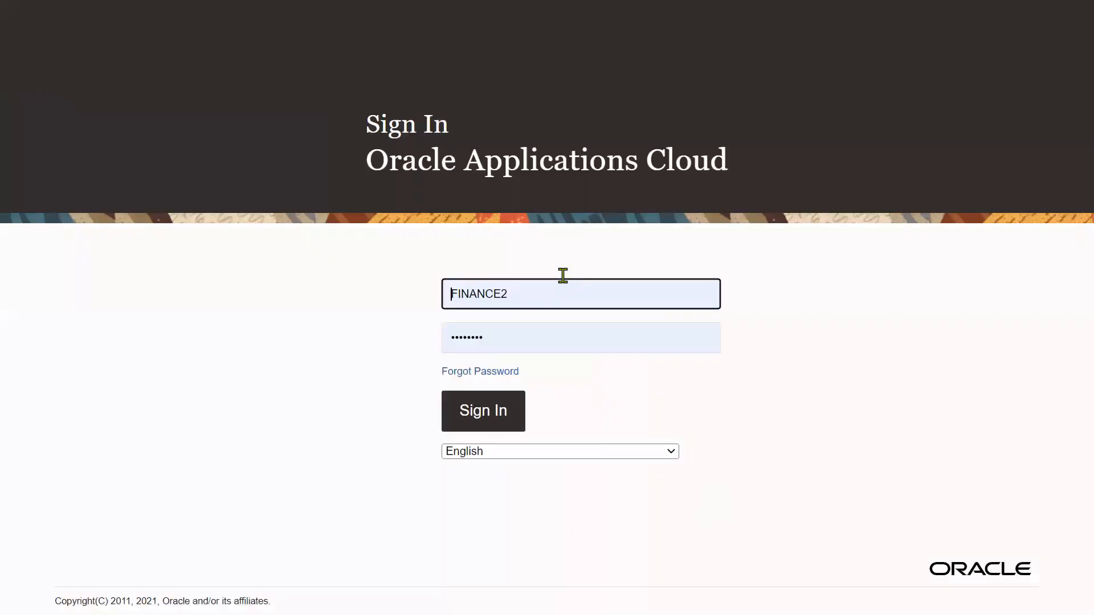
{"action": "left_click_drag", "start_coordinate": [563, 290], "coordinate": [404, 293]}
{"action": "type", "text": "po"}
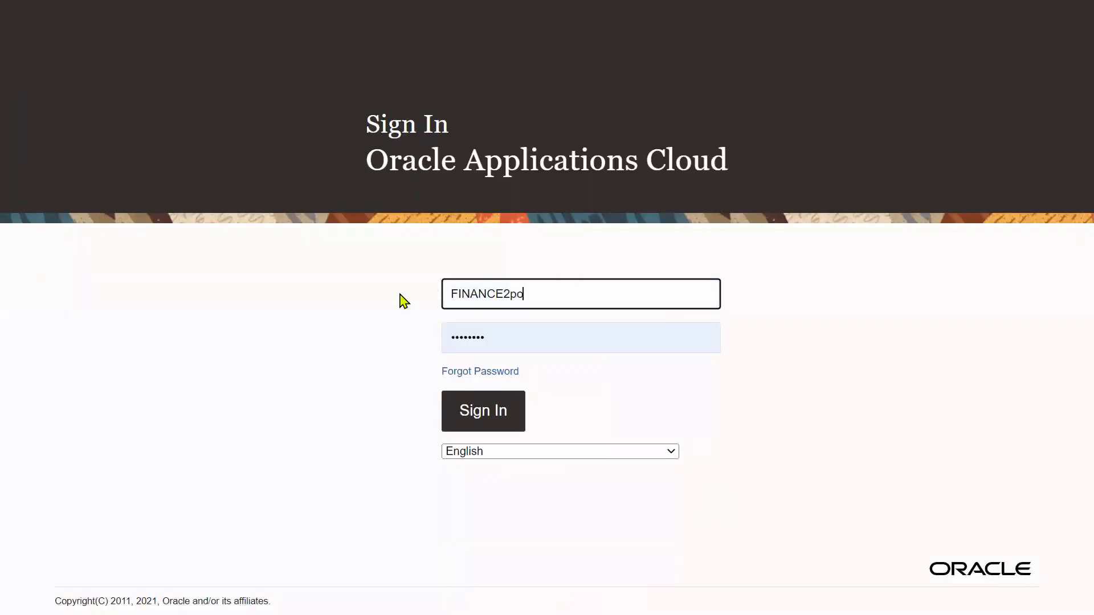
{"action": "double_click", "coordinate": [597, 293]}
{"action": "type", "text": "po"}
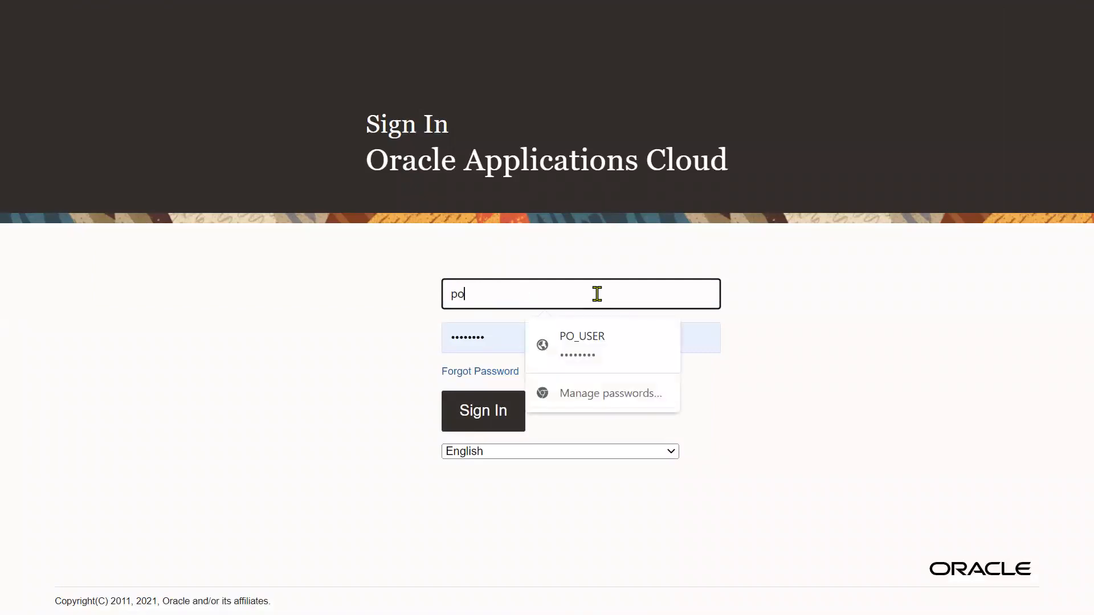
{"action": "left_click", "coordinate": [598, 341]}
{"action": "left_click", "coordinate": [480, 416]}
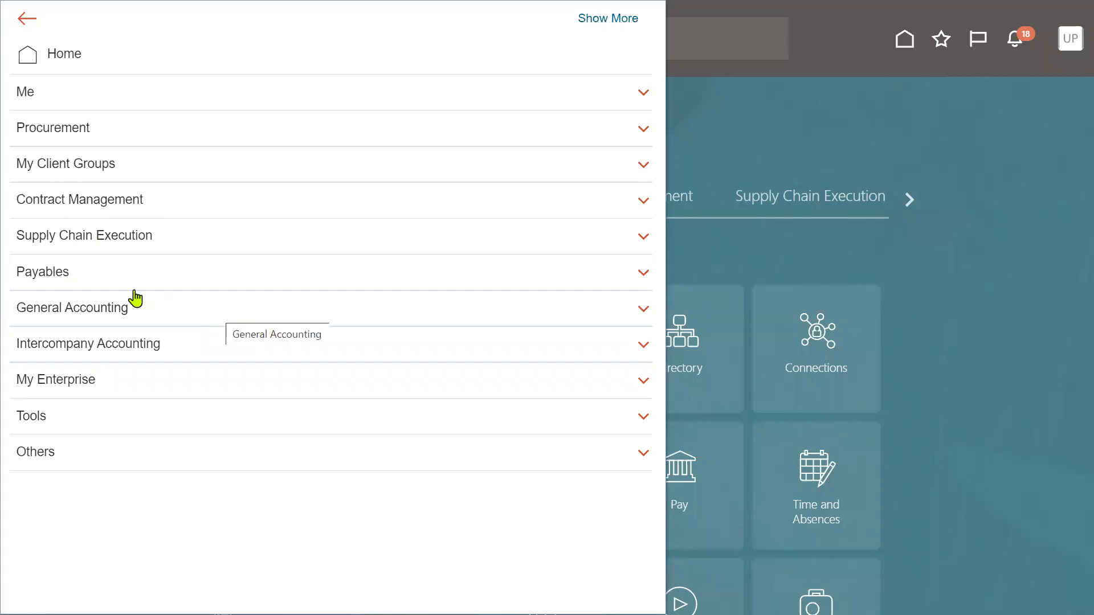
Open General Accounting > Journals, dismiss the data access error, and reopen Journals
{"action": "left_click", "coordinate": [138, 319]}
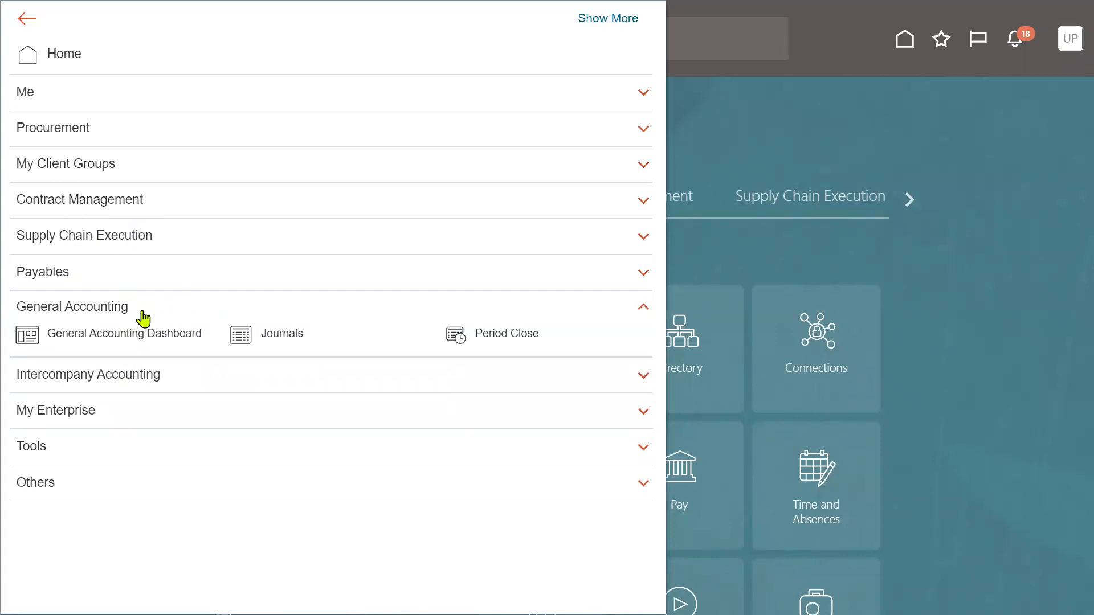
{"action": "left_click", "coordinate": [287, 339]}
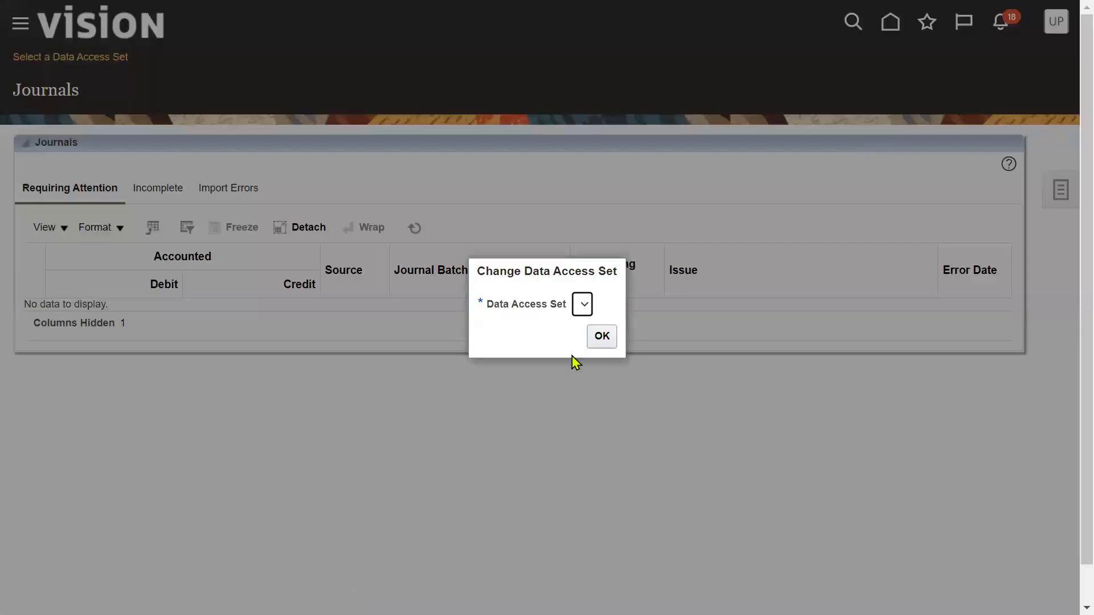
{"action": "left_click", "coordinate": [601, 337]}
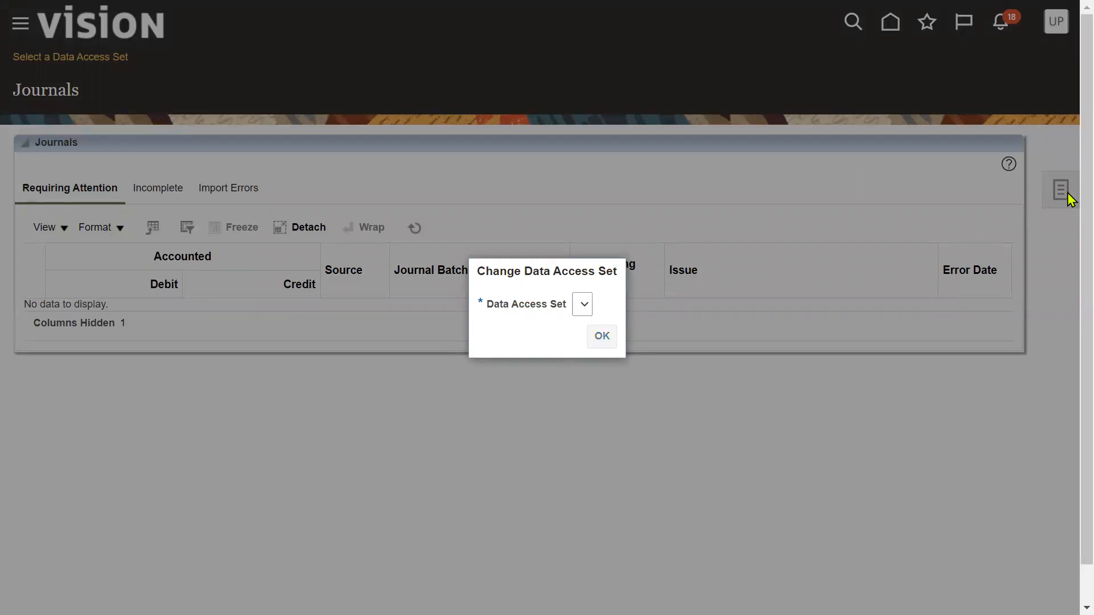
{"action": "left_click", "coordinate": [1069, 111]}
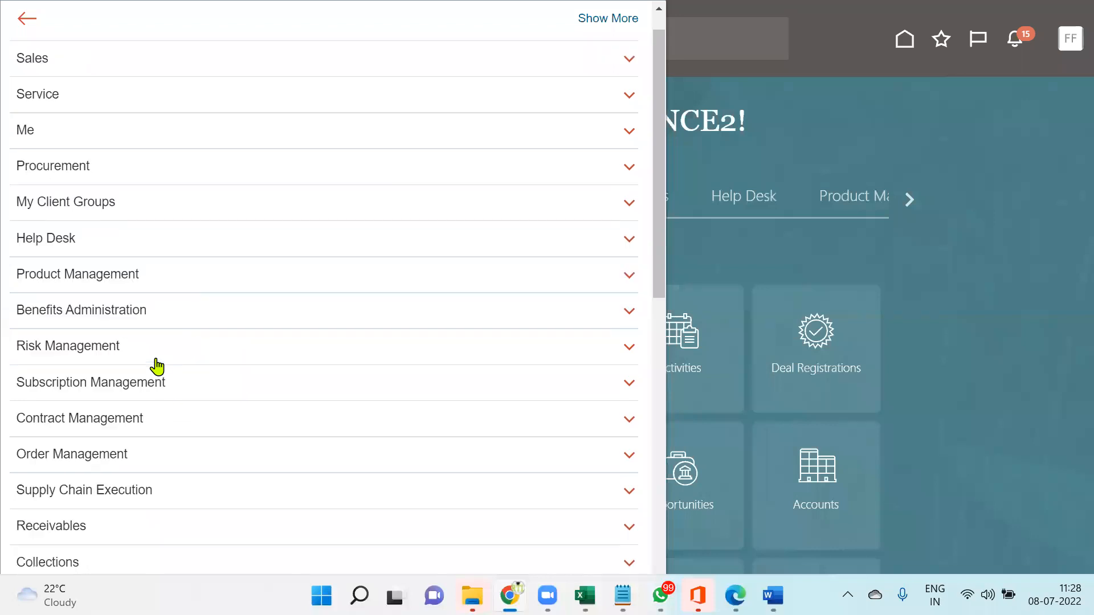
{"action": "scroll", "coordinate": [154, 364], "scroll_direction": "down", "scroll_amount": 4}
{"action": "scroll", "coordinate": [94, 410], "scroll_direction": "down", "scroll_amount": 3}
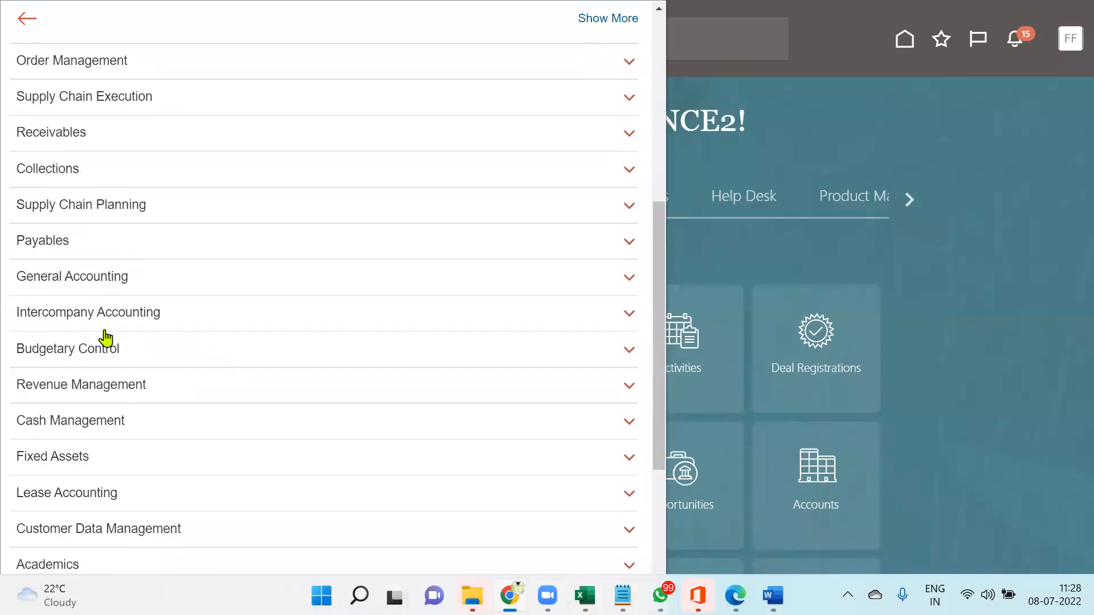
{"action": "left_click", "coordinate": [108, 279]}
{"action": "left_click", "coordinate": [272, 308]}
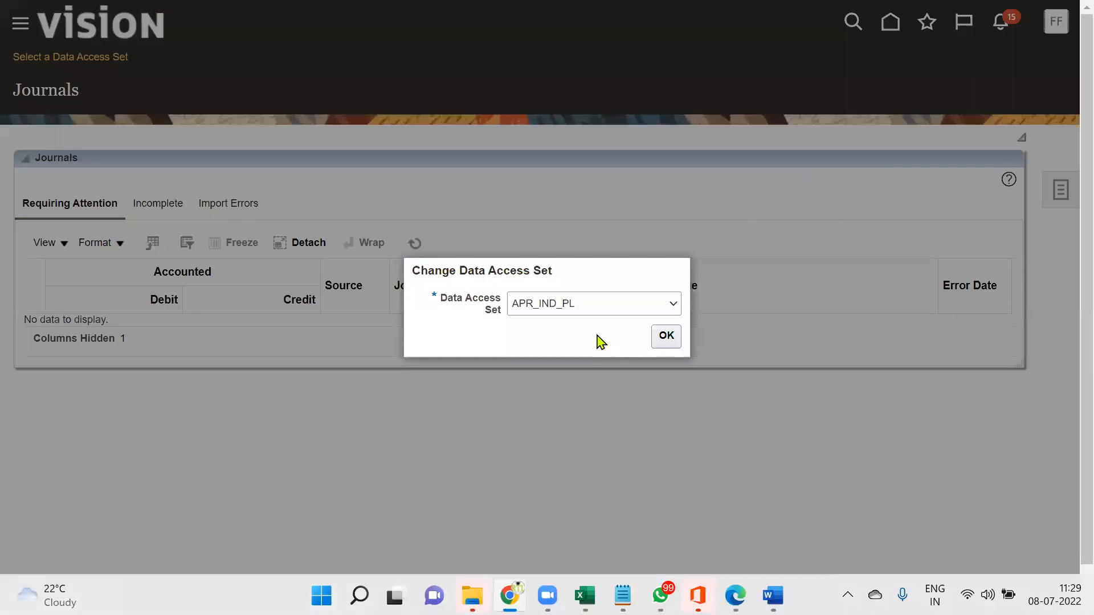
Choose US Primary Ledger as the Journals data access set and confirm
{"action": "left_click", "coordinate": [586, 307]}
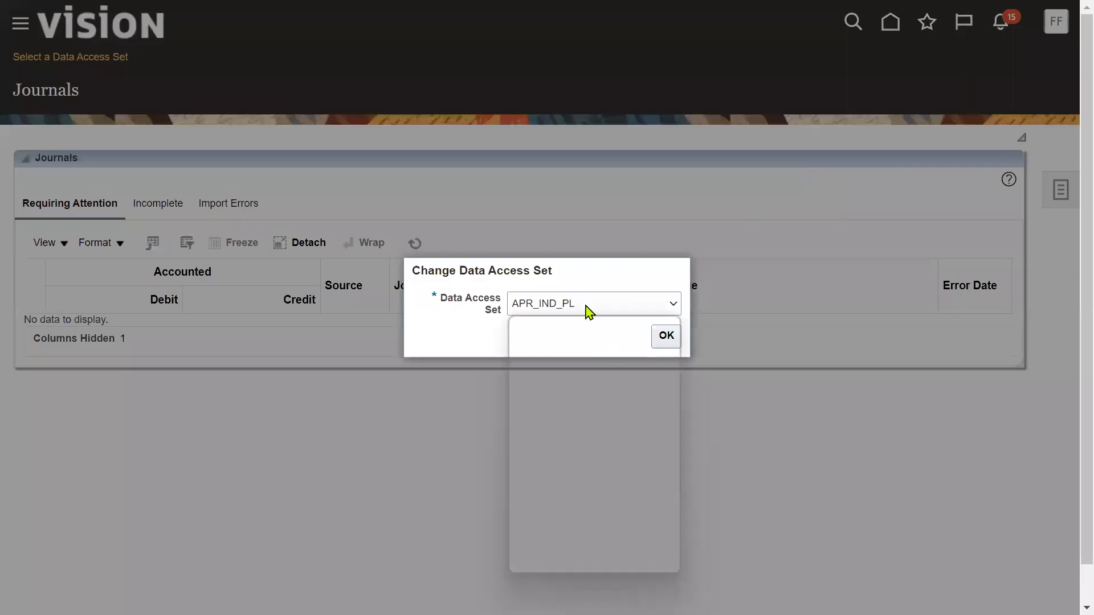
{"action": "left_click_drag", "start_coordinate": [674, 378], "coordinate": [666, 559]}
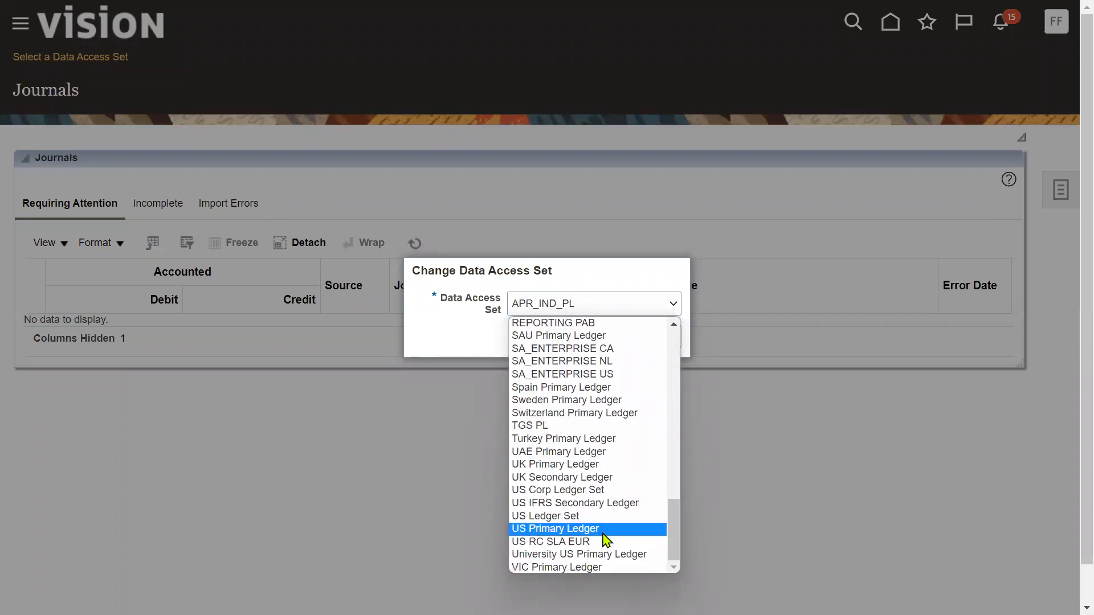
{"action": "left_click", "coordinate": [606, 530]}
{"action": "left_click", "coordinate": [668, 337]}
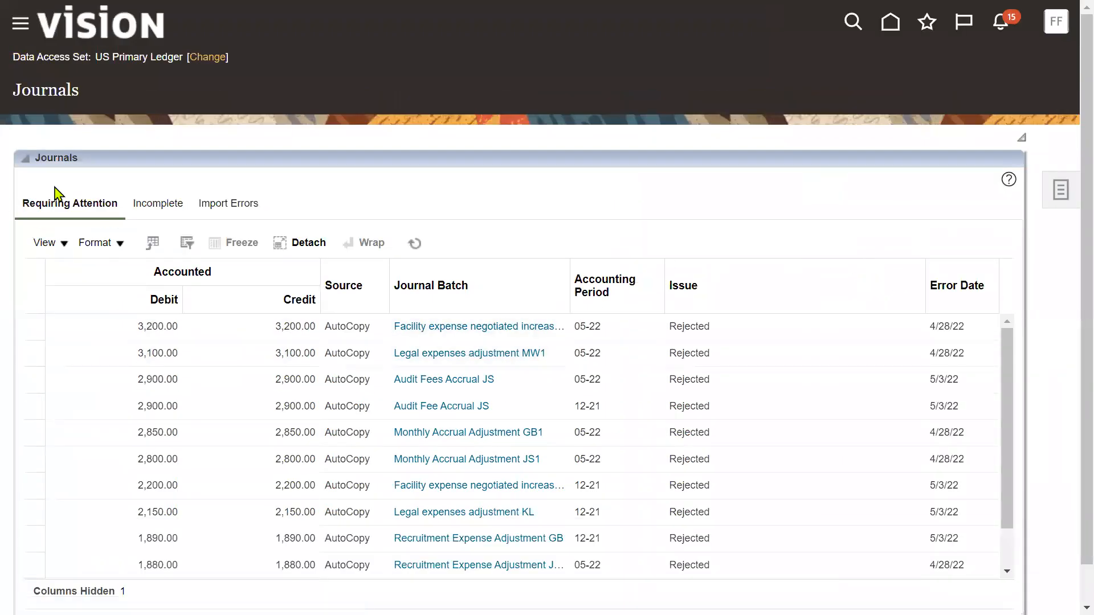
{"action": "left_click", "coordinate": [1061, 189]}
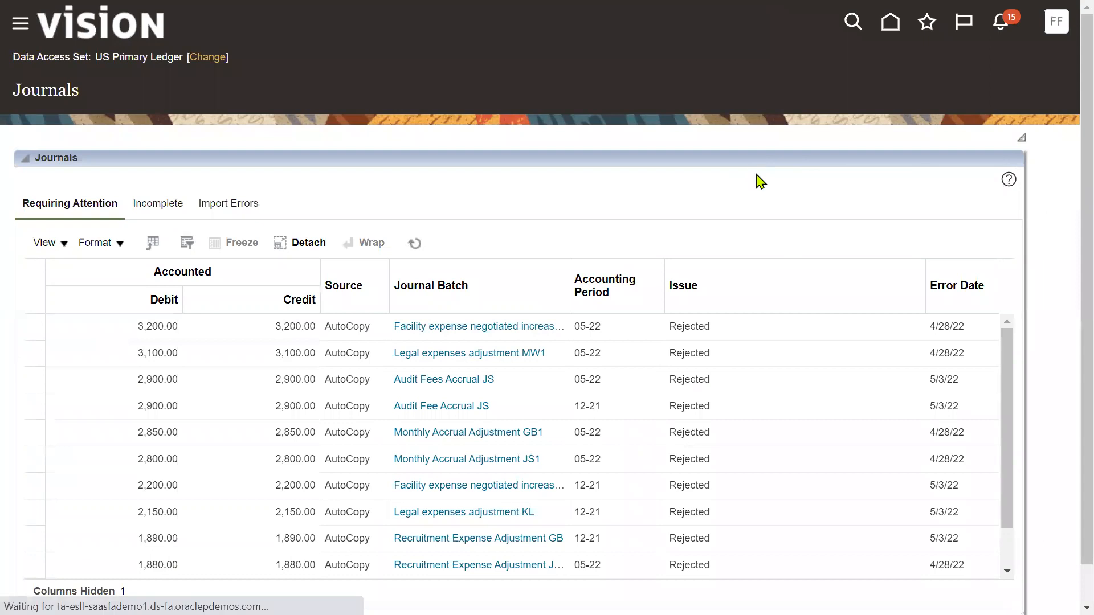
Open Manage Journals with accounting period 07-22
{"action": "left_click", "coordinate": [969, 80]}
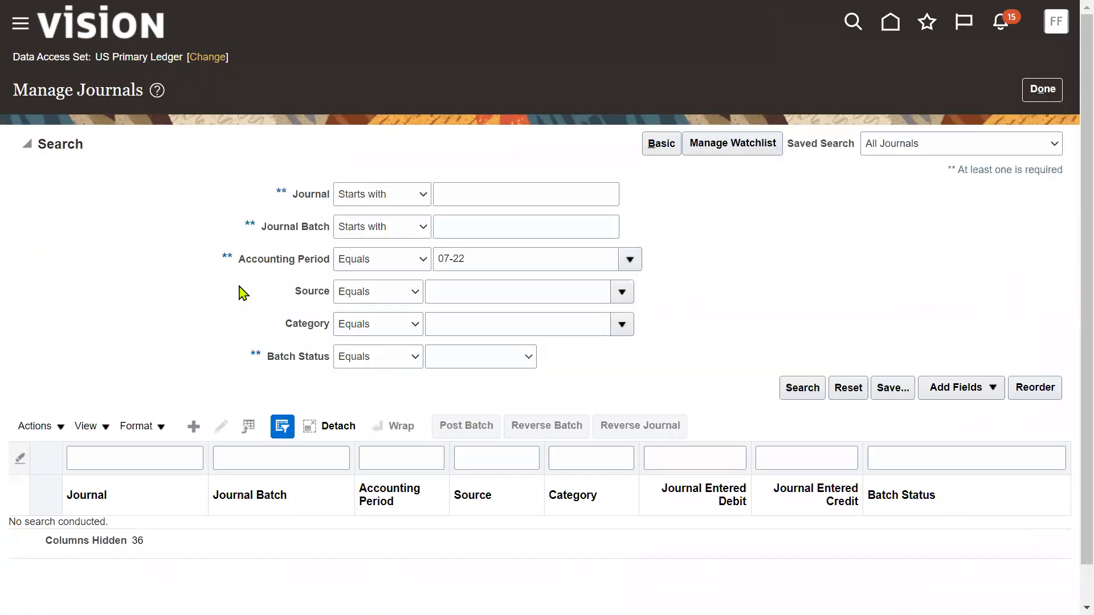
{"action": "left_click_drag", "start_coordinate": [239, 261], "coordinate": [334, 266]}
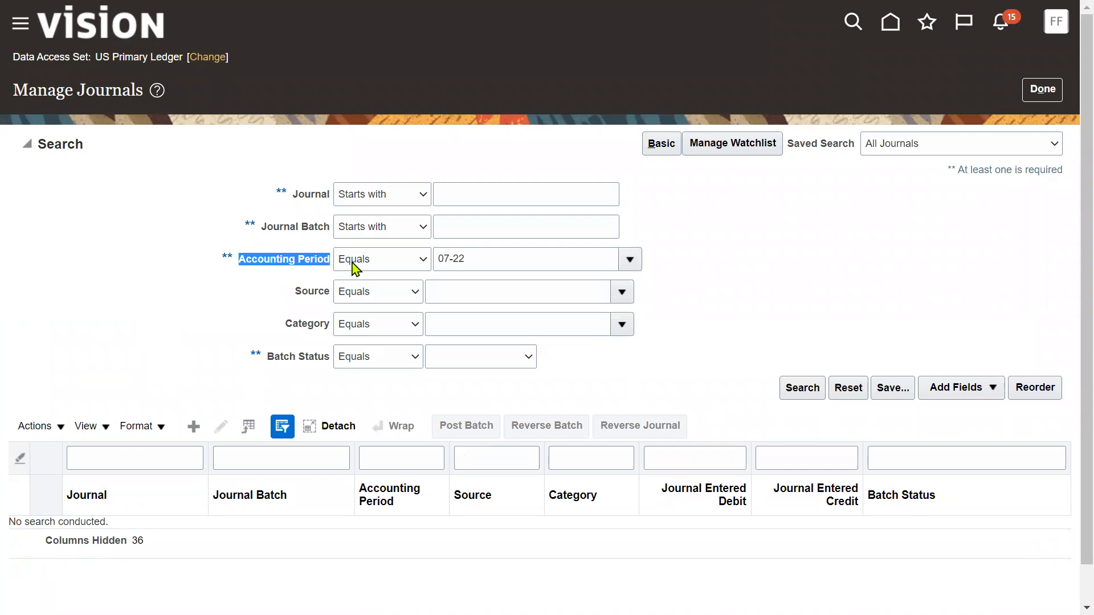
{"action": "left_click_drag", "start_coordinate": [470, 259], "coordinate": [420, 268]}
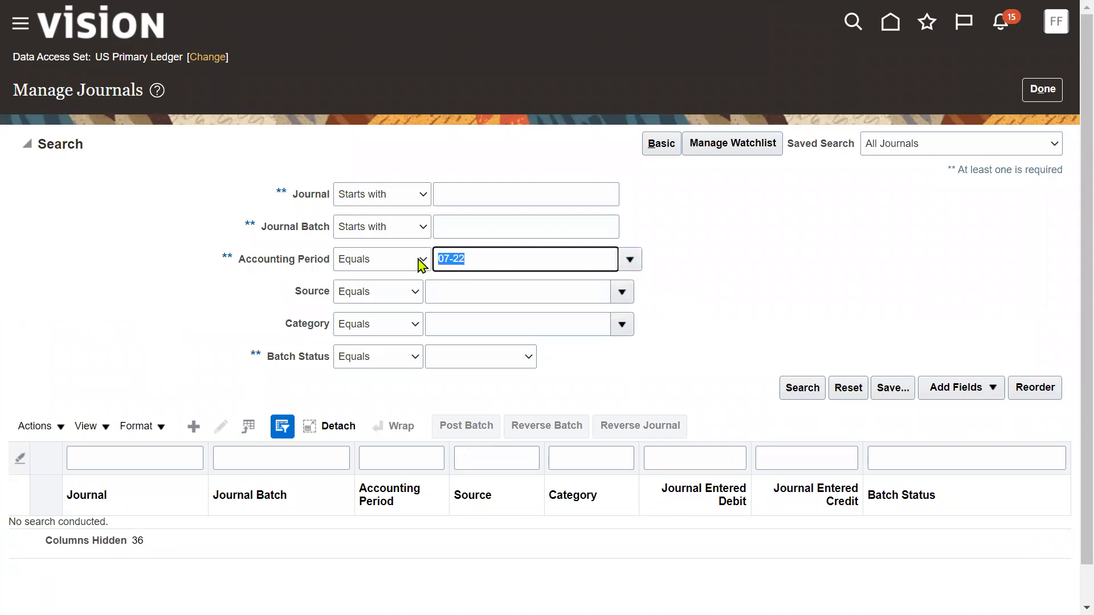
{"action": "left_click_drag", "start_coordinate": [288, 296], "coordinate": [327, 301]}
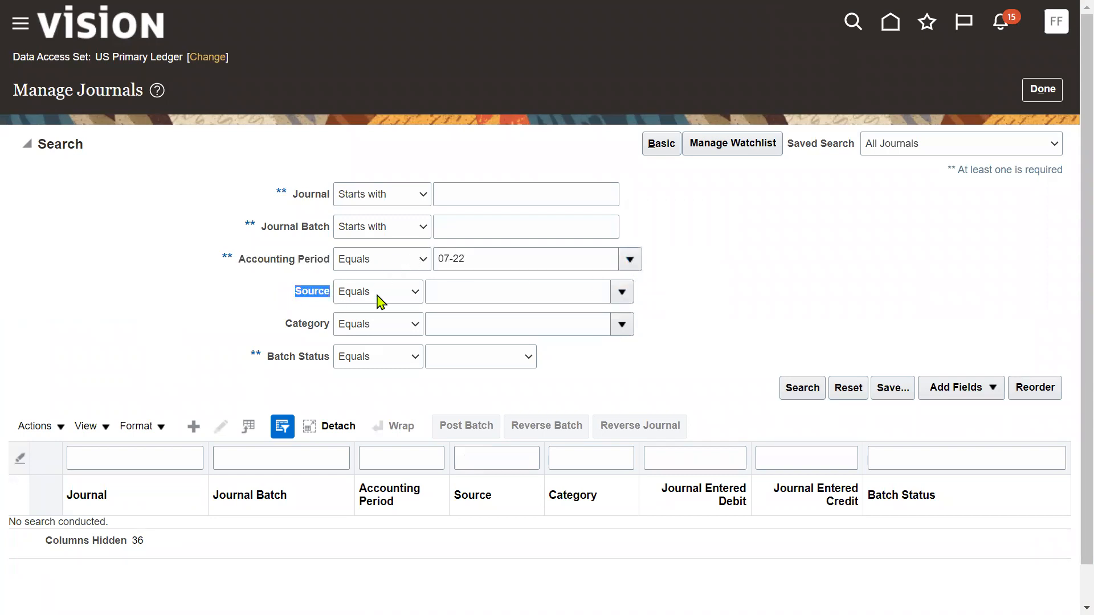
Search sources for 'Paya' and set Payables as the journal Source
{"action": "left_click", "coordinate": [628, 291]}
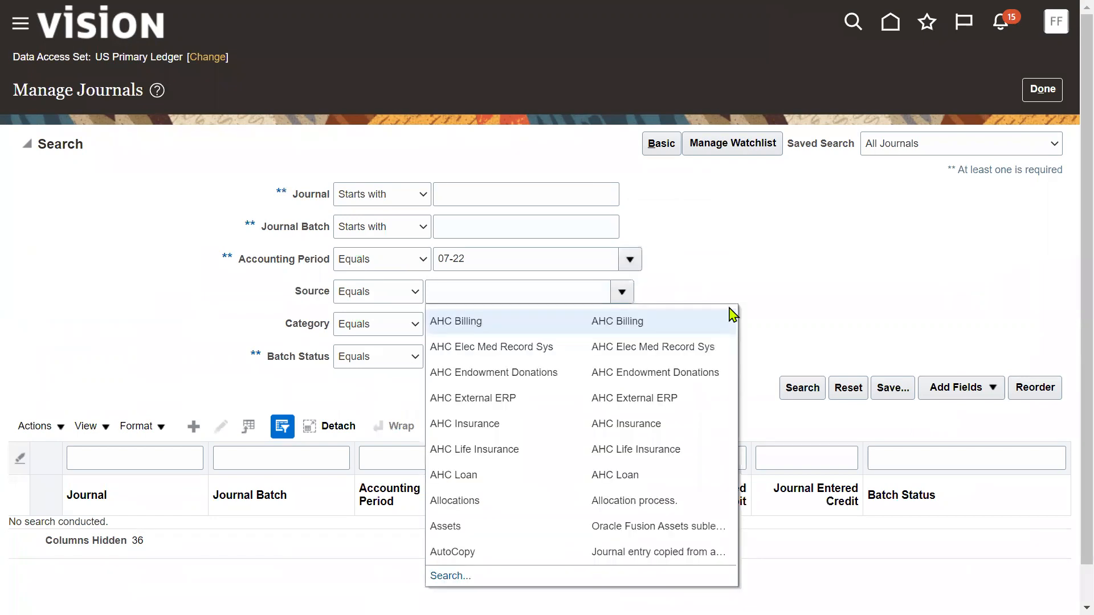
{"action": "scroll", "coordinate": [513, 502], "scroll_direction": "down", "scroll_amount": 1}
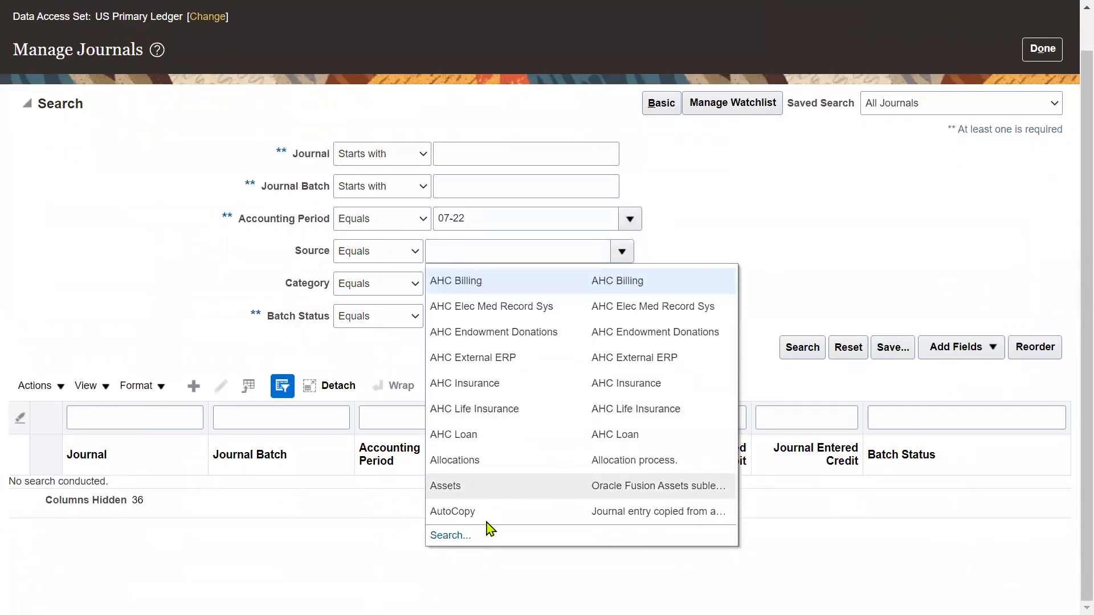
{"action": "left_click", "coordinate": [447, 535]}
{"action": "left_click", "coordinate": [600, 270]}
{"action": "type", "text": "P"}
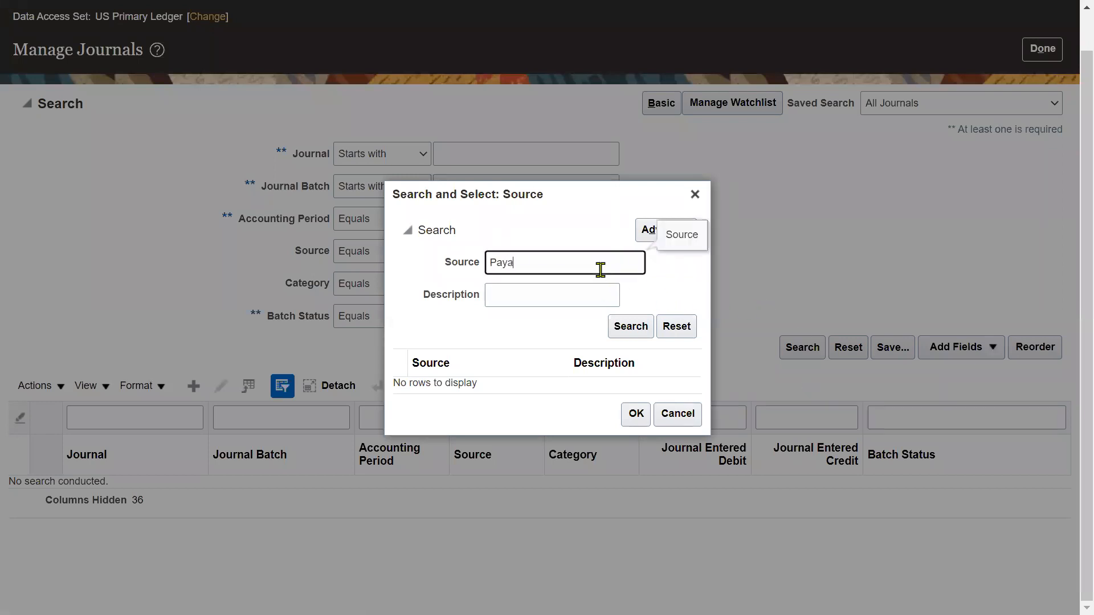
{"action": "type", "text": "aya"}
{"action": "left_click", "coordinate": [629, 326]}
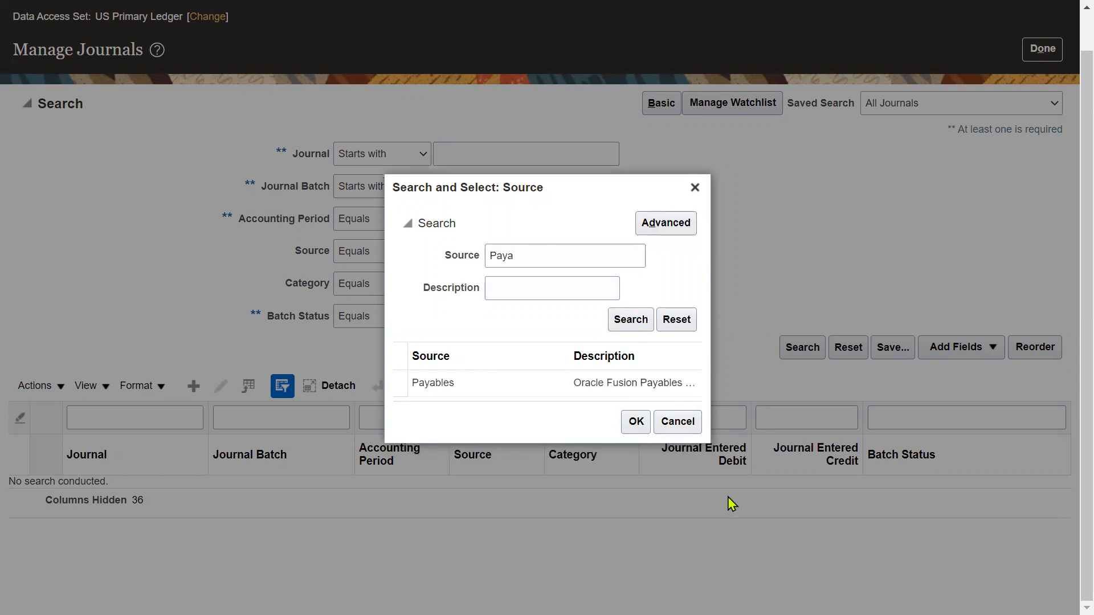
{"action": "left_click", "coordinate": [591, 383]}
{"action": "left_click", "coordinate": [633, 422]}
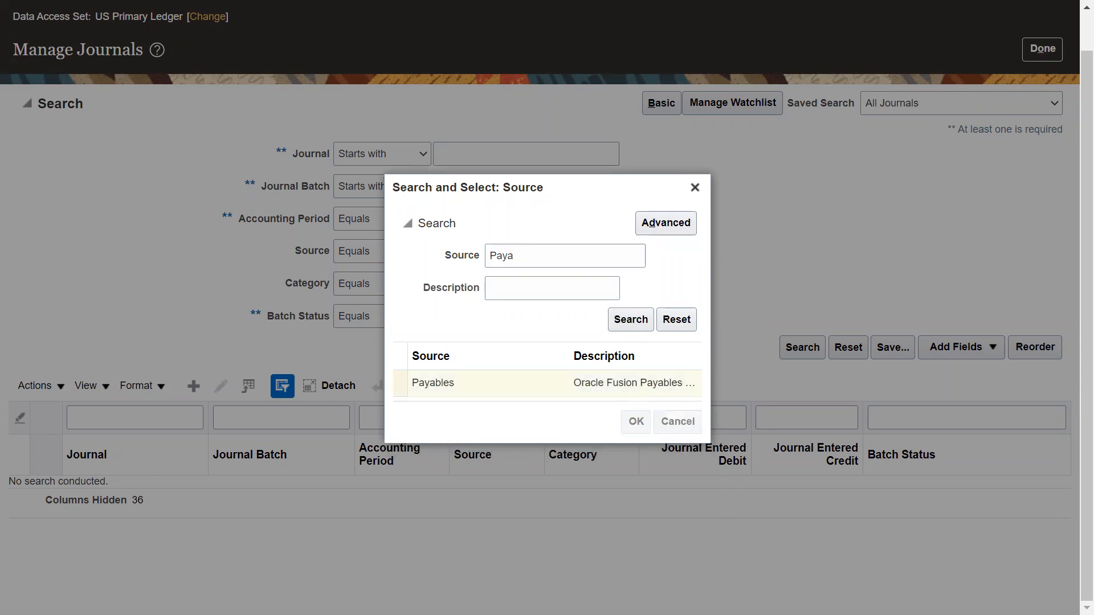
Search Payables journals and open the 547.50 Purchase Invoices journal to confirm it is Posted
{"action": "left_click", "coordinate": [802, 348]}
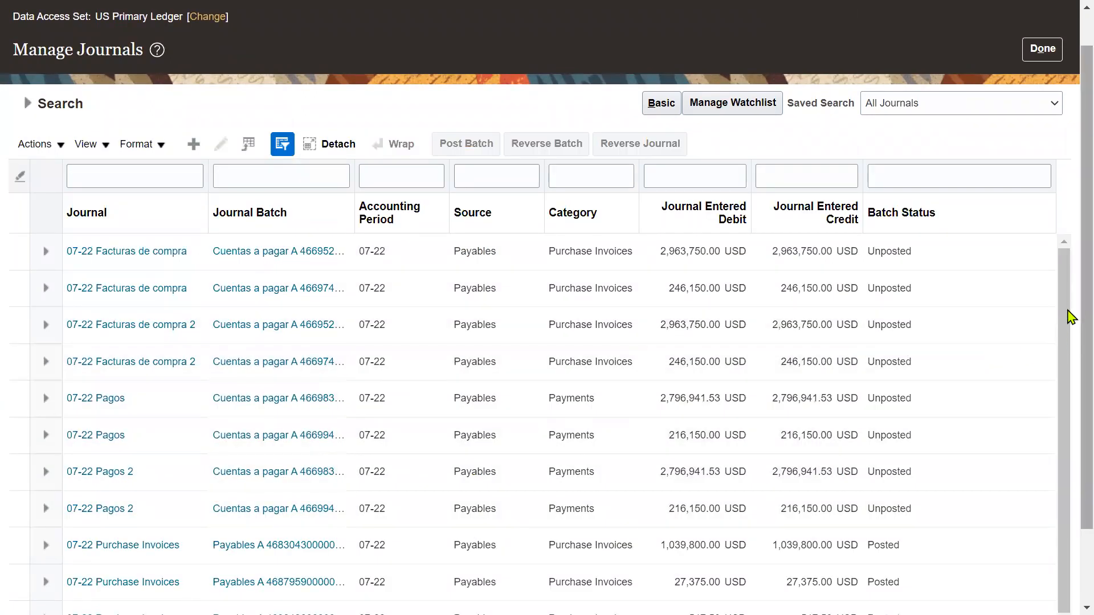
{"action": "scroll", "coordinate": [1069, 319], "scroll_direction": "down", "scroll_amount": 1}
{"action": "scroll", "coordinate": [1069, 322], "scroll_direction": "down", "scroll_amount": 1}
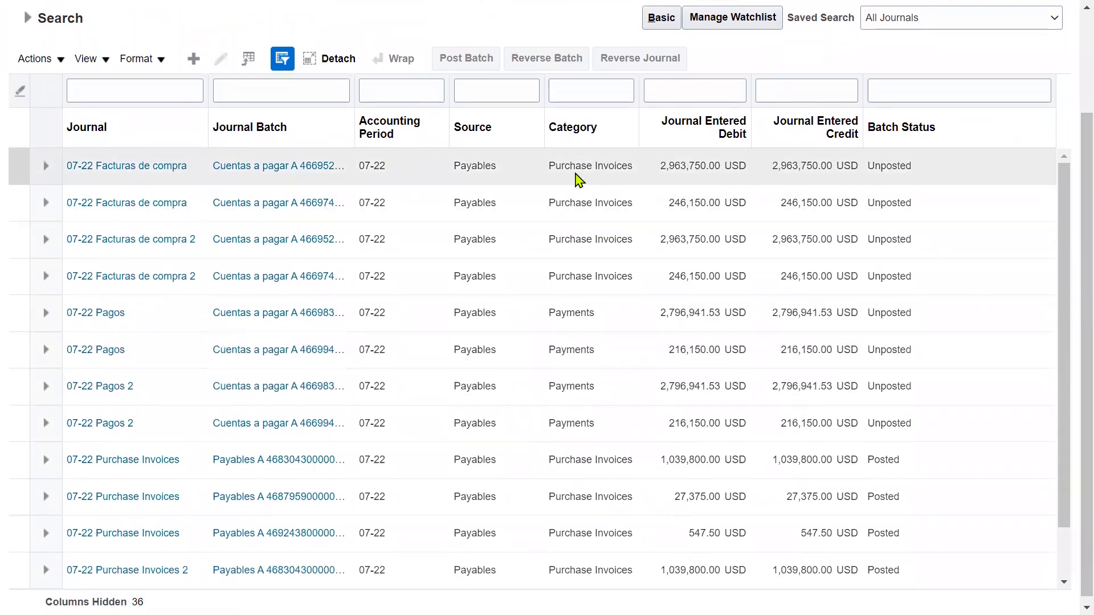
{"action": "left_click", "coordinate": [480, 532]}
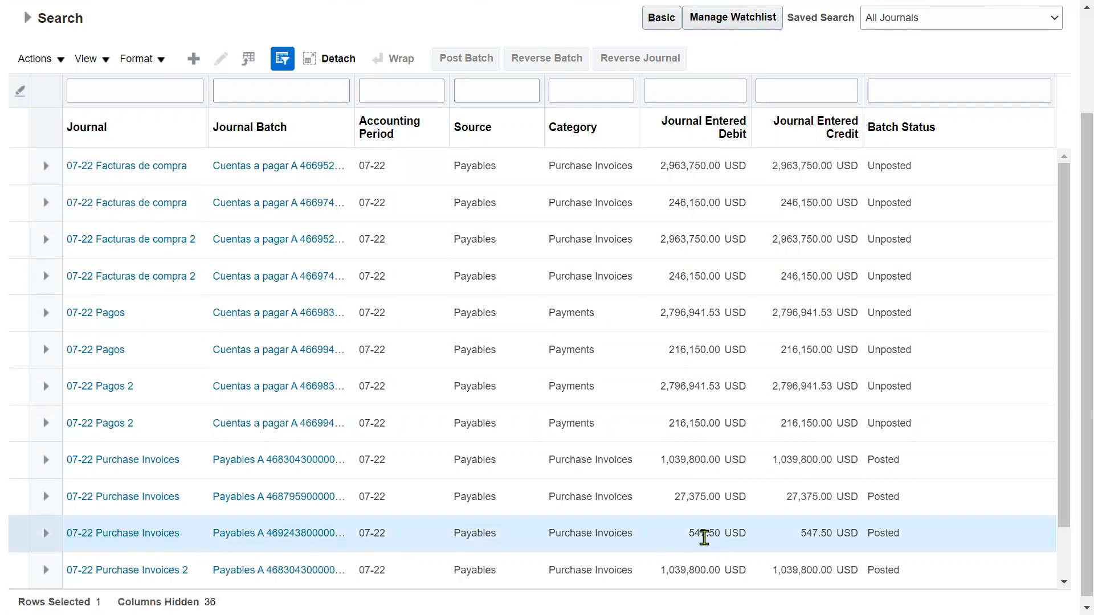
{"action": "left_click_drag", "start_coordinate": [689, 533], "coordinate": [724, 532]}
{"action": "left_click", "coordinate": [151, 537]}
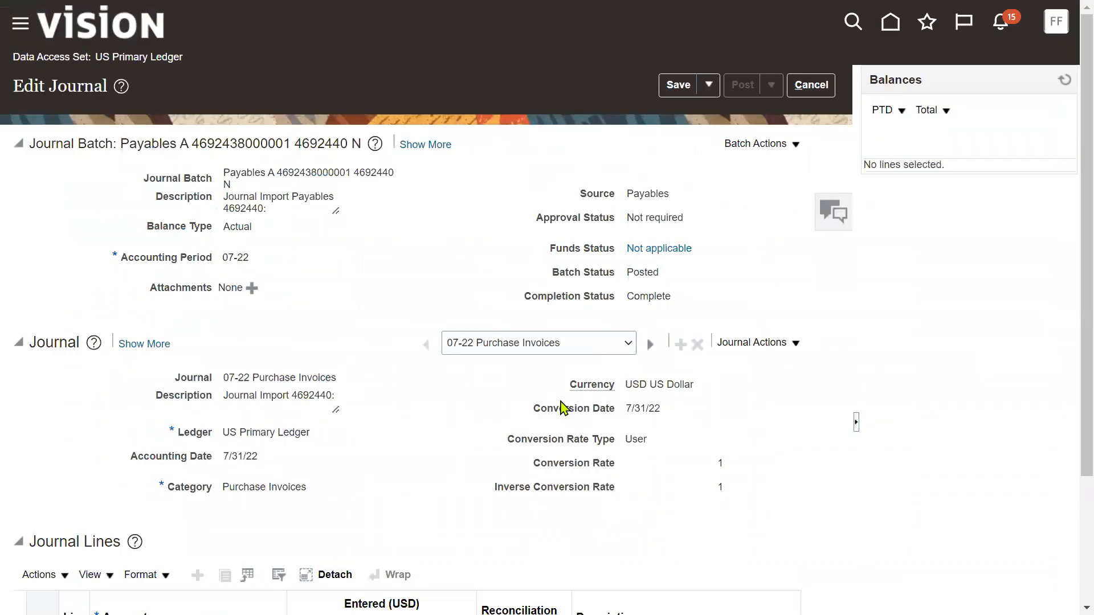
Go to Payables > Invoices through the navigator
{"action": "left_click", "coordinate": [13, 26]}
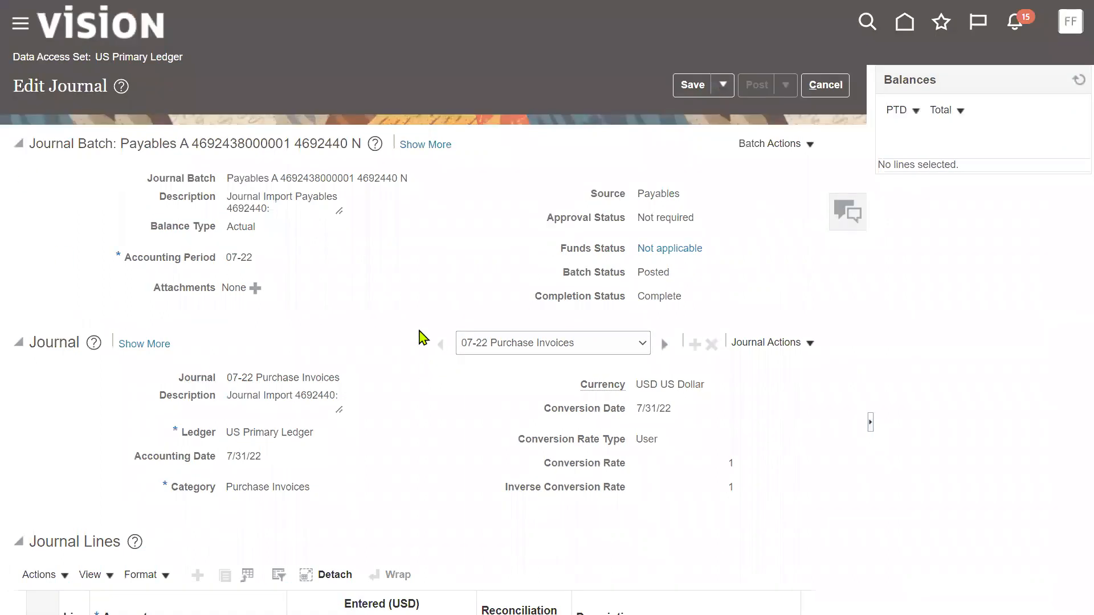
{"action": "scroll", "coordinate": [92, 468], "scroll_direction": "down", "scroll_amount": 5}
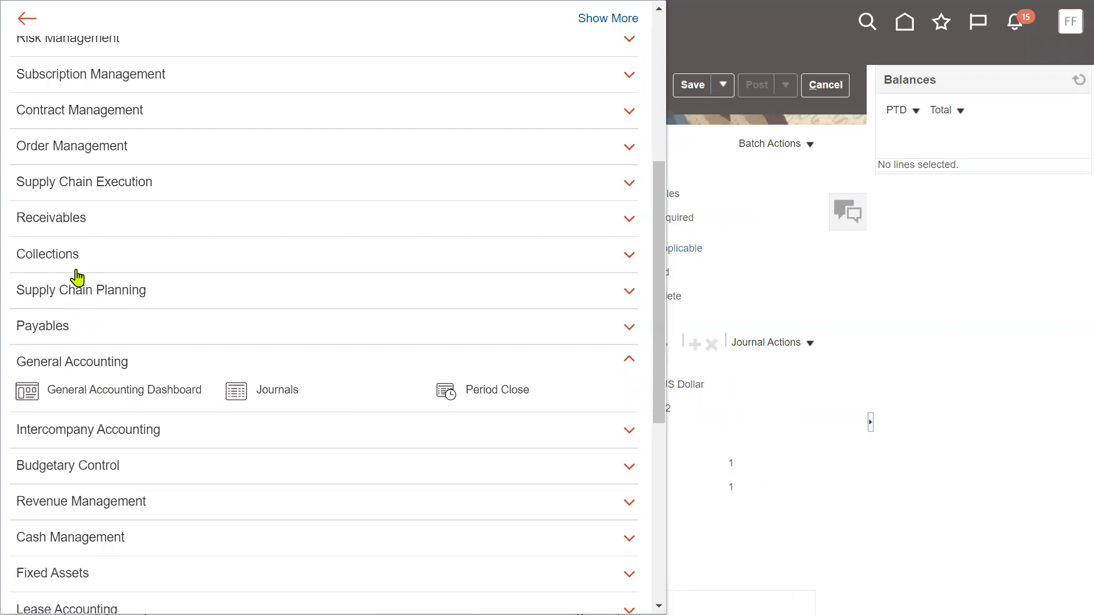
{"action": "left_click", "coordinate": [94, 326]}
{"action": "left_click", "coordinate": [273, 355]}
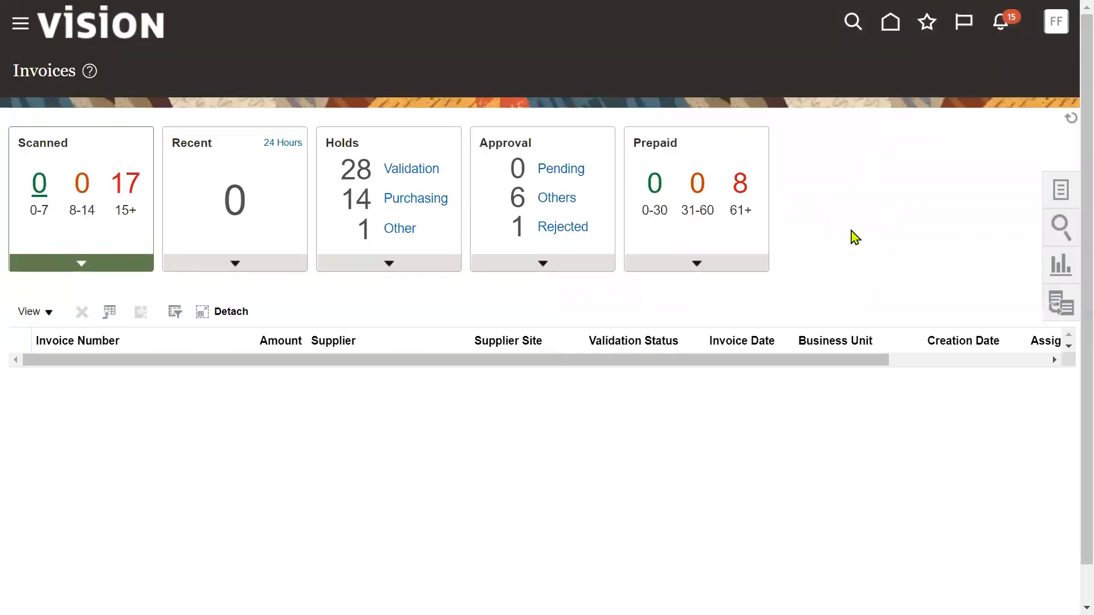
Find and open invoice PO_INV88 from Manage Invoices
{"action": "left_click", "coordinate": [1057, 193]}
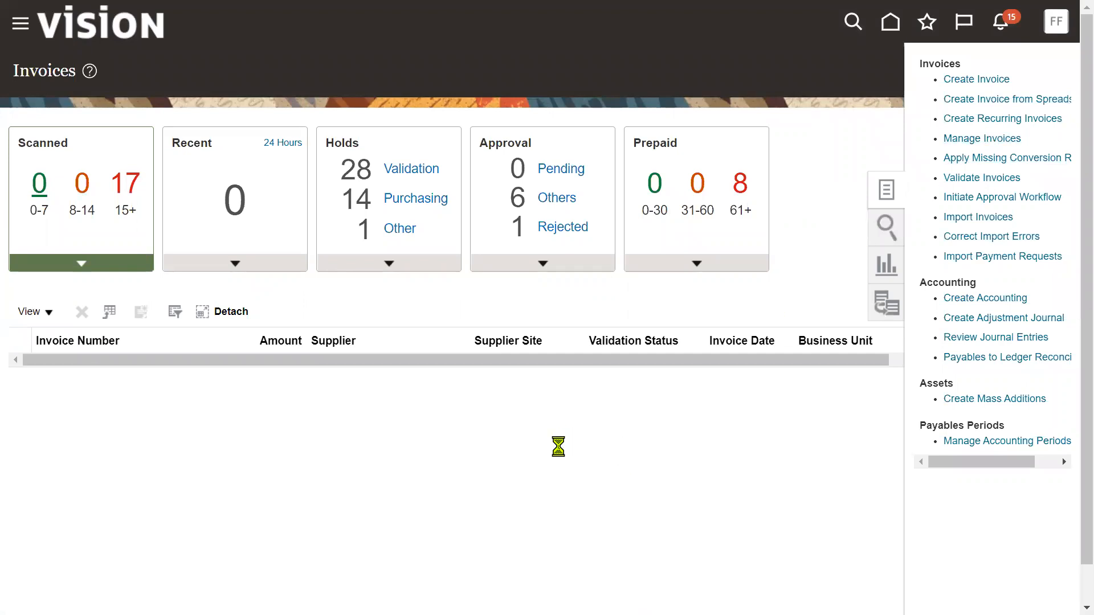
{"action": "left_click", "coordinate": [265, 238]}
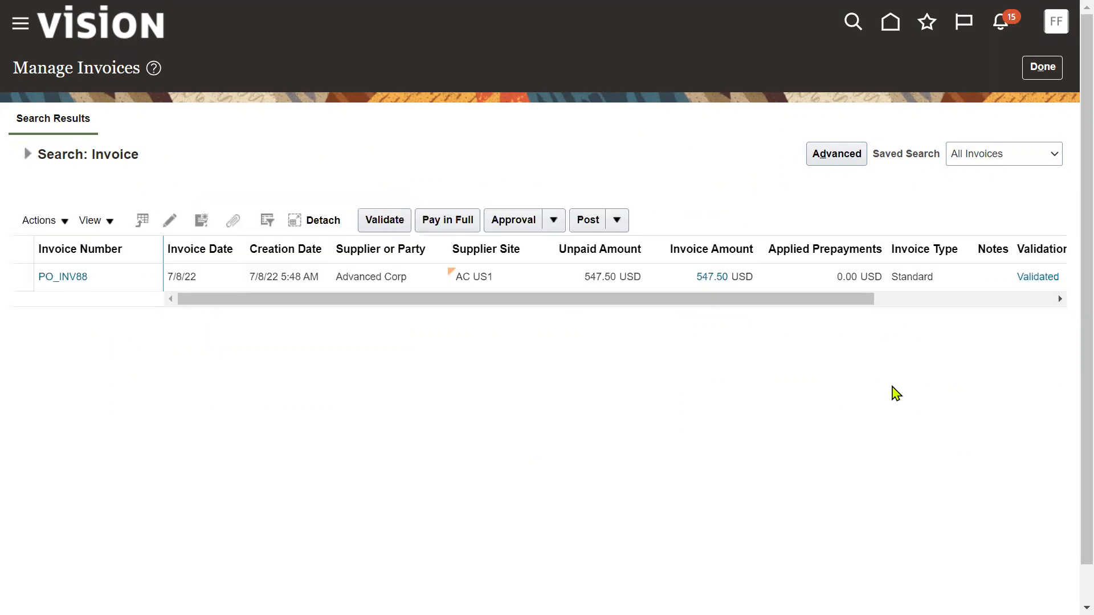
{"action": "left_click", "coordinate": [140, 285]}
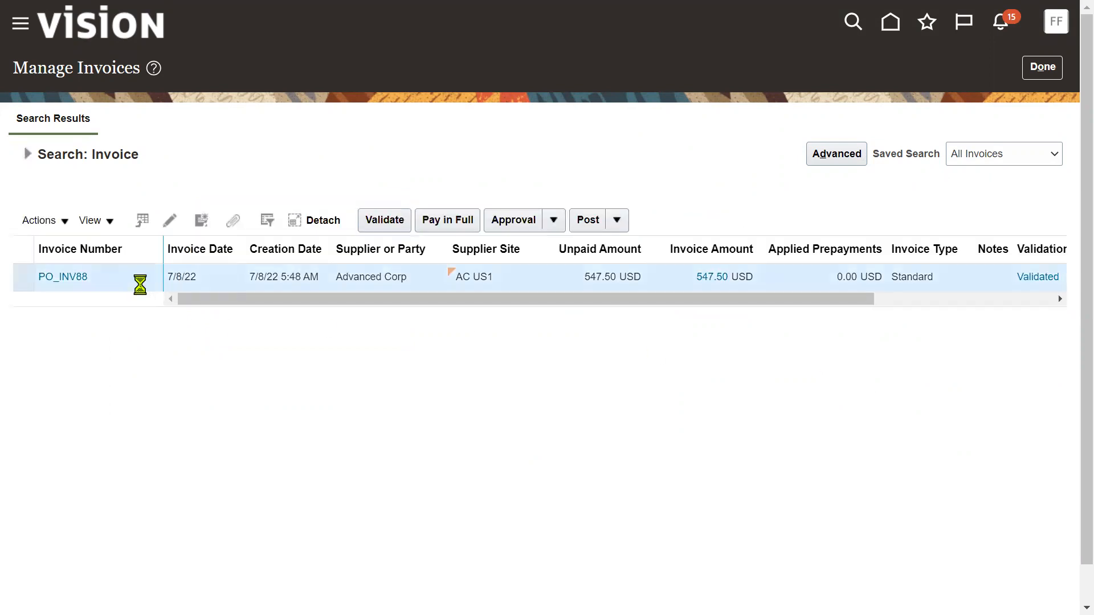
{"action": "left_click", "coordinate": [67, 278]}
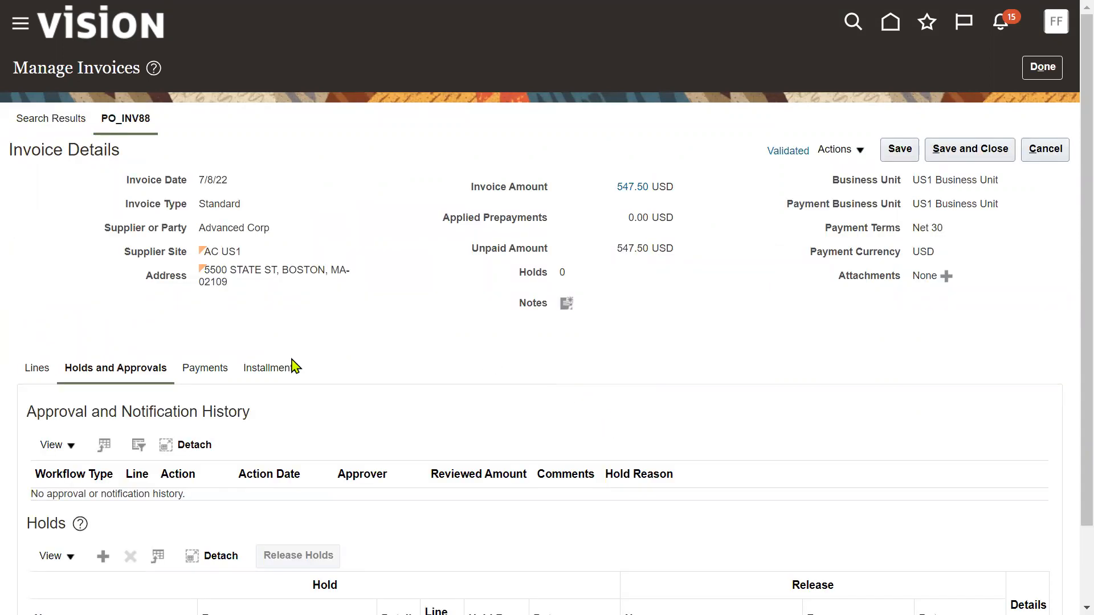
Check the invoice actions and lines, confirming the line's matched purchase order number
{"action": "left_click", "coordinate": [851, 152]}
{"action": "left_click", "coordinate": [773, 204]}
{"action": "left_click", "coordinate": [38, 371]}
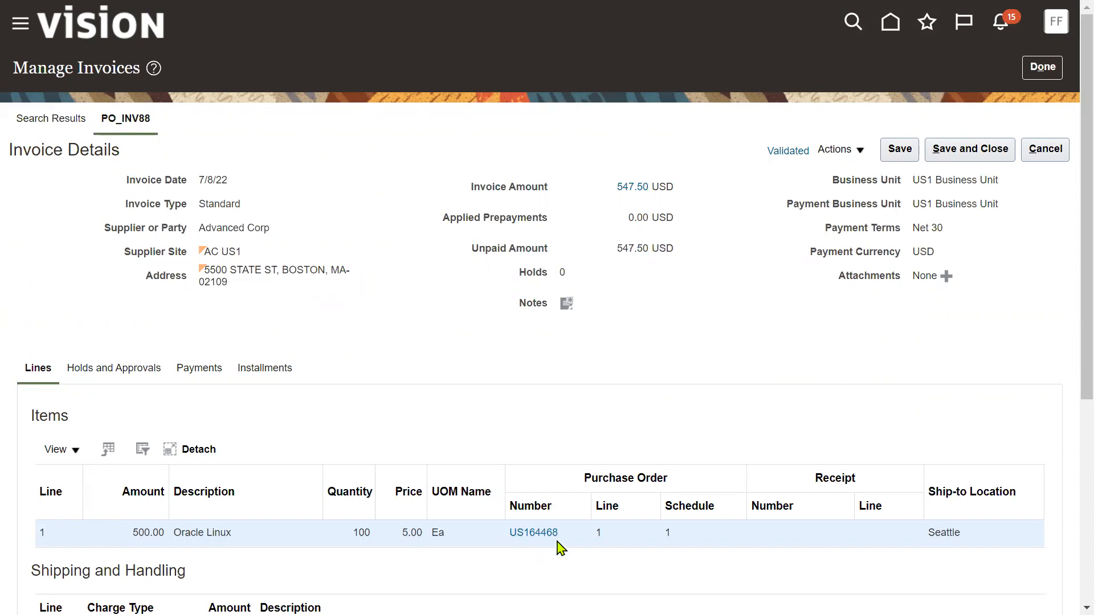
{"action": "left_click_drag", "start_coordinate": [564, 538], "coordinate": [504, 535]}
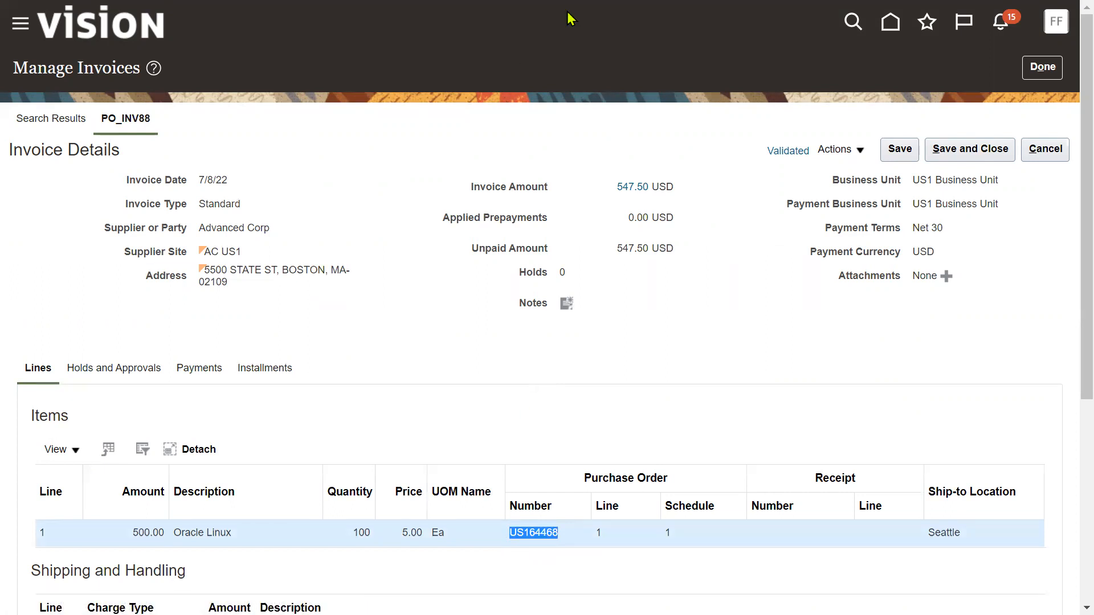
{"action": "left_click", "coordinate": [546, 55]}
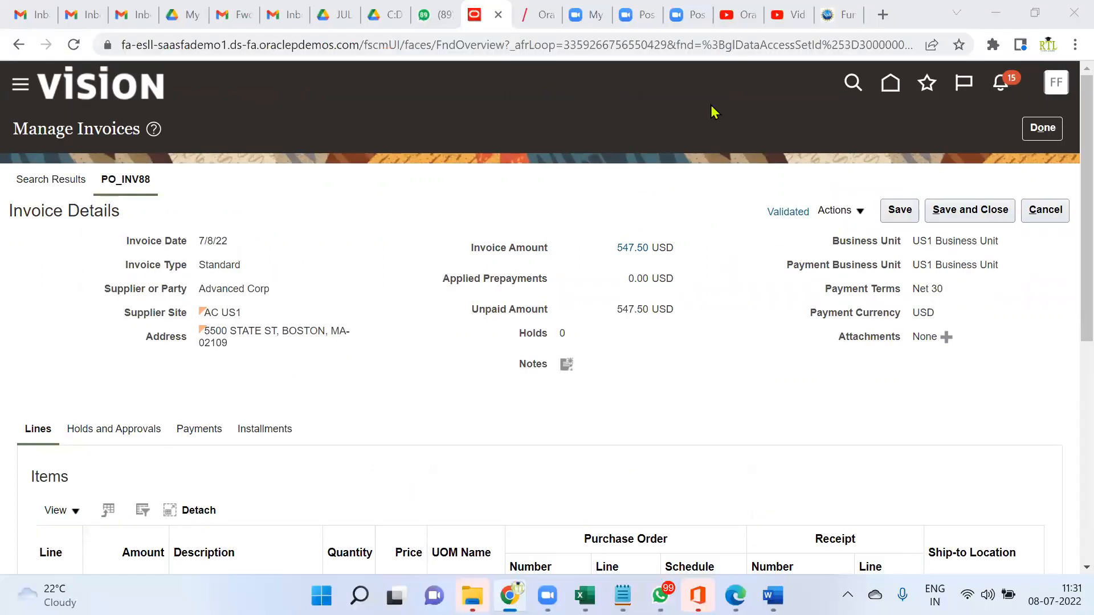
Switch to the YouTube Studio tab and load the youtube.com home page
{"action": "left_click", "coordinate": [742, 17]}
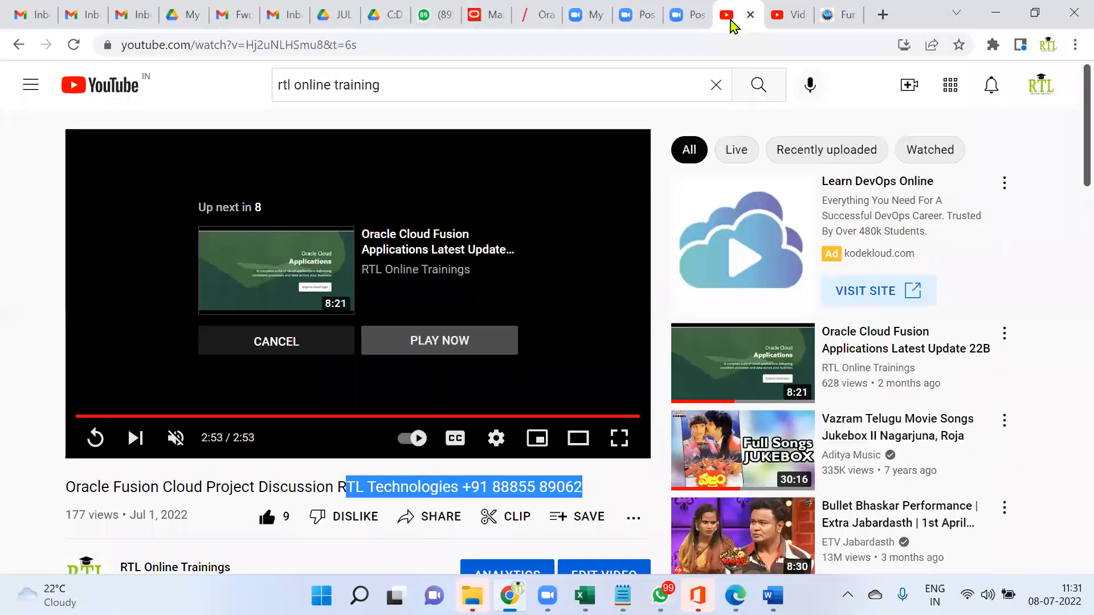
{"action": "left_click", "coordinate": [780, 16]}
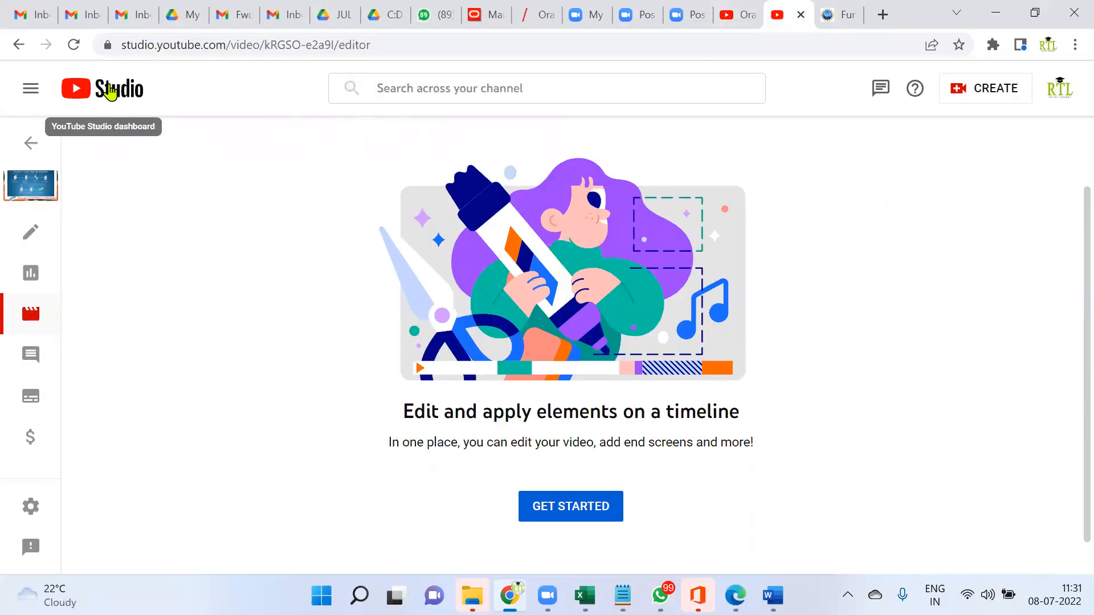
{"action": "left_click", "coordinate": [204, 45]}
{"action": "type", "text": "YOU"}
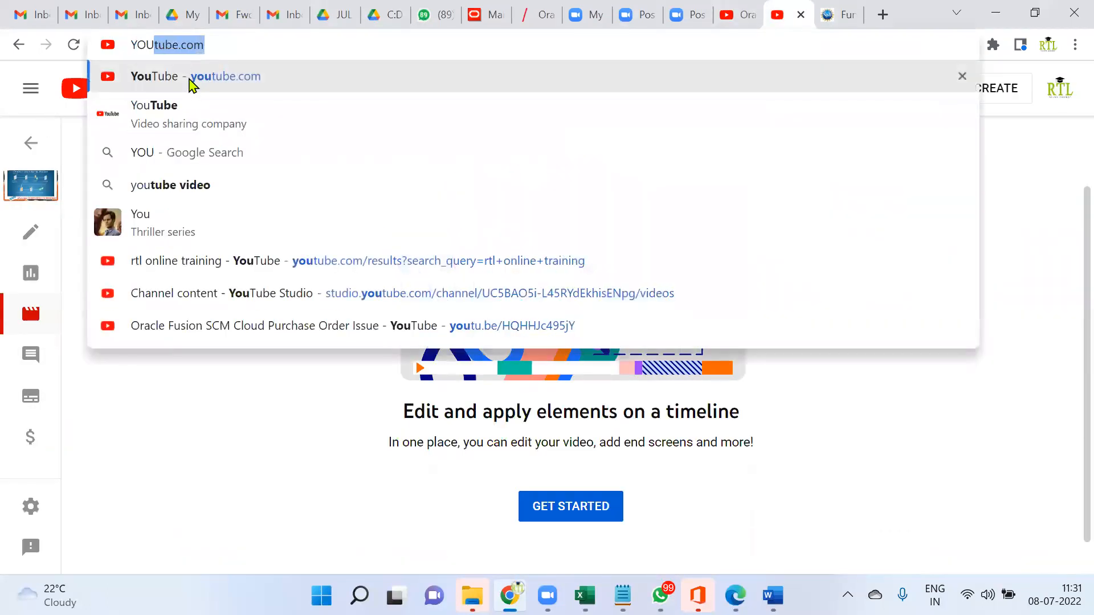
{"action": "key", "text": "Return"}
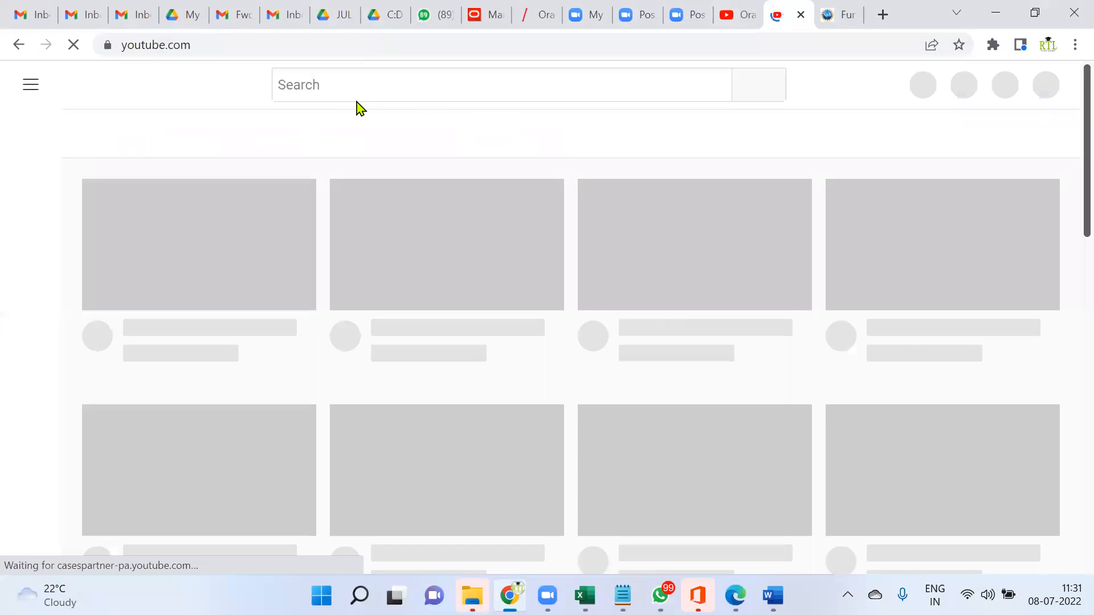
Search YouTube for 'rtl online training' and scroll down to the RTL Online Trainings channel
{"action": "left_click", "coordinate": [353, 84]}
{"action": "type", "text": "RT"}
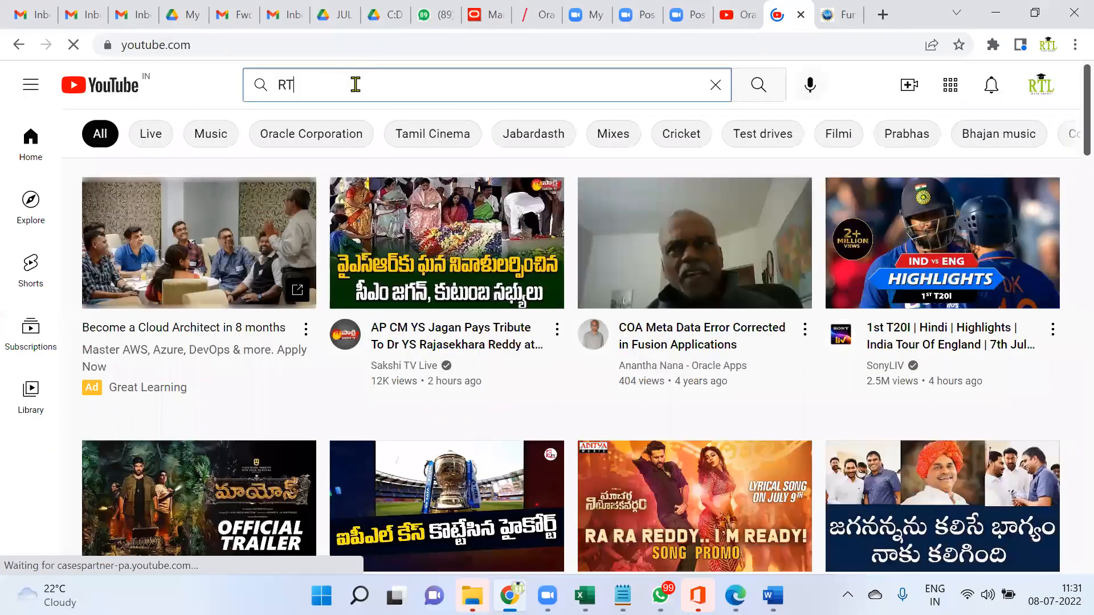
{"action": "type", "text": "L"}
{"action": "left_click", "coordinate": [327, 128]}
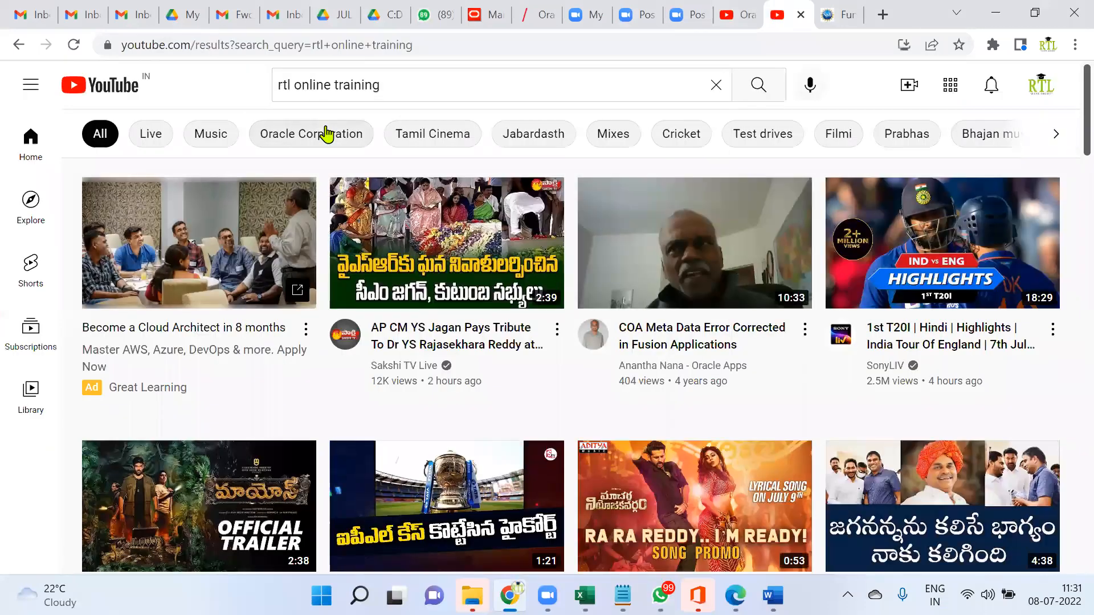
{"action": "scroll", "coordinate": [525, 440], "scroll_direction": "down", "scroll_amount": 1}
{"action": "scroll", "coordinate": [525, 440], "scroll_direction": "down", "scroll_amount": 2}
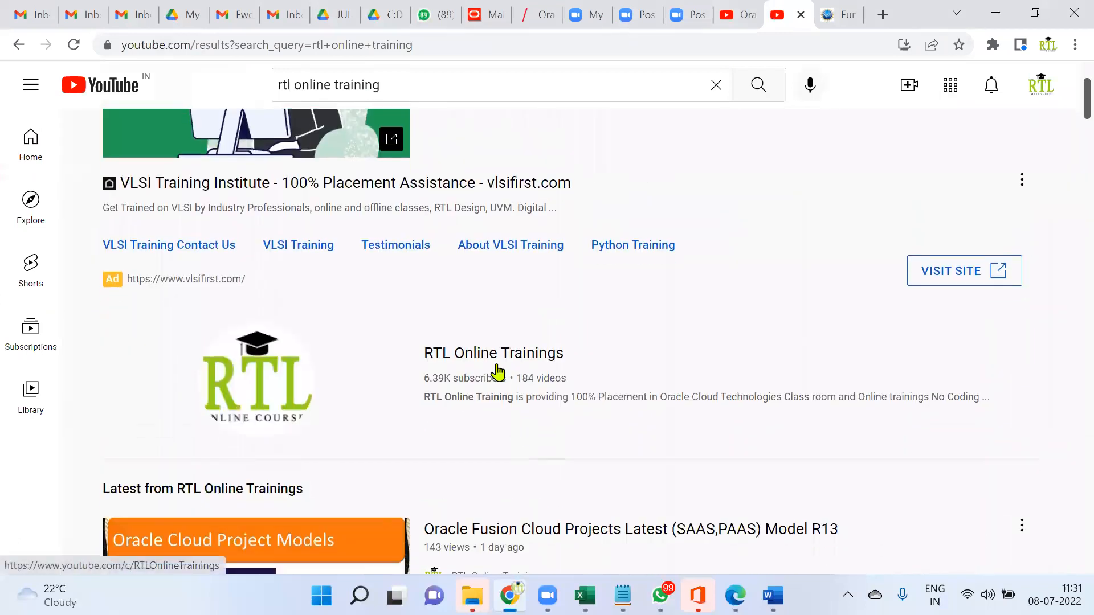